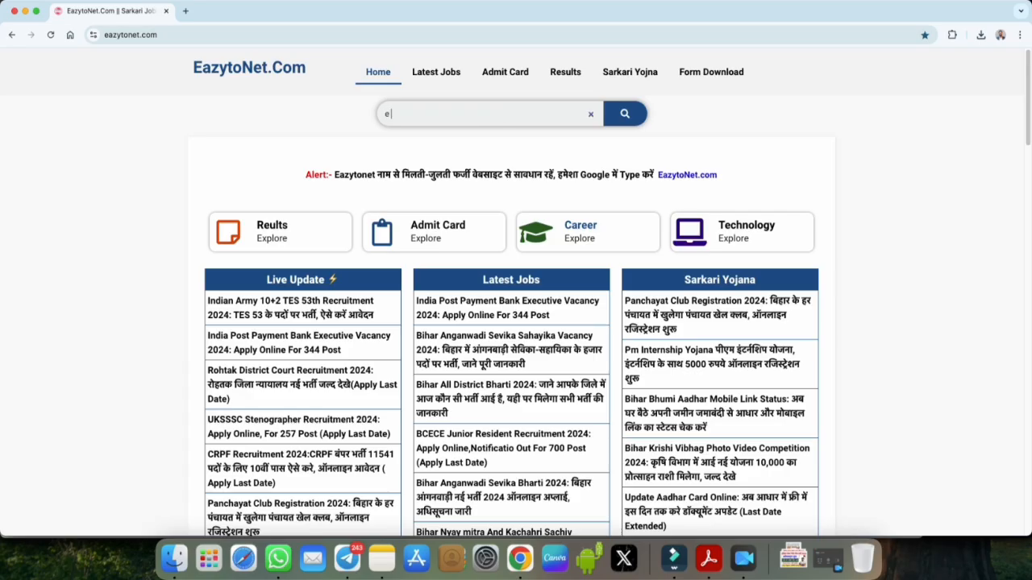
Step: Search the EazytoNet site for 'eni' to find the eNibandhan Portal Bihar article
key("Return")
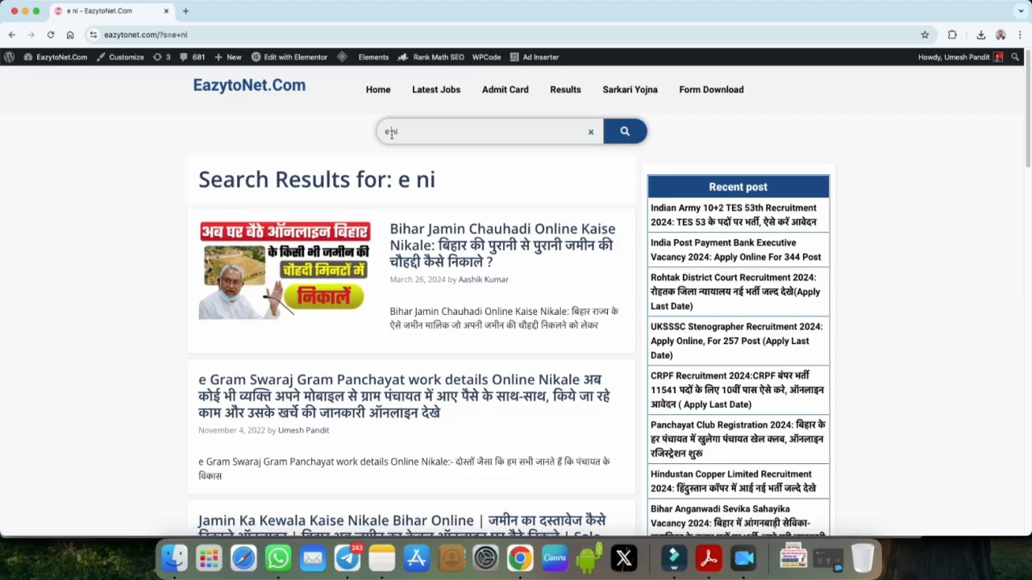
key("Return")
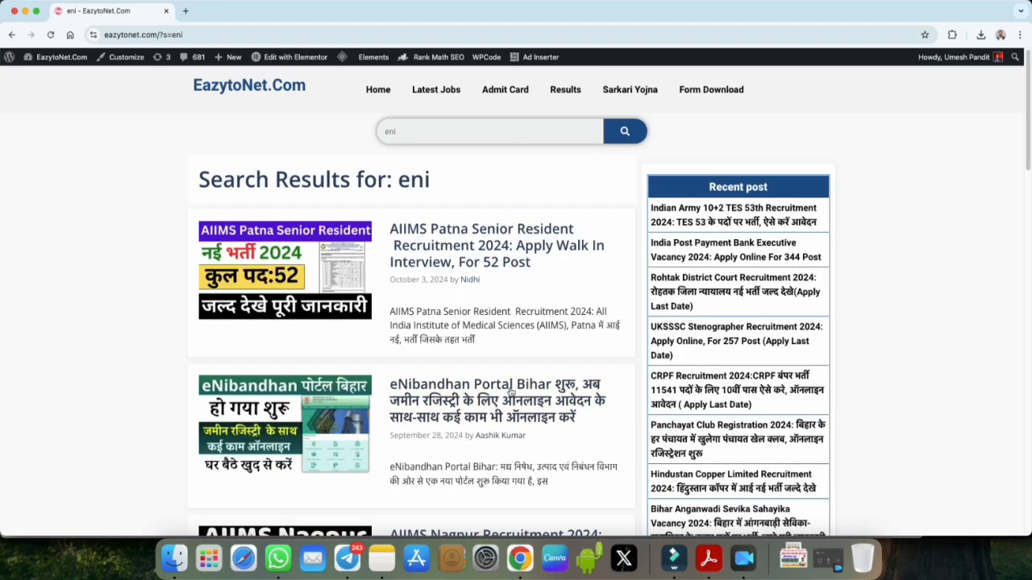
Step: Open the eNibandhan Portal Bihar article and scroll to the Official Website row in Important Links
scroll(512, 393, "down", 2)
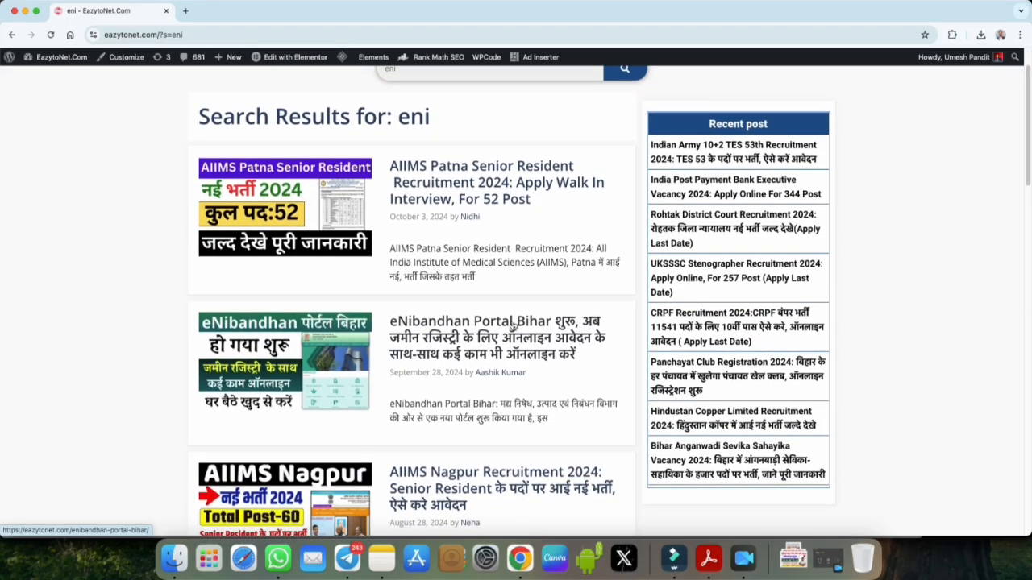
left_click(511, 325)
scroll(502, 325, "down", 5)
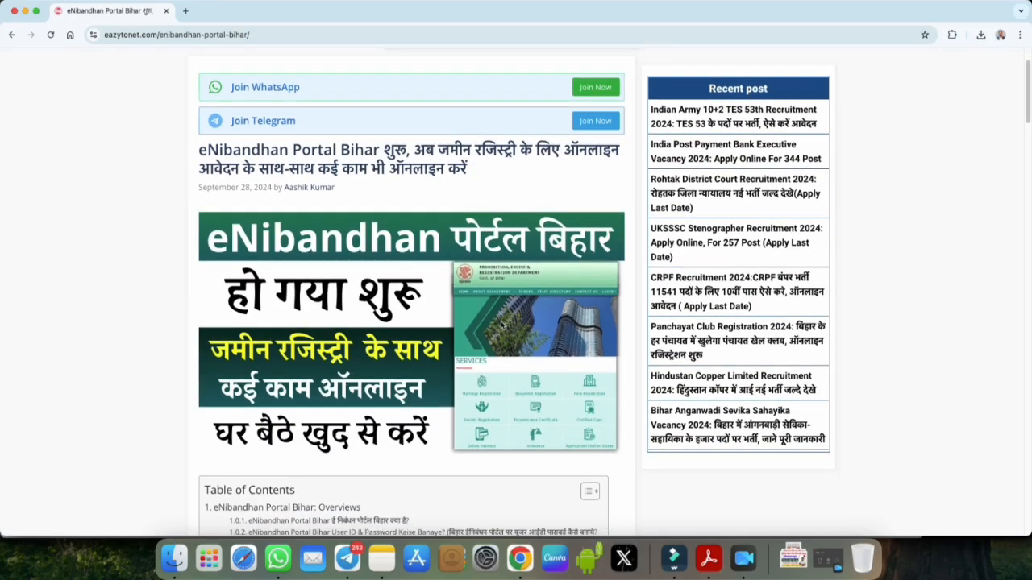
scroll(502, 325, "down", 10)
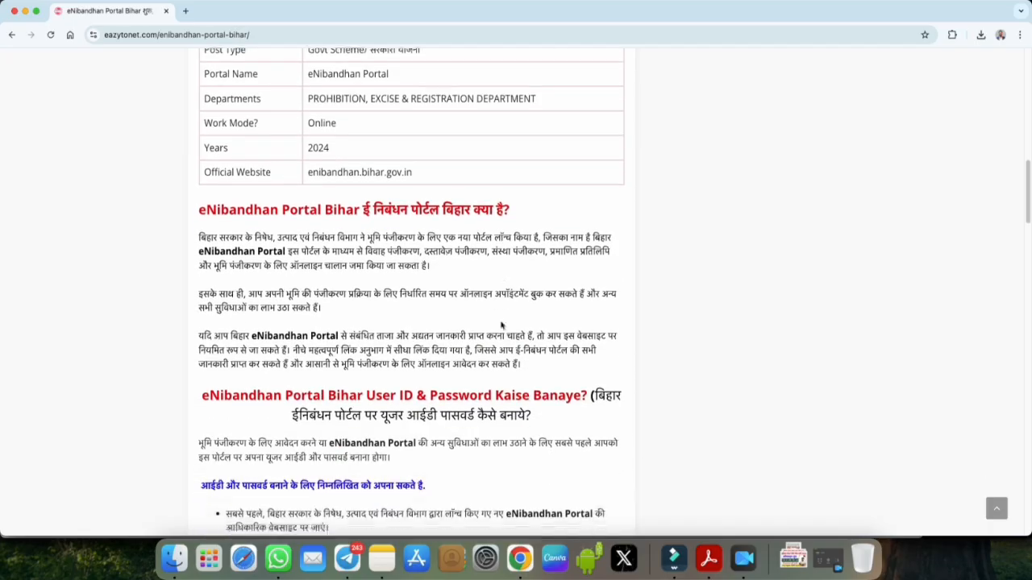
scroll(501, 325, "down", 10)
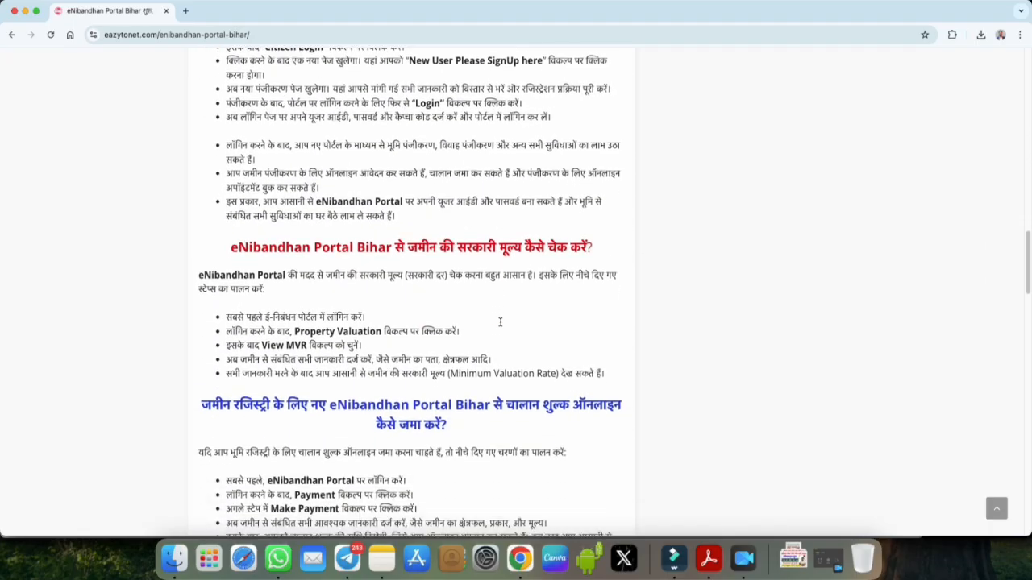
scroll(501, 325, "down", 10)
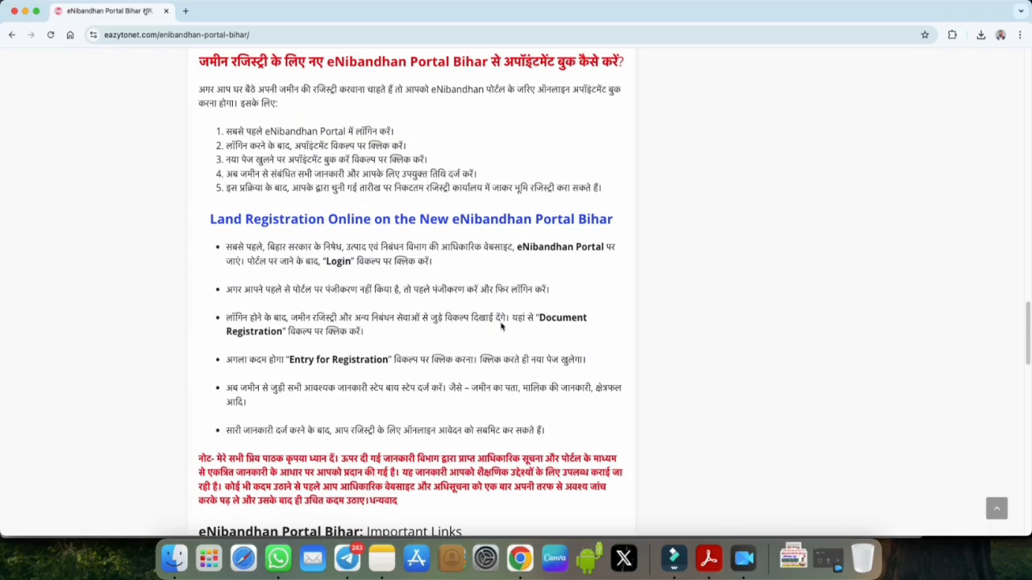
scroll(500, 324, "down", 5)
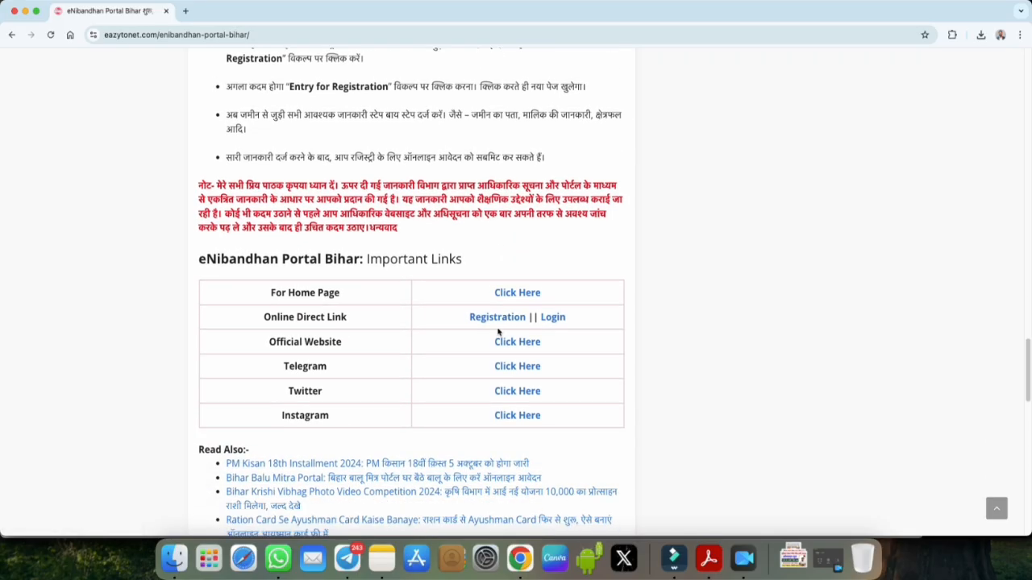
left_click_drag(272, 342, 347, 342)
Step: Open the official eNibandhan Bihar website and return to its home page
left_click(534, 345)
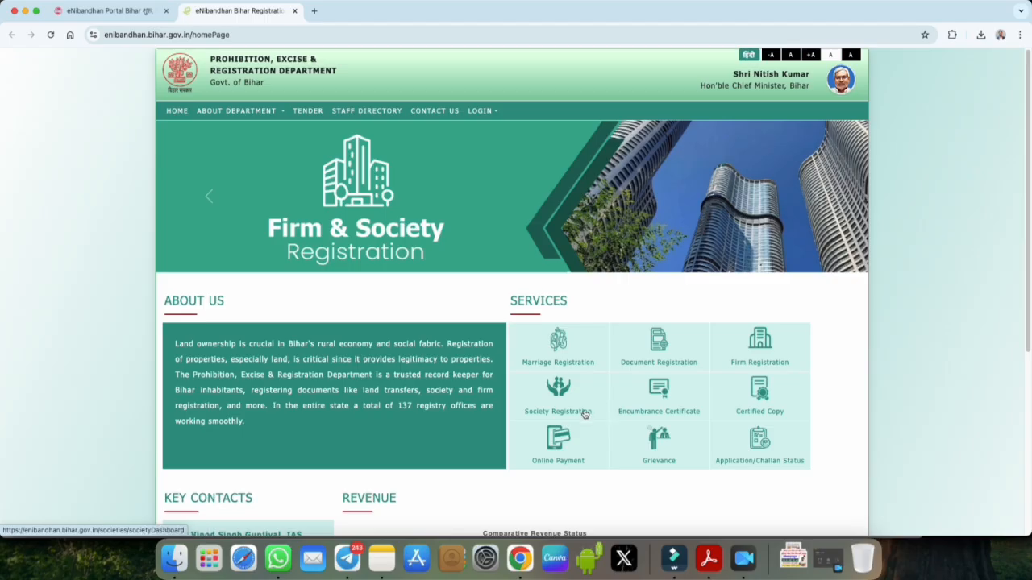
left_click(760, 416)
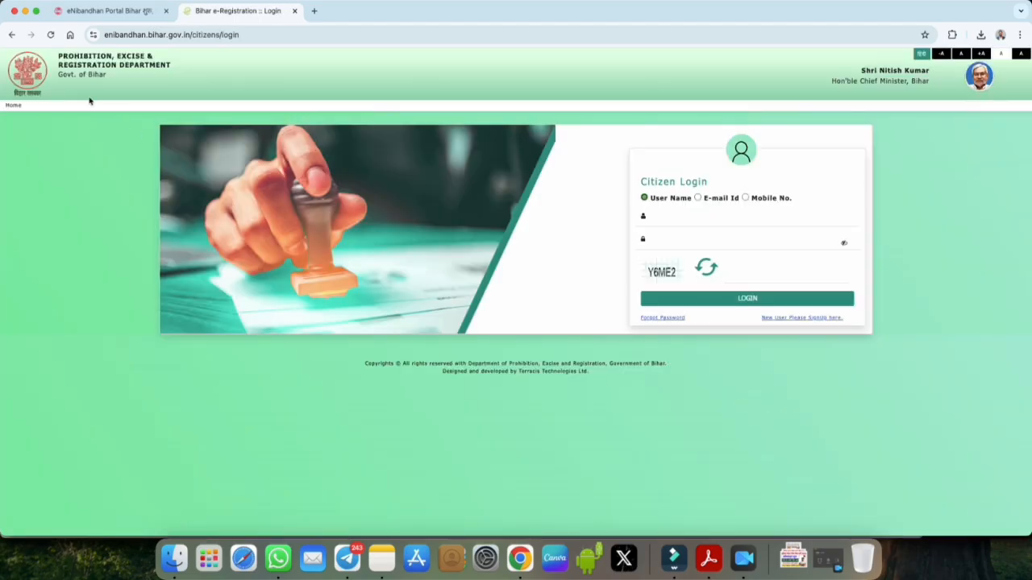
left_click(13, 36)
left_click(12, 35)
left_click(12, 106)
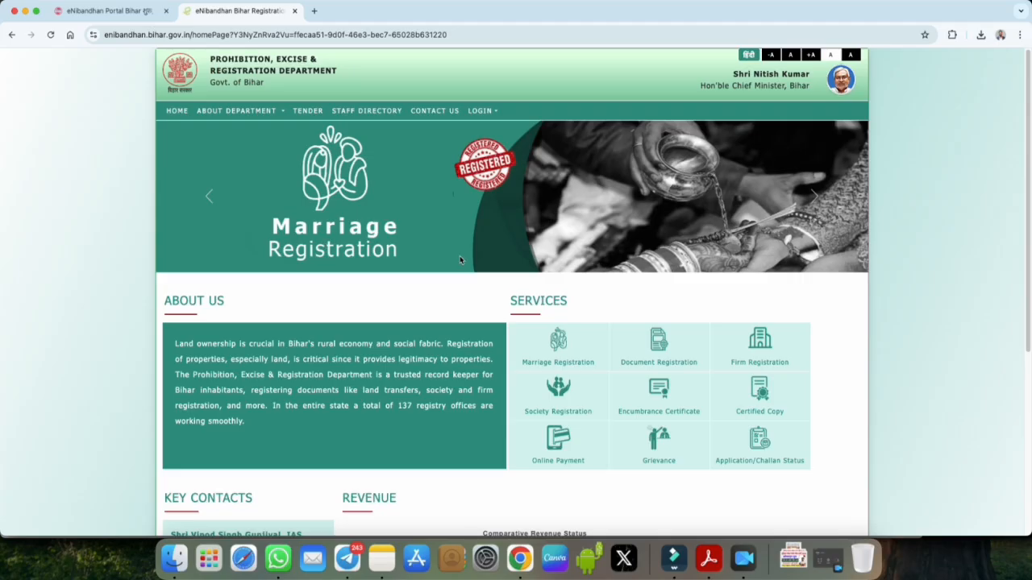
Step: Go to Citizen Login, preview the sign-up form with user type Individual, then choose Mobile No. login
left_click(488, 113)
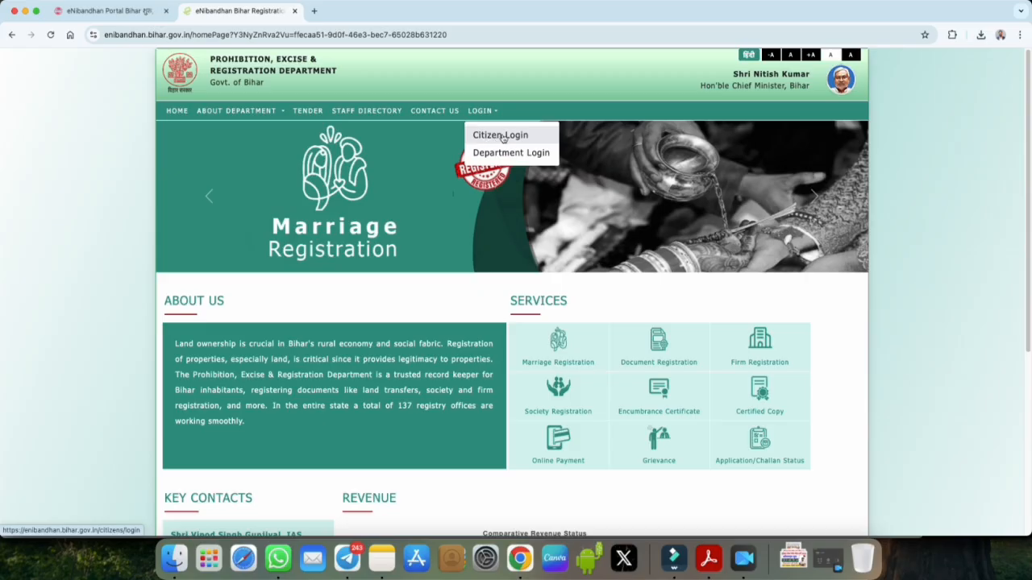
left_click(501, 137)
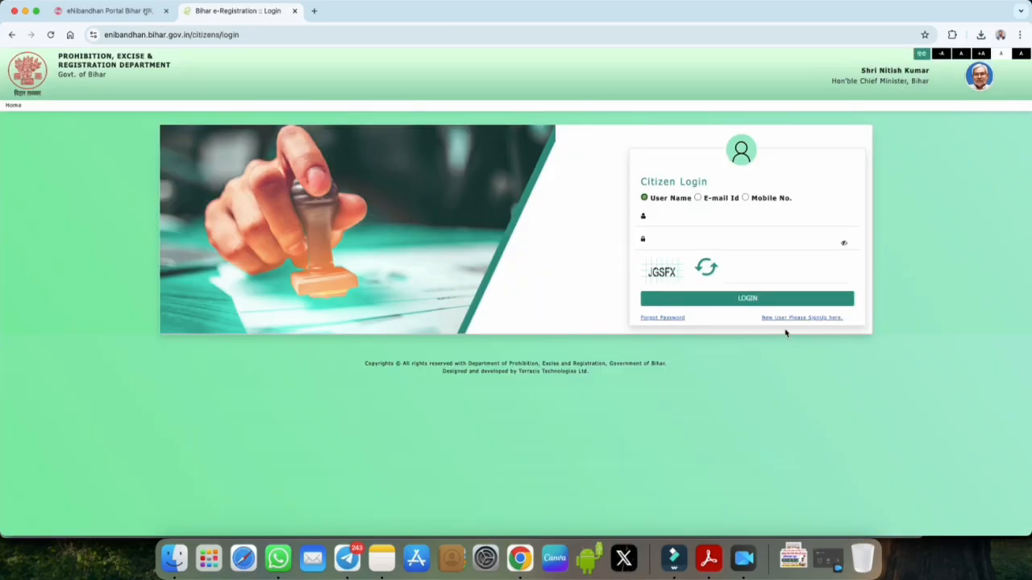
left_click(792, 317)
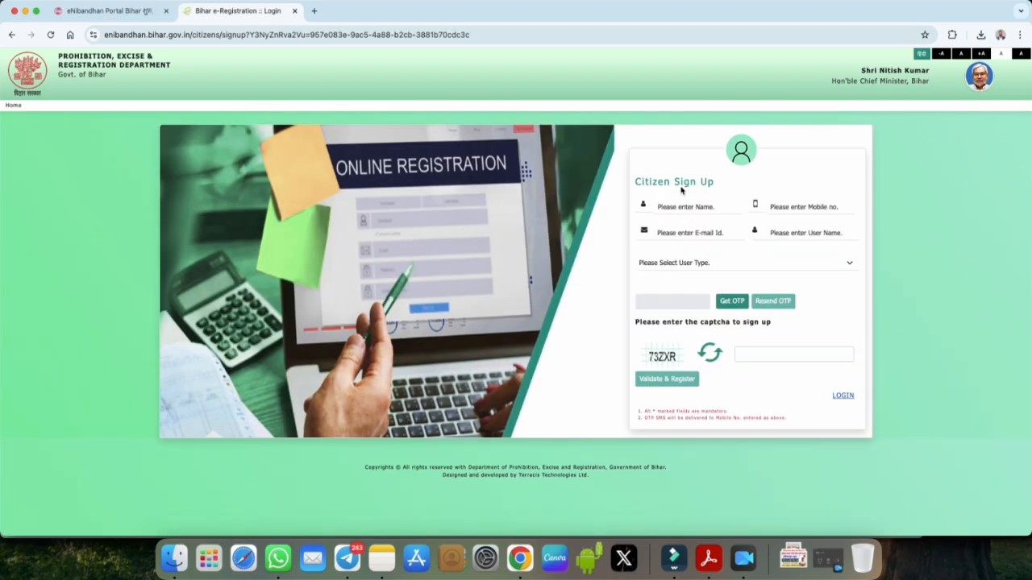
left_click_drag(674, 181, 714, 184)
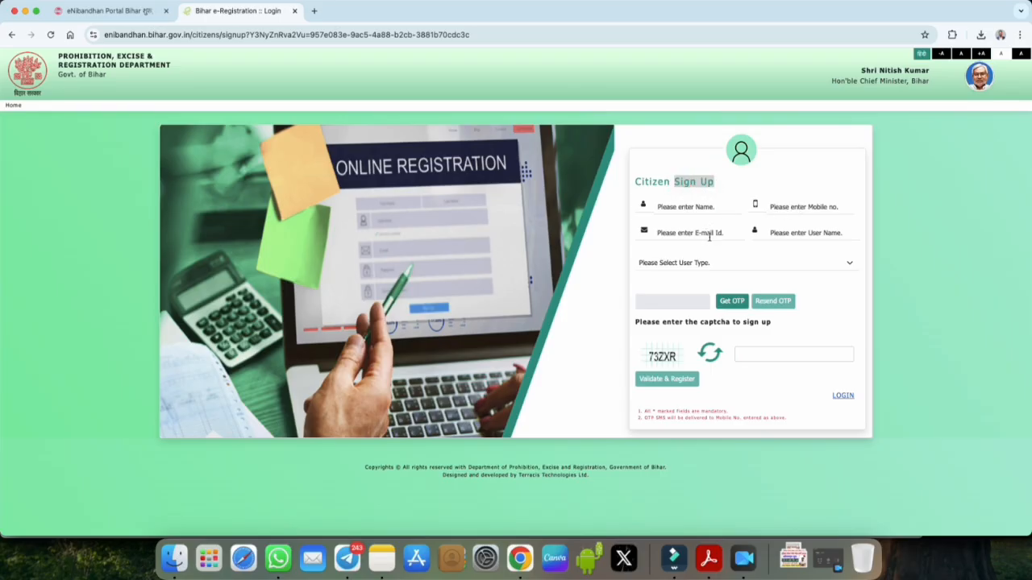
left_click(711, 263)
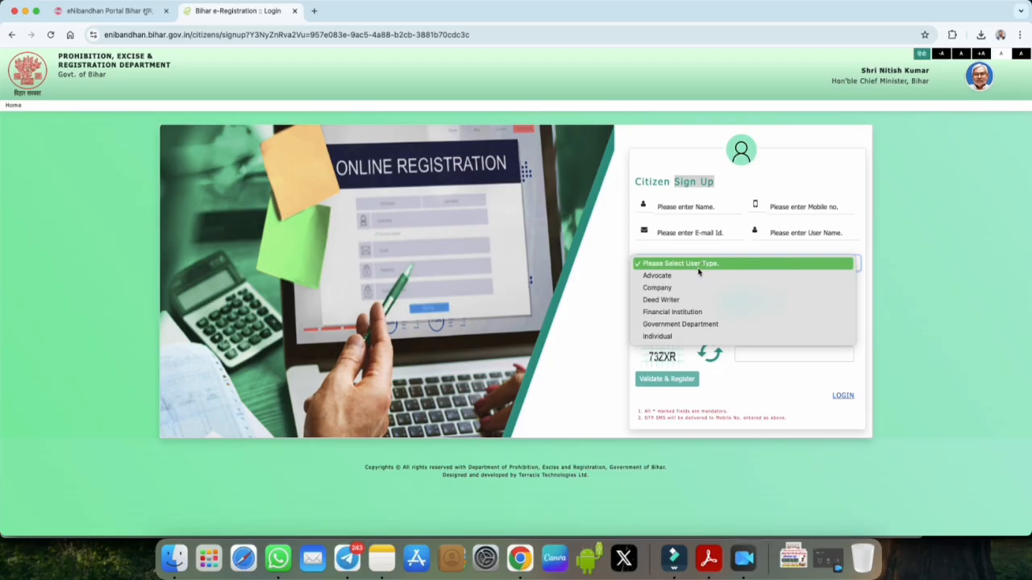
left_click(663, 337)
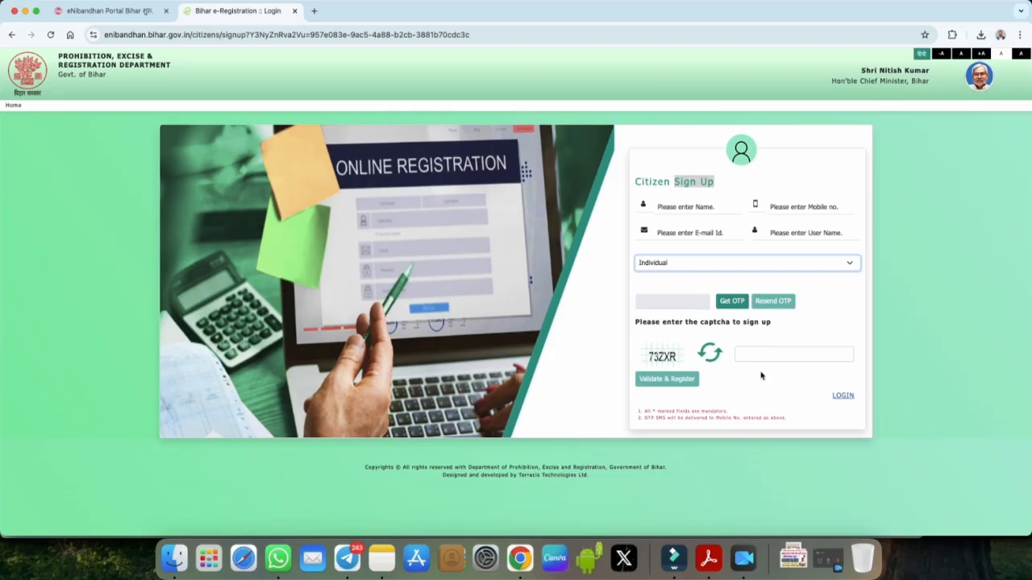
left_click(841, 397)
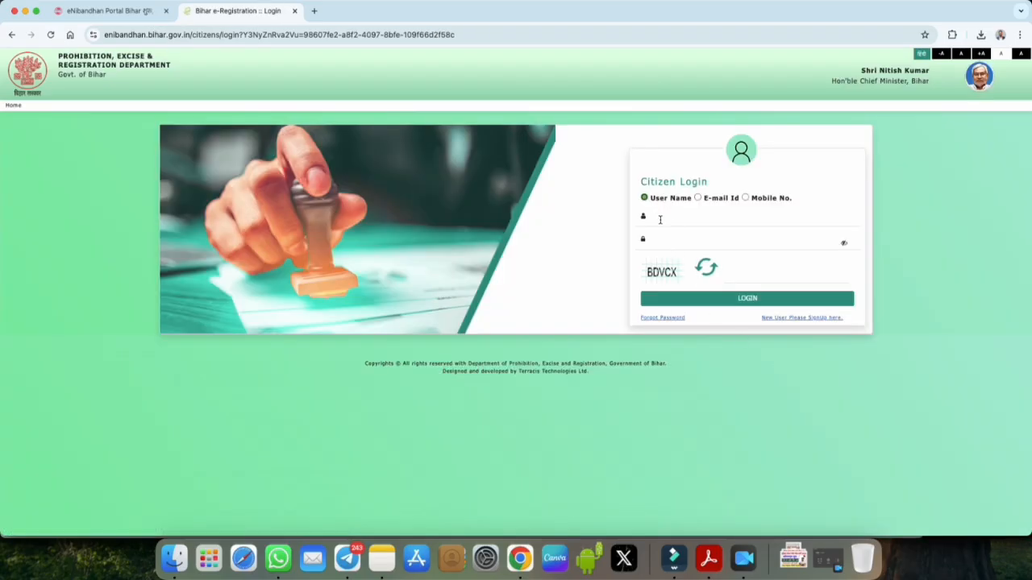
left_click(745, 198)
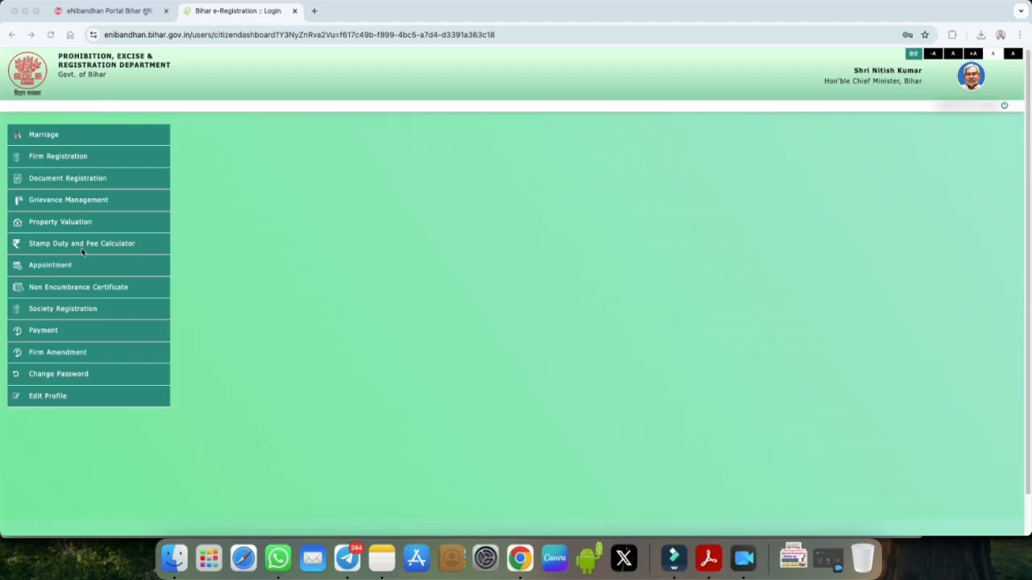
Step: Expand Document Registration in the sidebar and open Entry for Registration
left_click(79, 179)
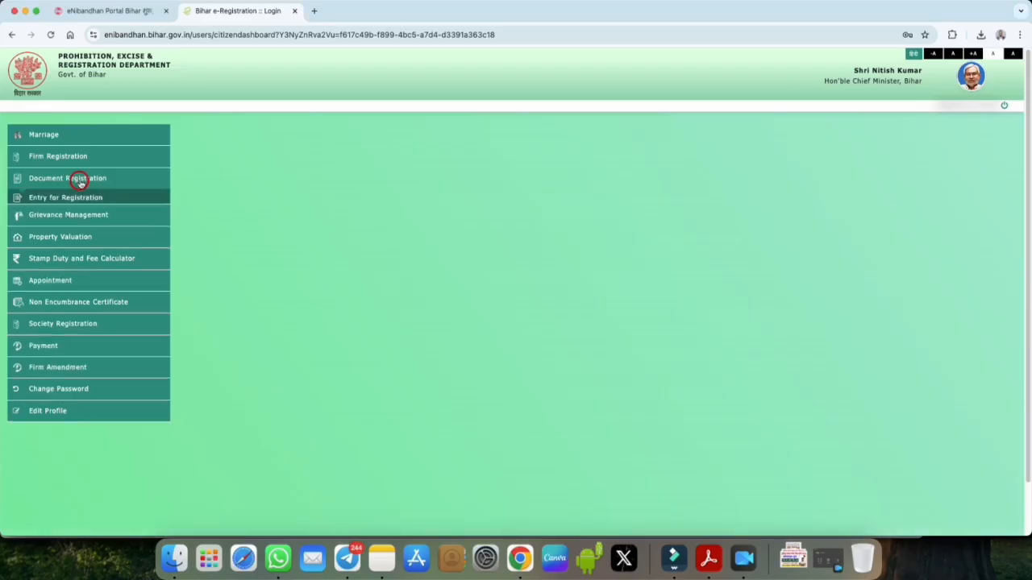
left_click(79, 179)
left_click(80, 182)
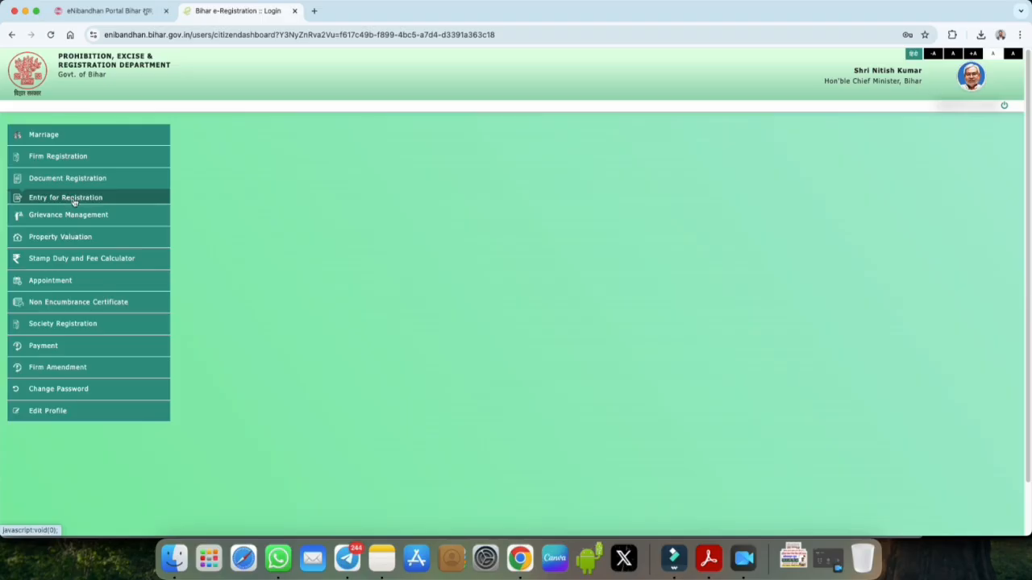
left_click(77, 201)
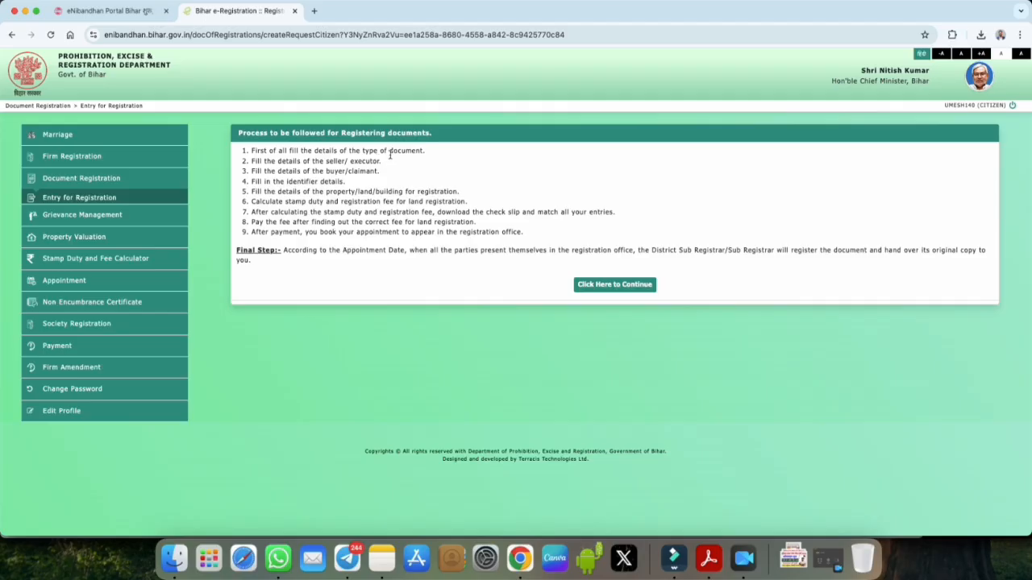
Step: Review the nine registration steps, from executant details to appointment date, then continue to the Pending List of Applications
left_click(335, 161)
left_click_drag(350, 161, 379, 161)
left_click_drag(287, 182, 355, 192)
left_click_drag(341, 202, 465, 202)
left_click_drag(380, 212, 431, 212)
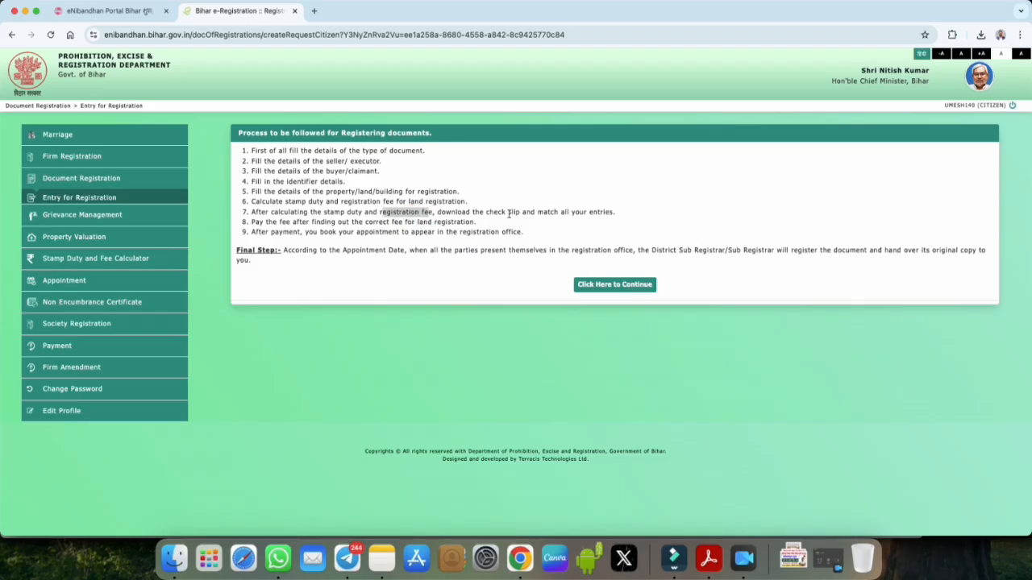
left_click(392, 227)
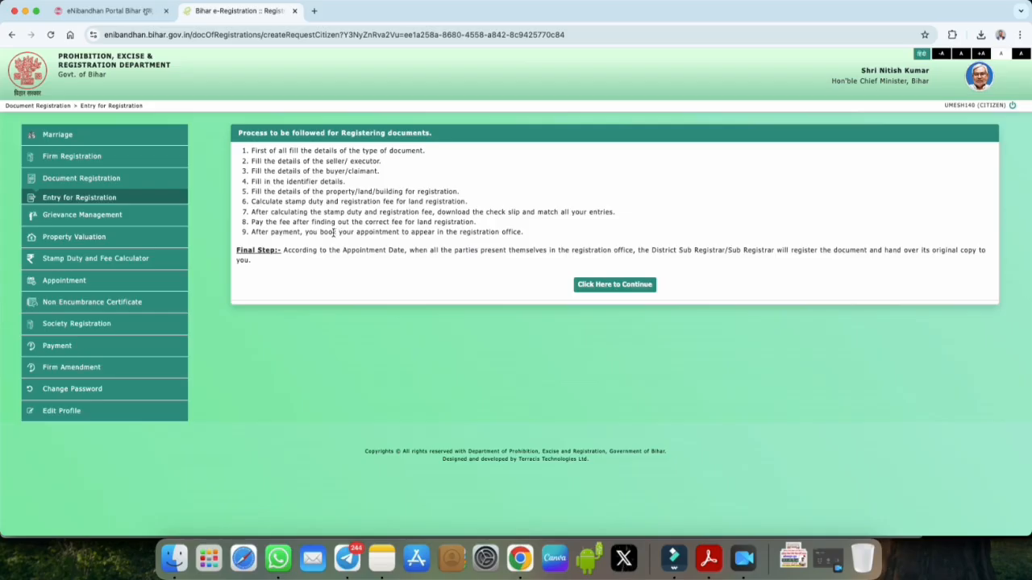
left_click_drag(356, 232, 399, 231)
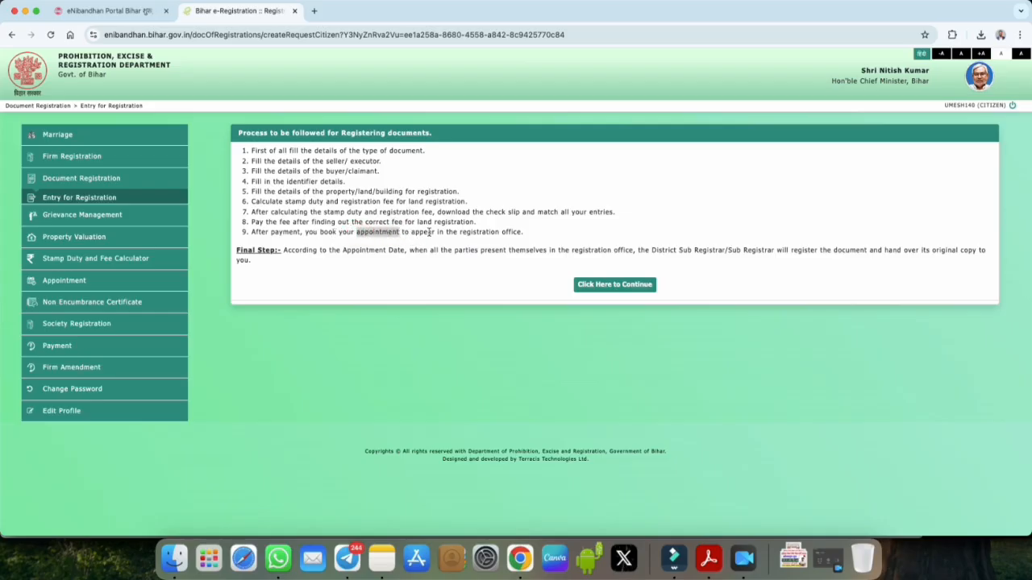
left_click_drag(343, 250, 403, 250)
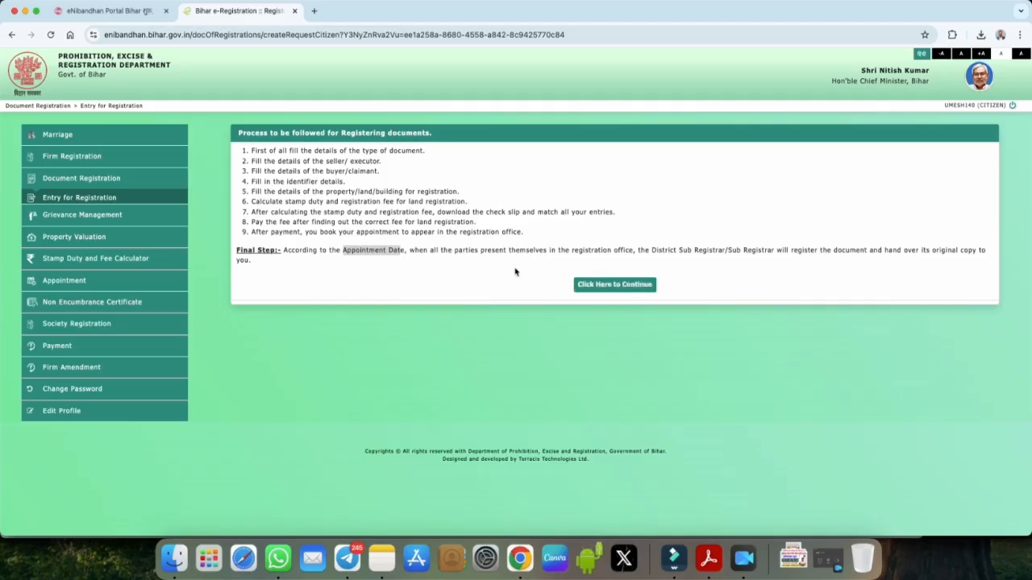
left_click(605, 286)
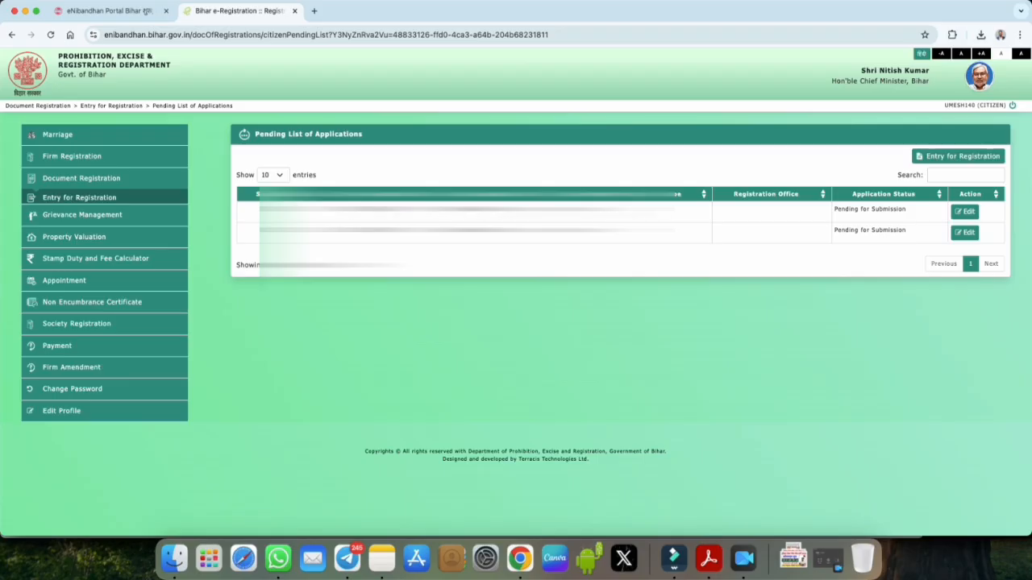
Step: Start a new document registration application from the pending list
left_click_drag(834, 230, 874, 227)
left_click(878, 224)
left_click(950, 161)
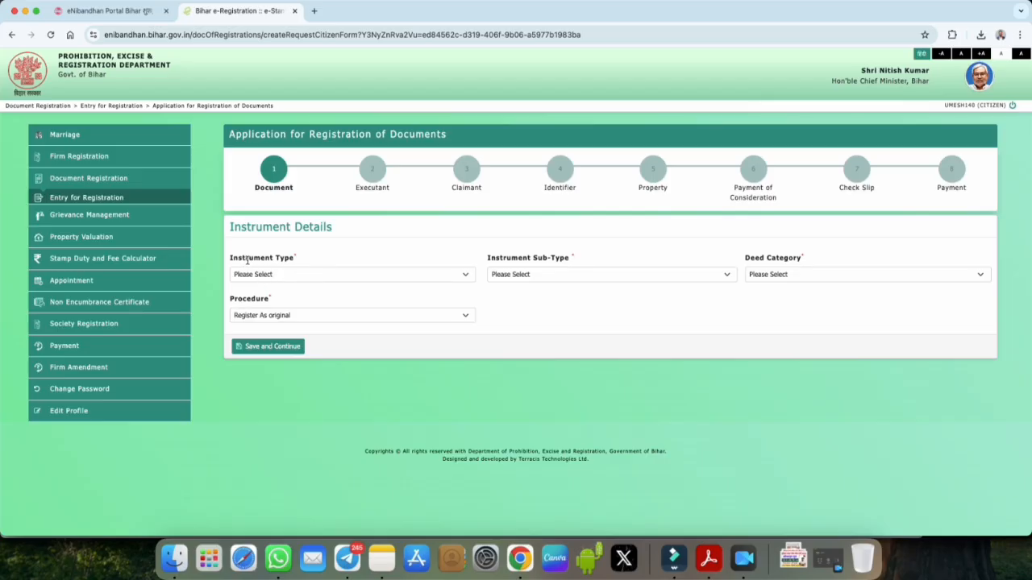
Step: Set Instrument Type to Sale/Conveyance and Instrument Sub-Type to Sale
left_click(284, 276)
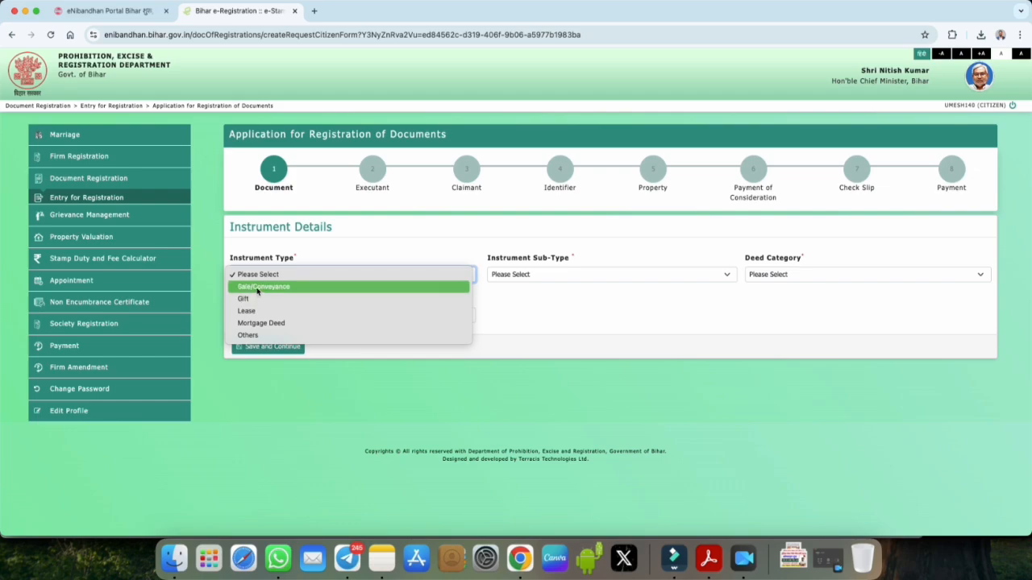
left_click(253, 289)
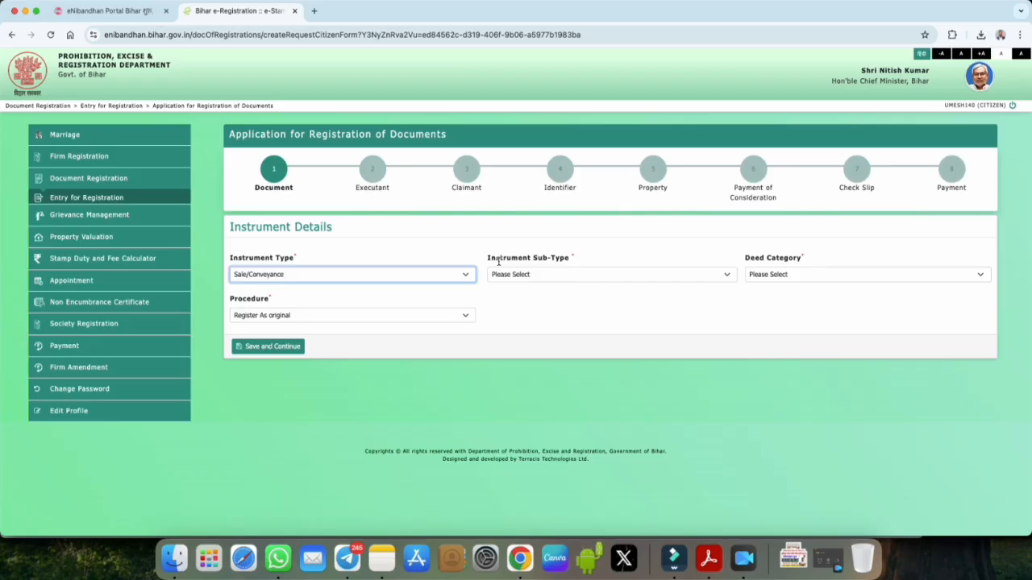
left_click(537, 274)
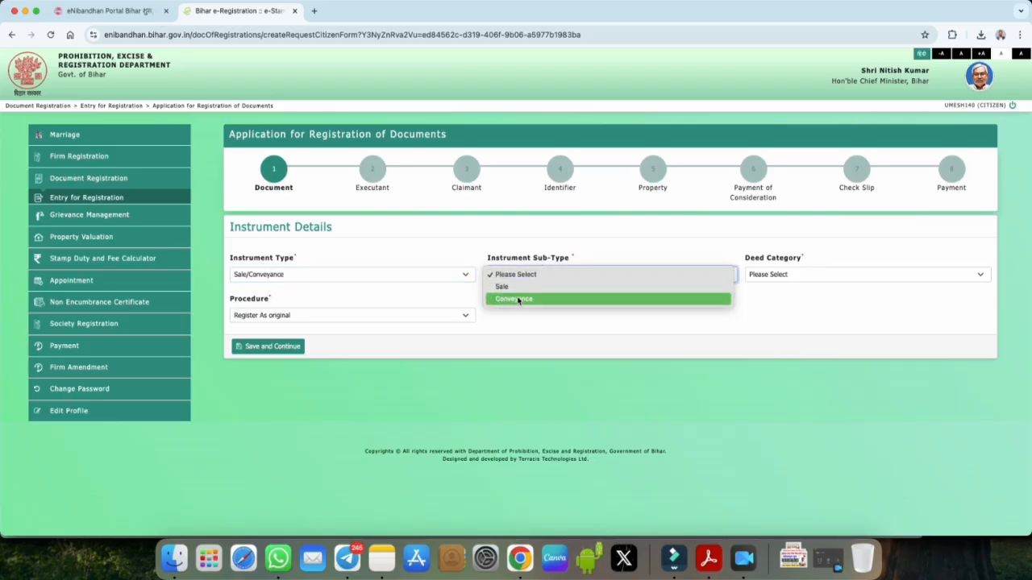
left_click(510, 286)
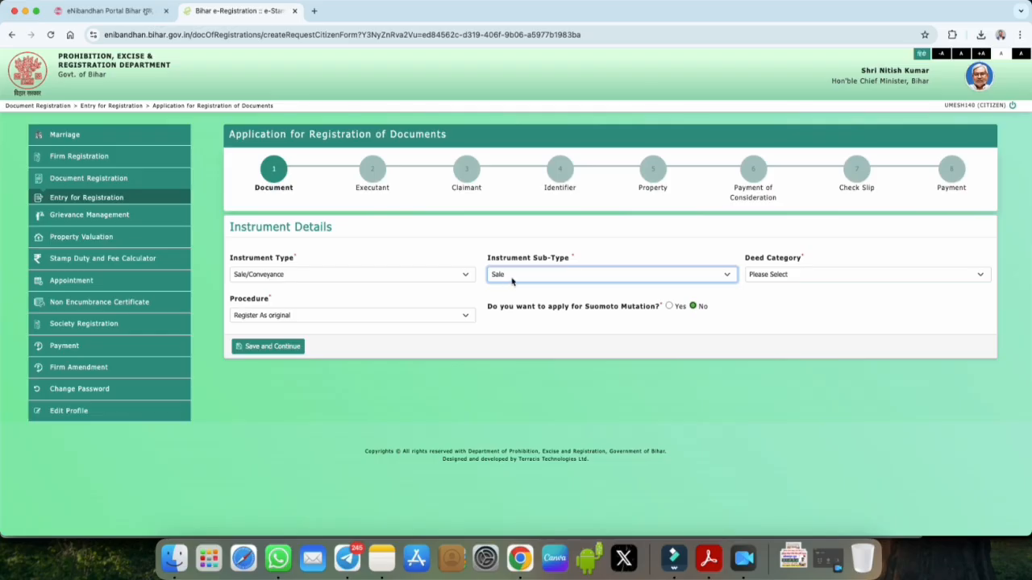
left_click(767, 275)
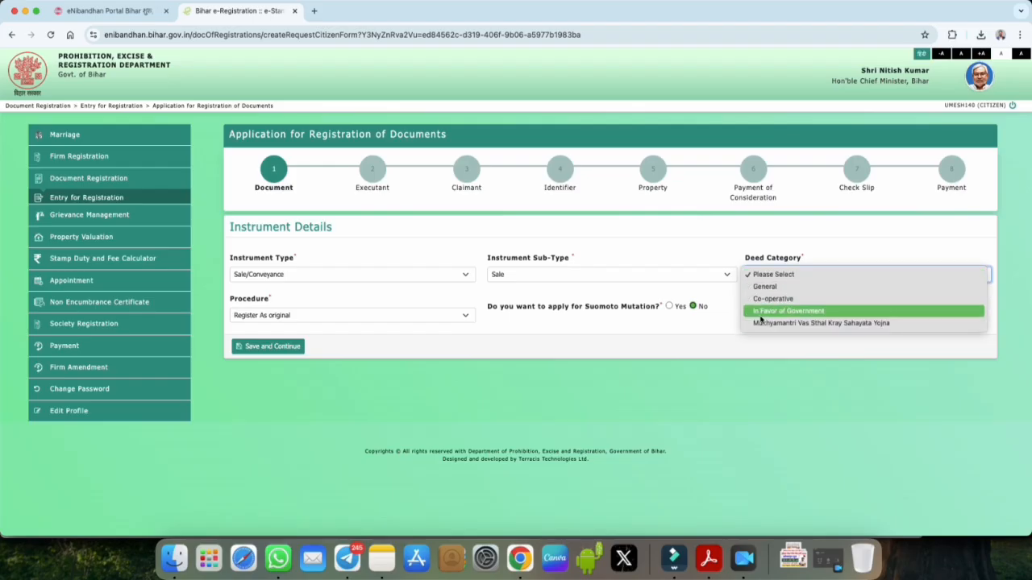
Step: Choose General as Deed Category, keep Procedure as Register As original and Suomoto Mutation No
left_click(824, 292)
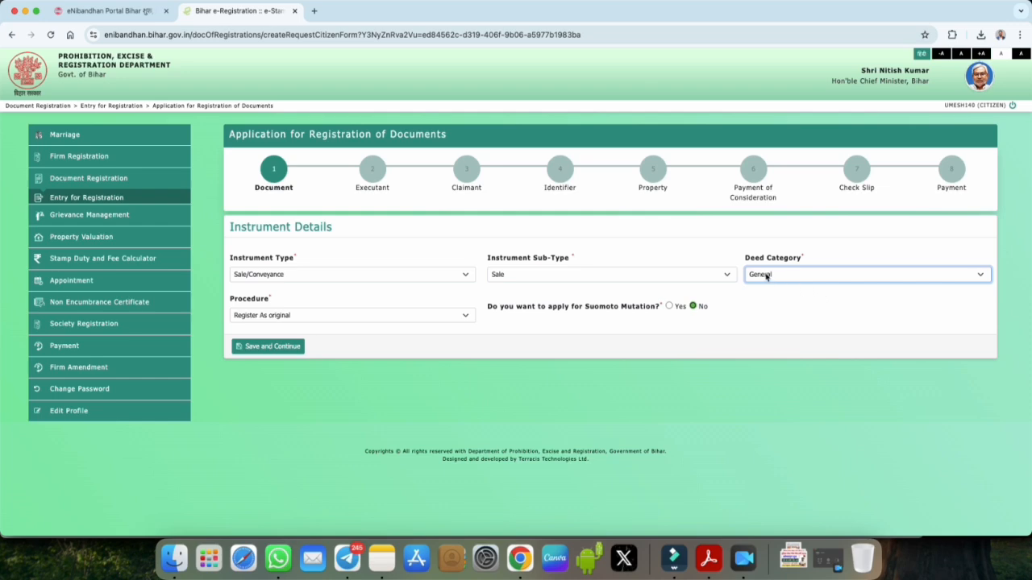
left_click(259, 316)
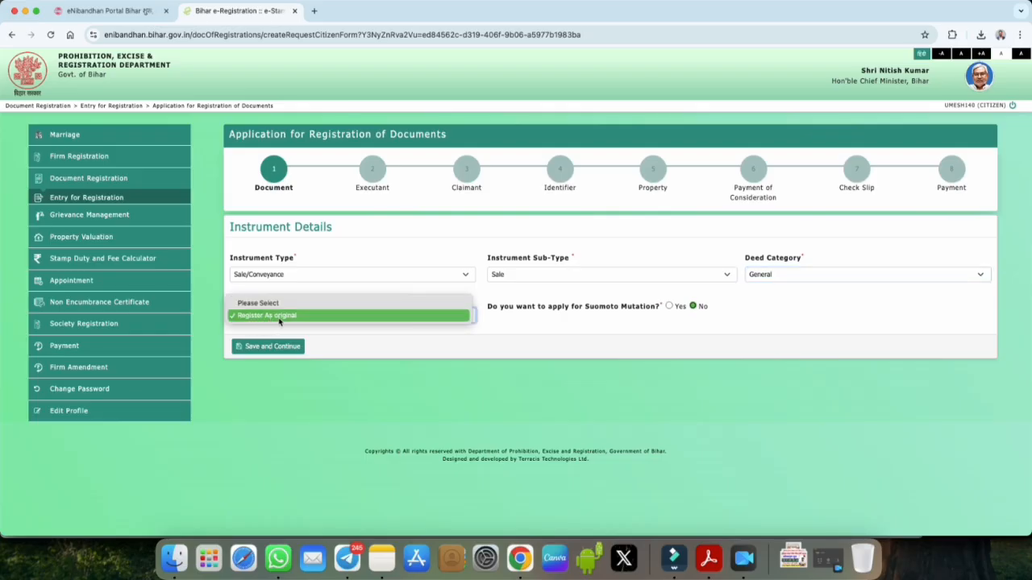
left_click(281, 316)
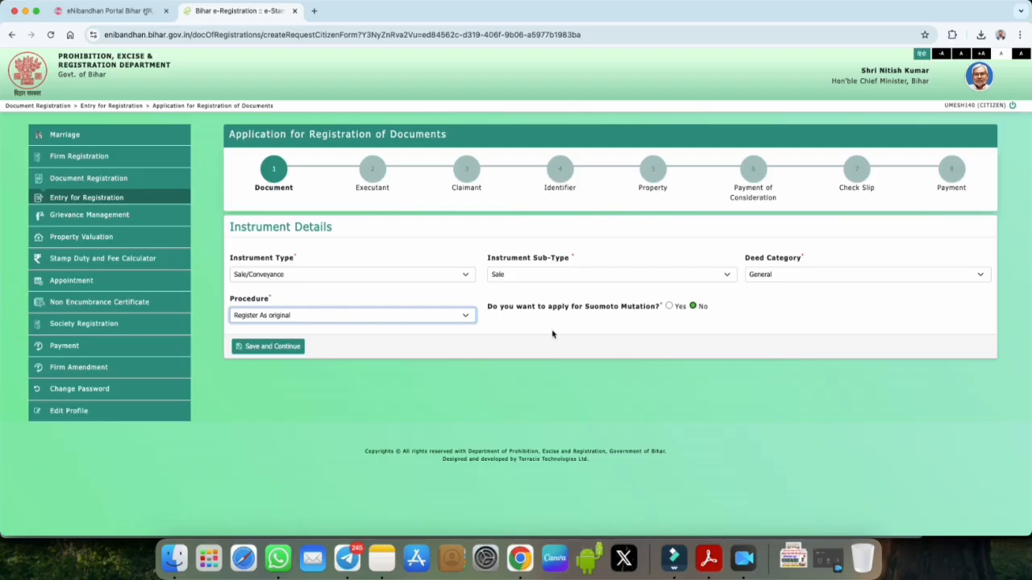
double_click(604, 307)
left_click_drag(604, 306, 659, 312)
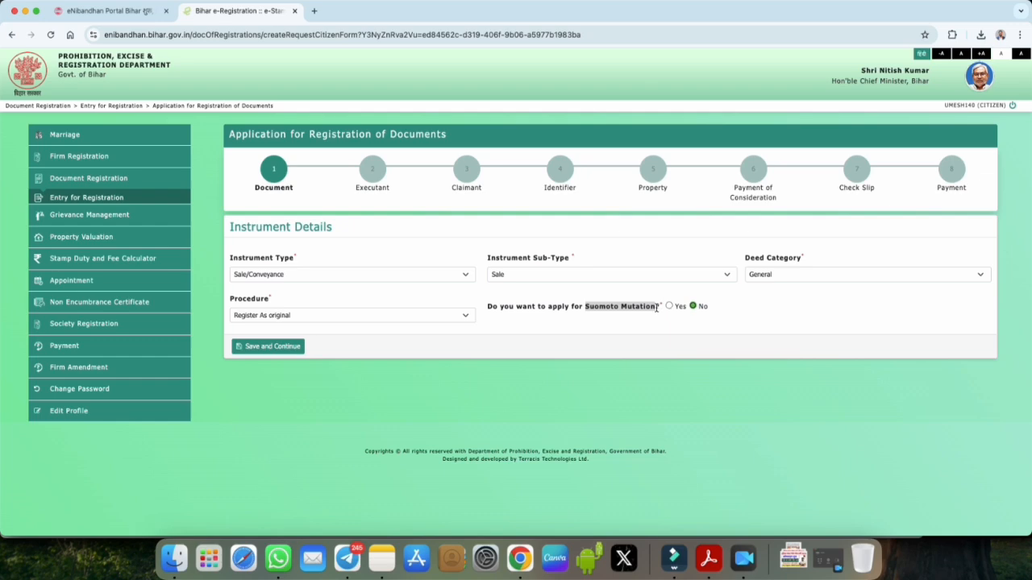
left_click(656, 307)
Step: Save and continue, acknowledge the generated application number, and reach the Executant Personal Details form
left_click(267, 347)
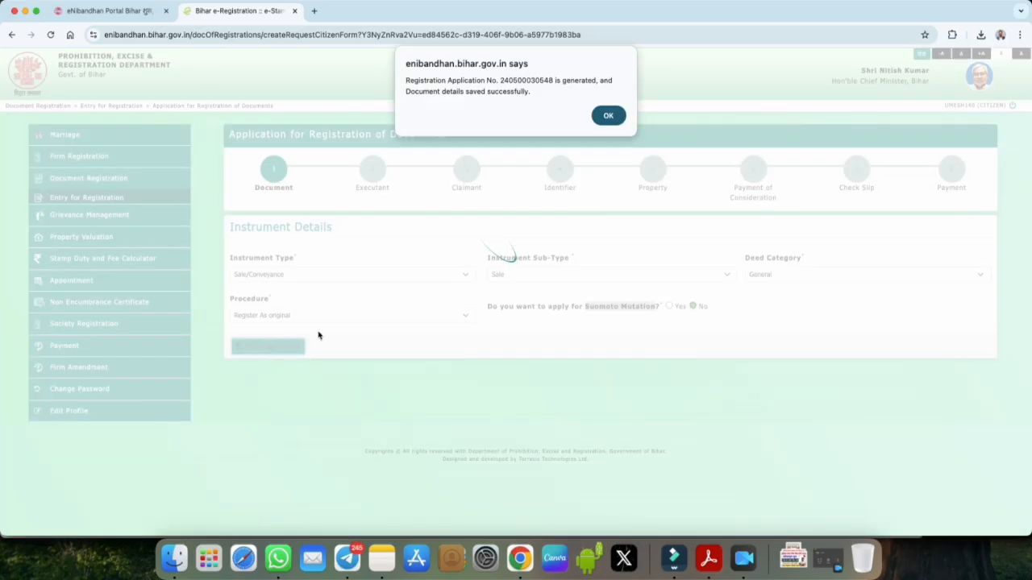
left_click_drag(501, 82, 554, 82)
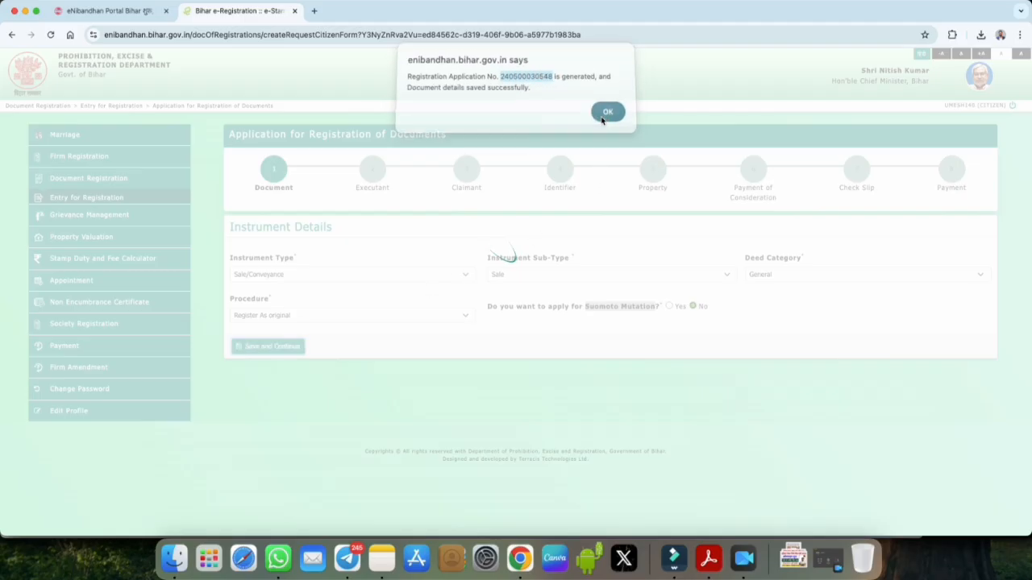
left_click(607, 116)
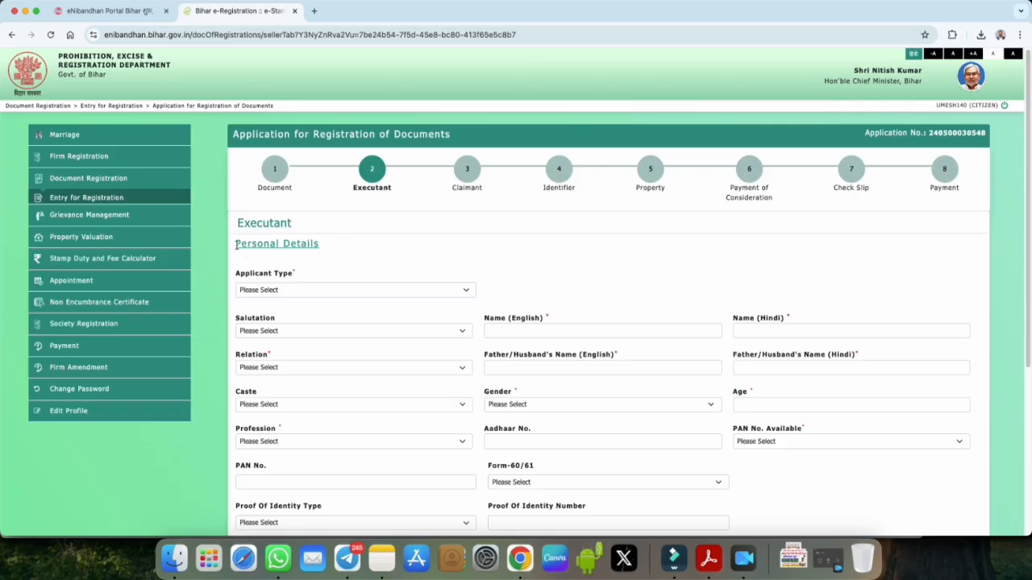
left_click_drag(235, 243, 319, 243)
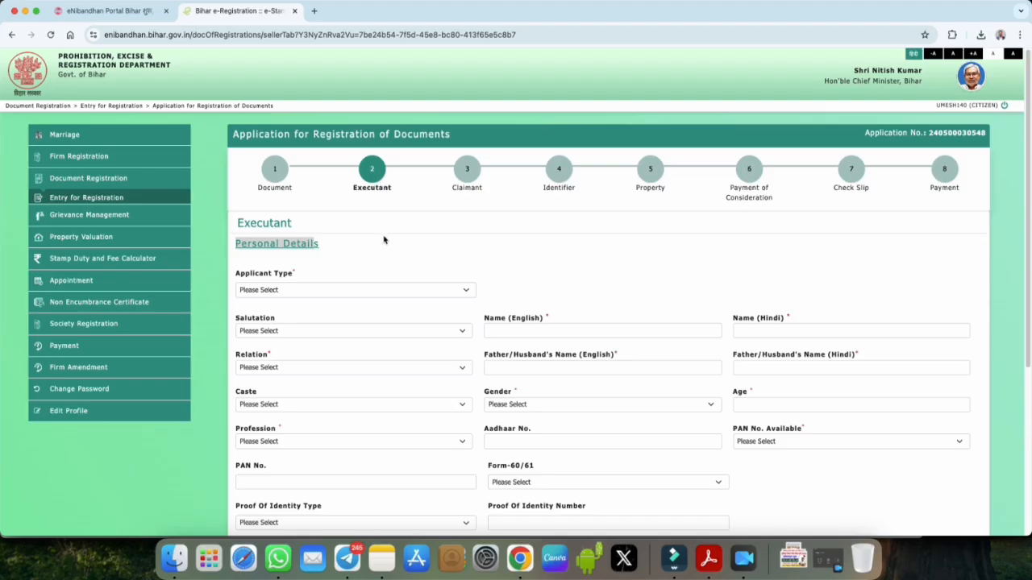
Step: Set the executant's Applicant Type to Individual and Salutation to Shri
left_click(278, 292)
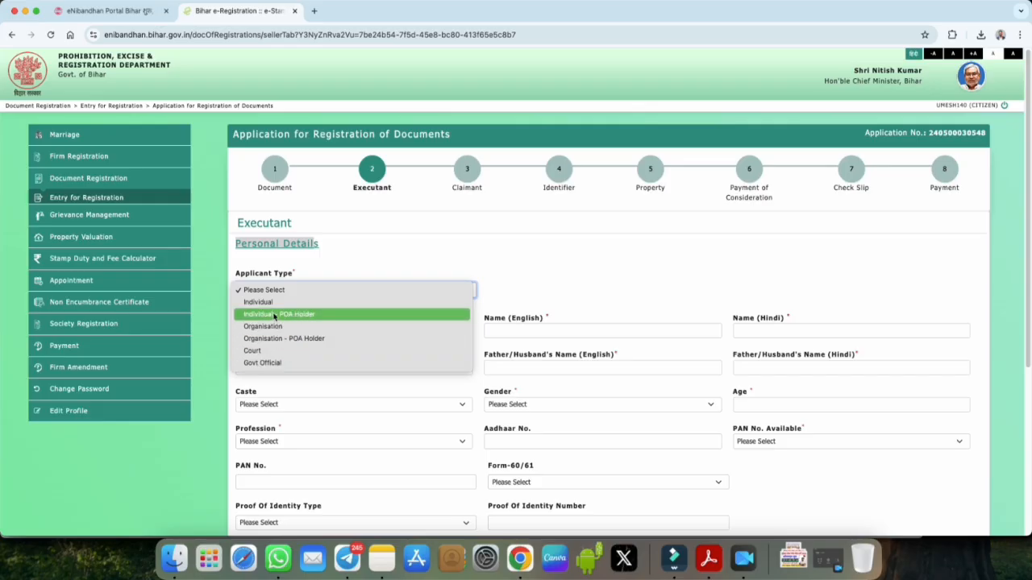
left_click(268, 302)
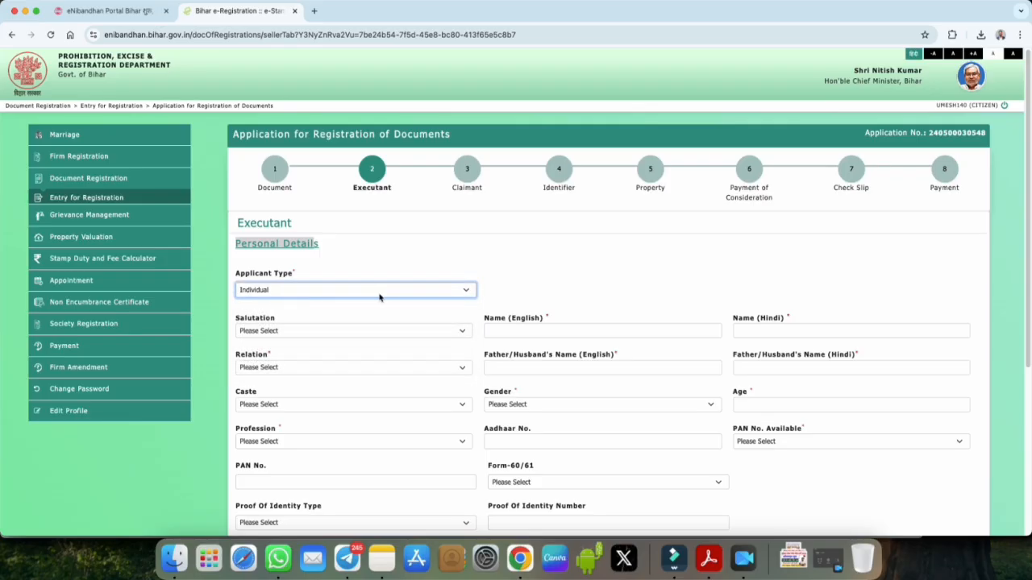
left_click(282, 322)
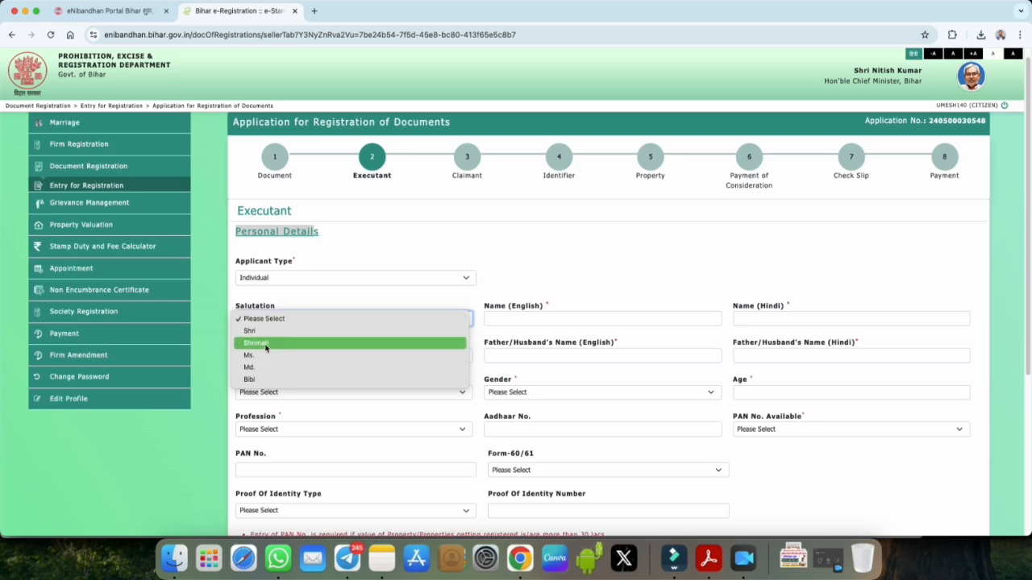
left_click(267, 330)
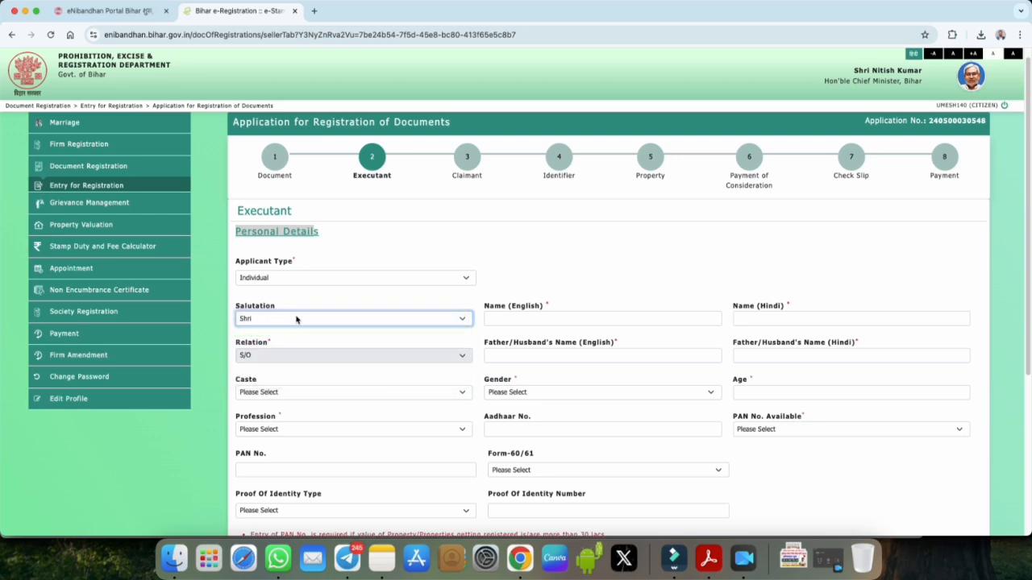
Step: Enter the executant's name in English and in Hindi, correcting the Hindi transliteration
left_click_drag(484, 307, 556, 308)
left_click(551, 320)
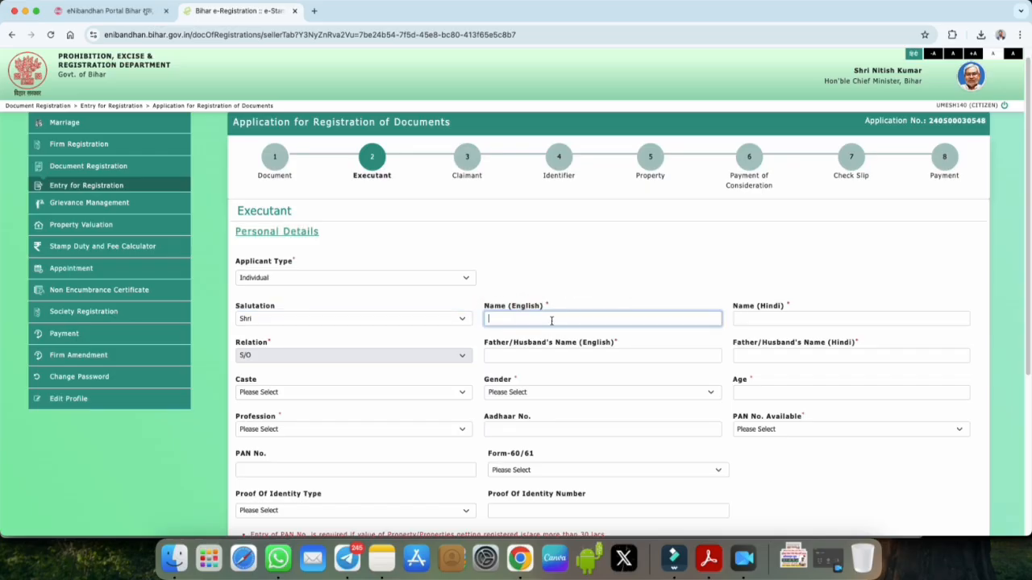
left_click(748, 320)
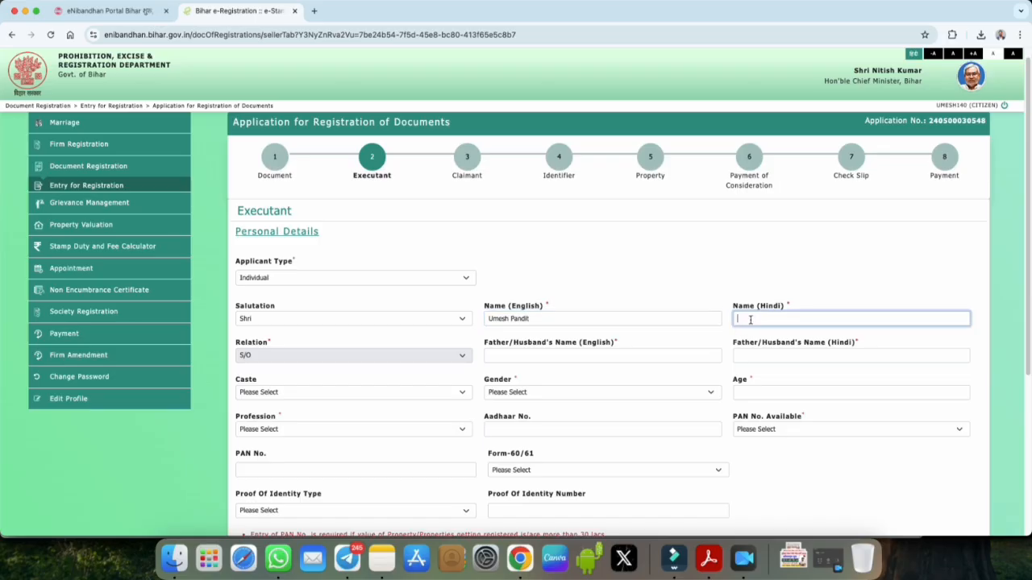
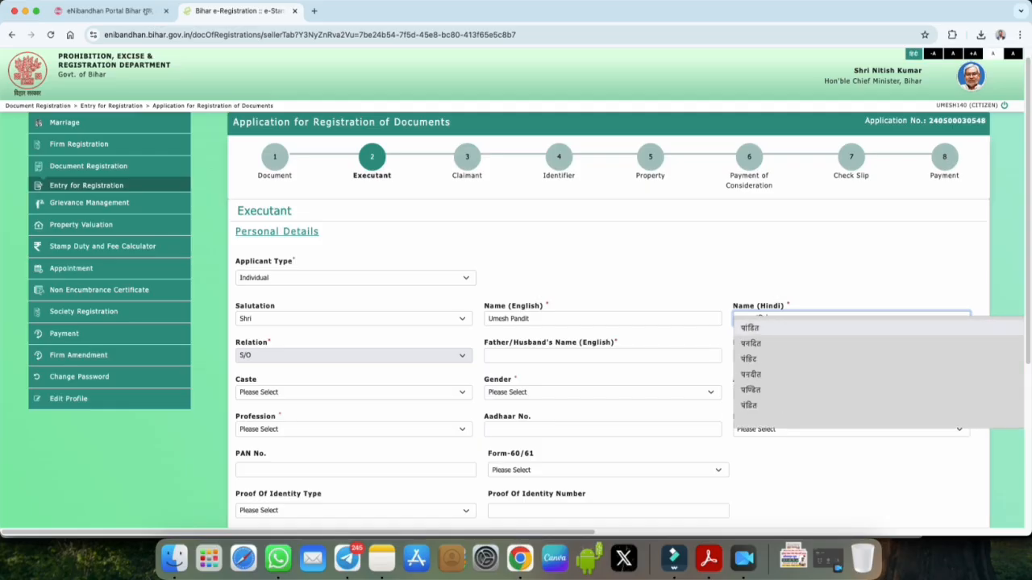
left_click(844, 297)
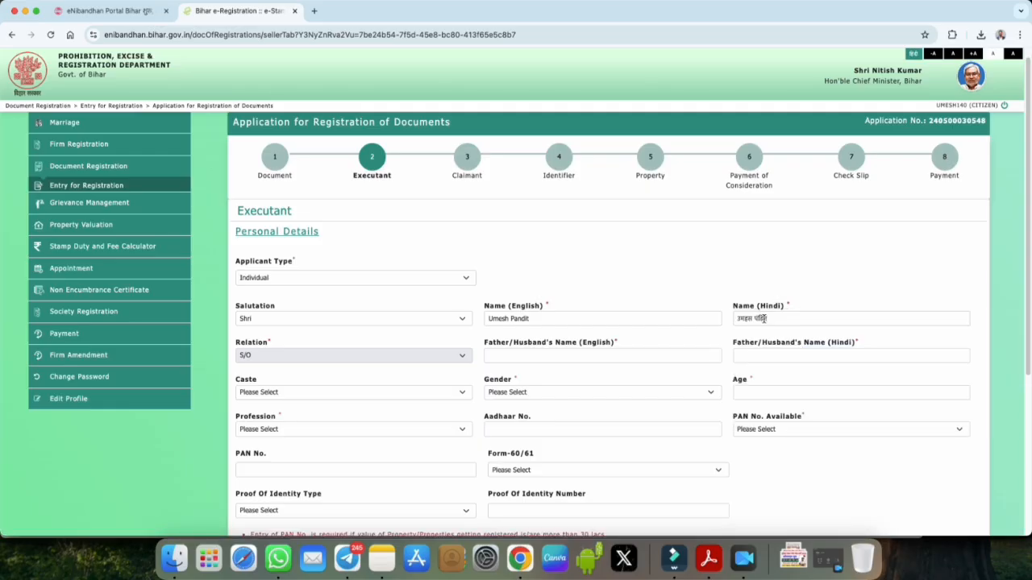
left_click_drag(752, 319, 732, 322)
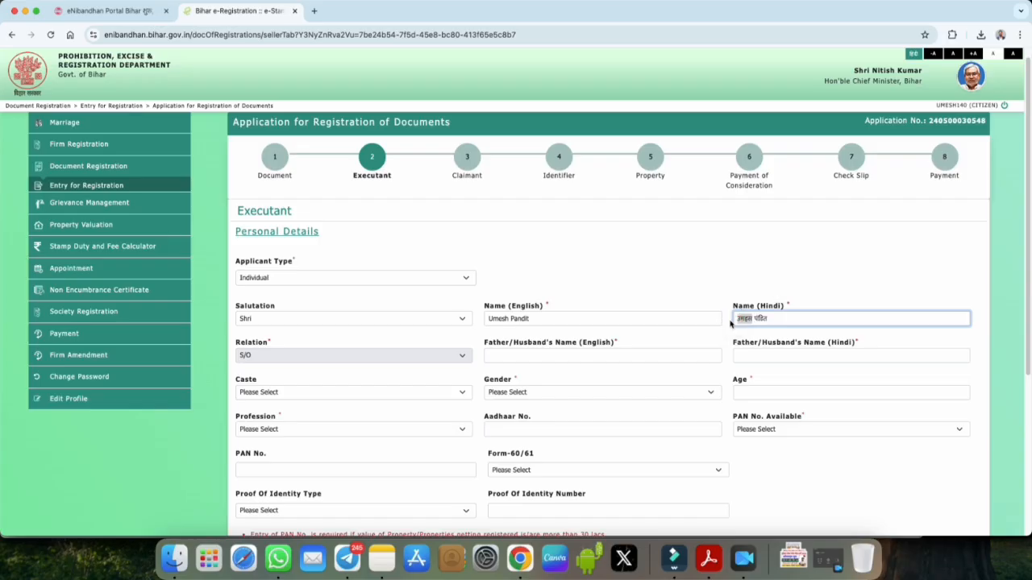
type("umeh")
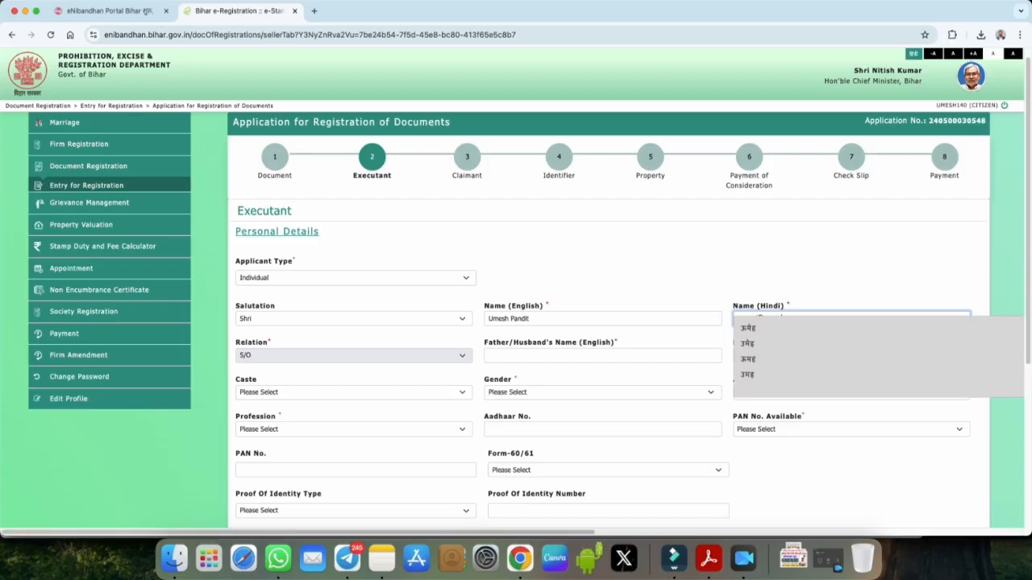
left_click(848, 278)
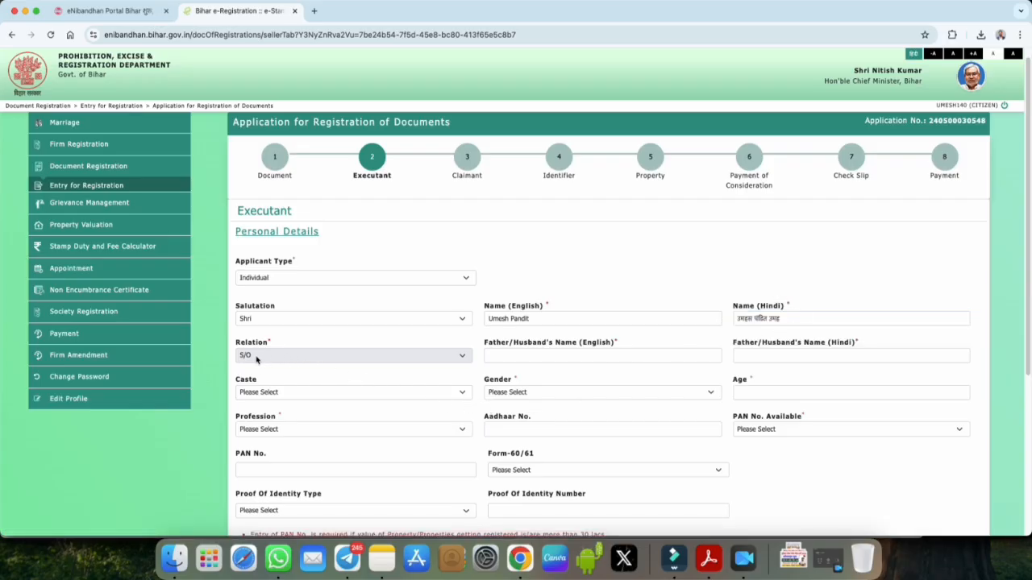
Step: Set the executant's caste to ASUR and gender to Male
left_click(522, 355)
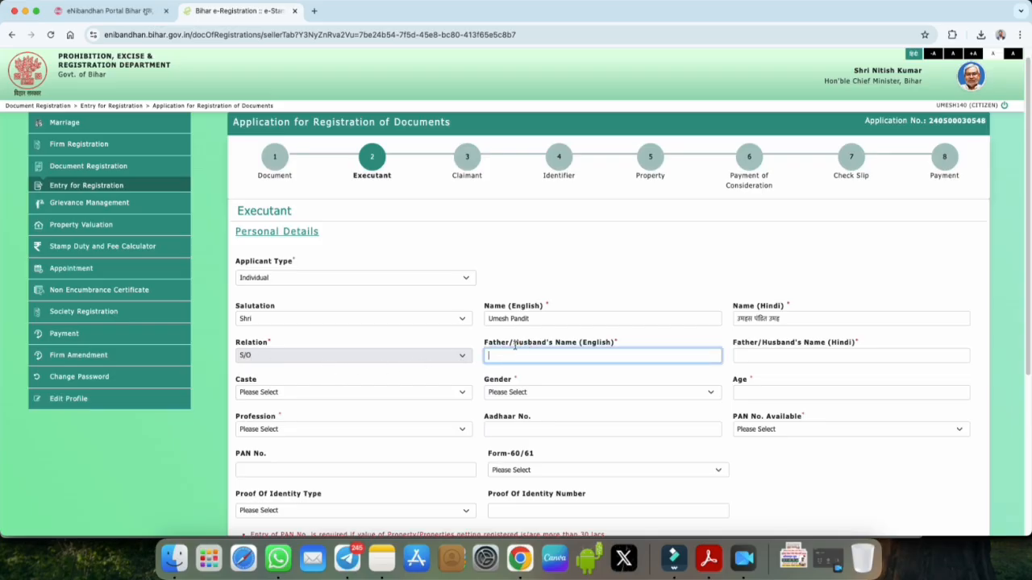
left_click_drag(515, 345, 539, 343)
left_click(543, 361)
scroll(544, 404, "down", 1)
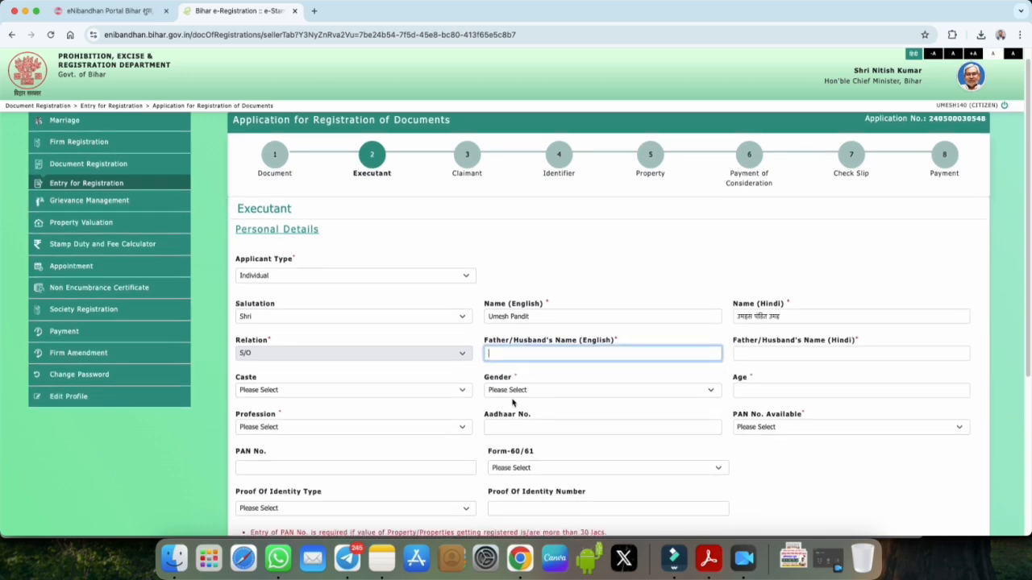
left_click(284, 393)
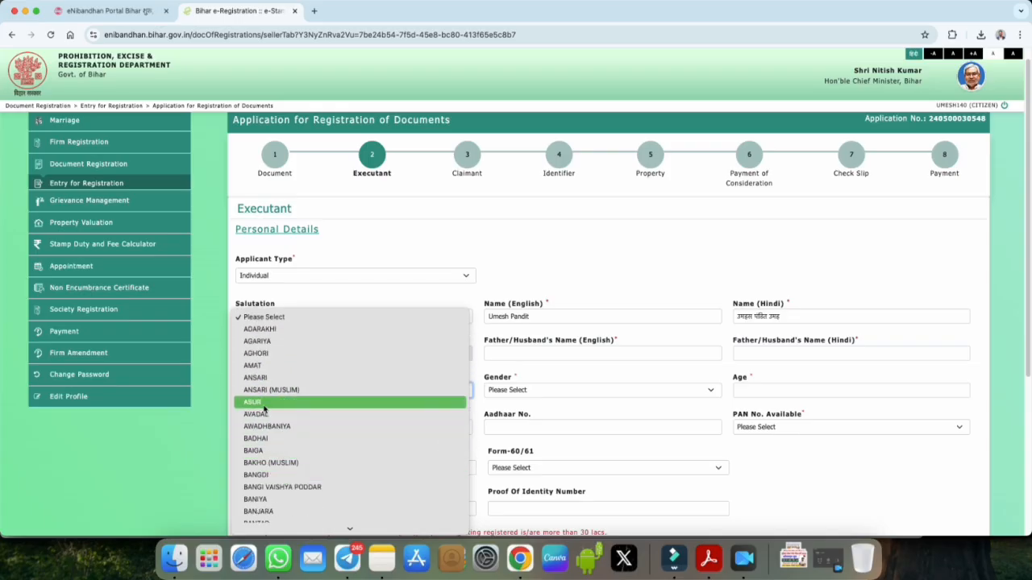
left_click(271, 398)
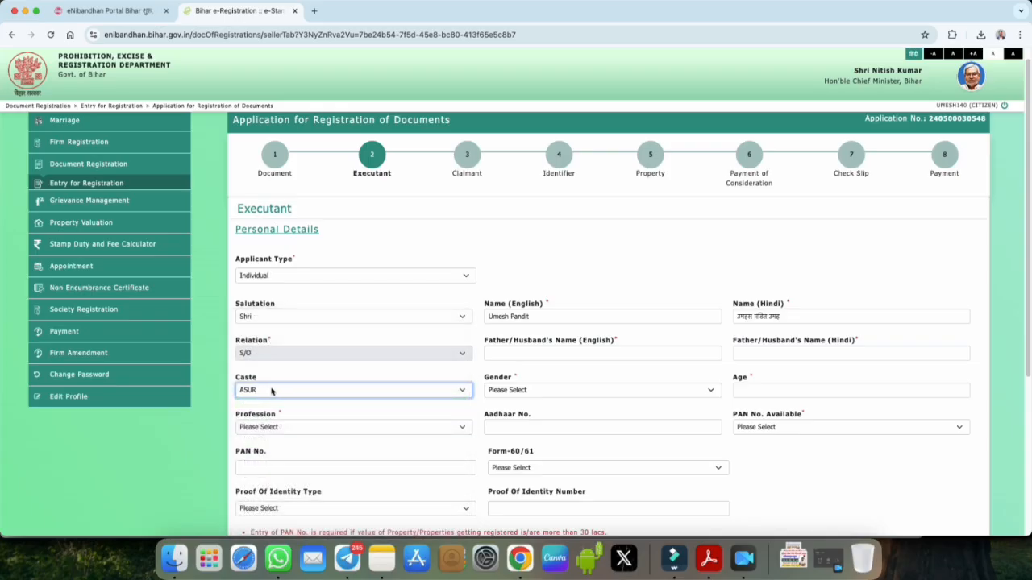
left_click(508, 393)
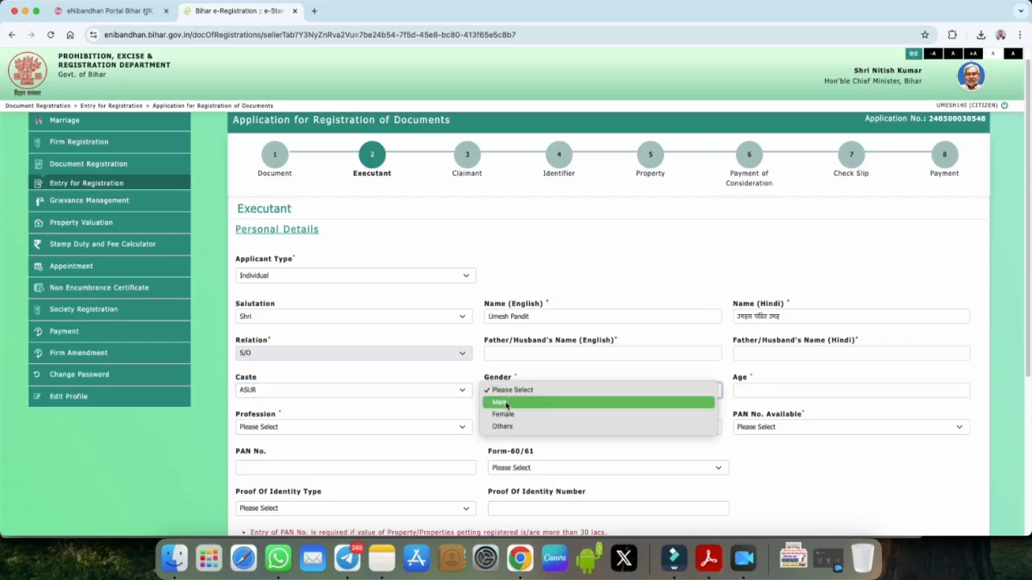
left_click(507, 404)
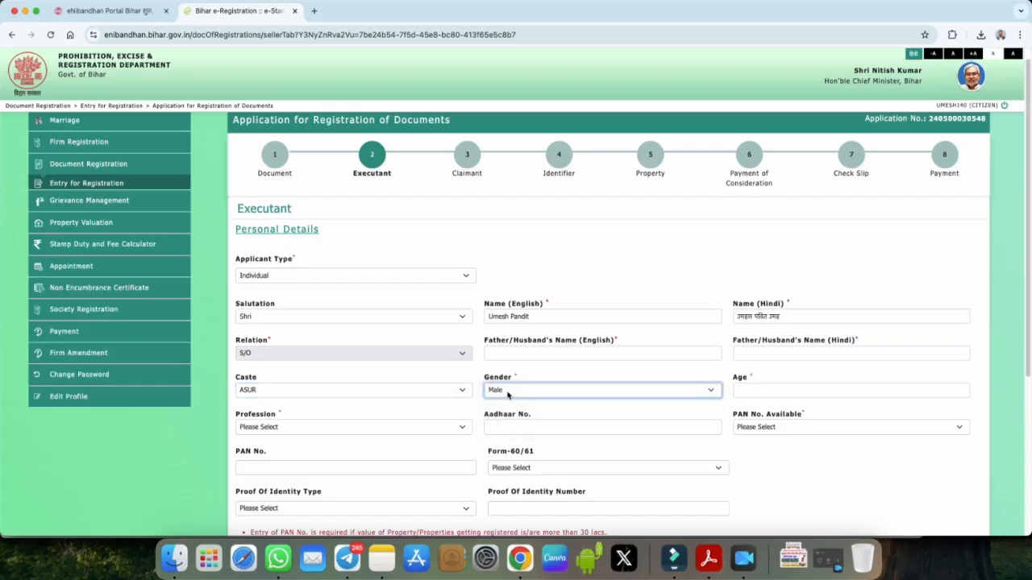
Step: Choose Agriculture from the executant's Profession list
left_click(740, 390)
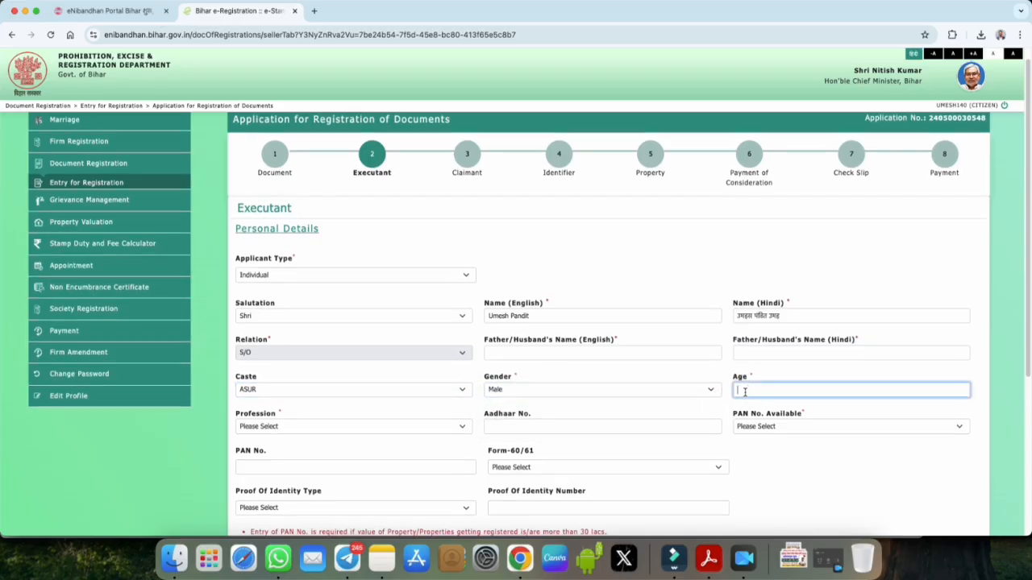
scroll(284, 419, "down", 1)
left_click(278, 393)
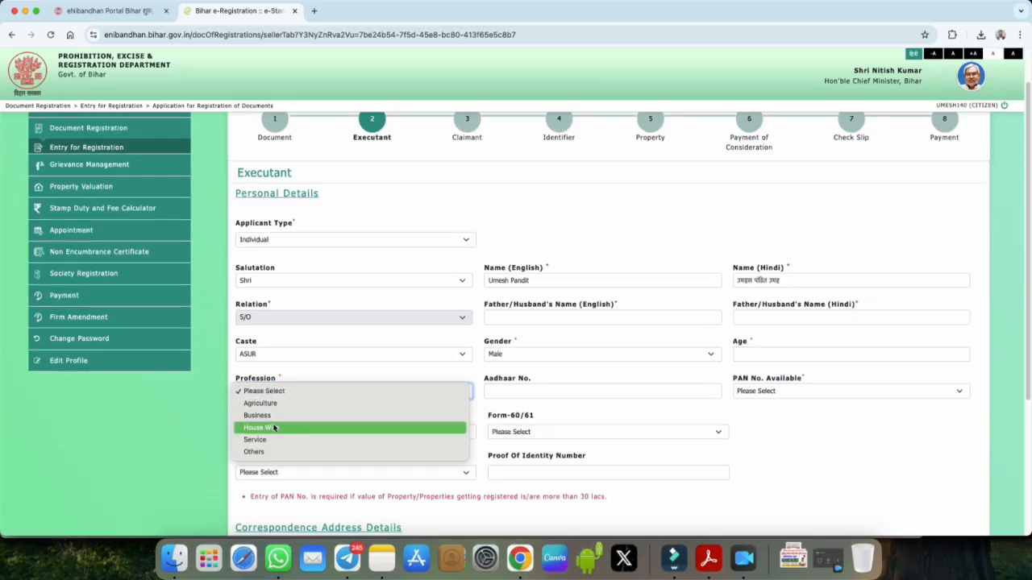
left_click(270, 407)
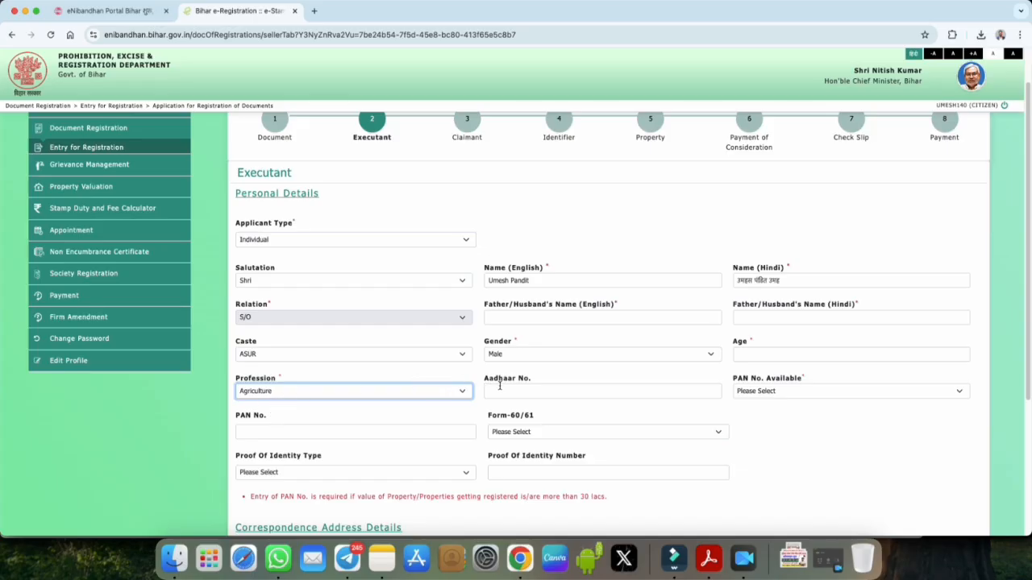
left_click_drag(485, 382, 524, 392)
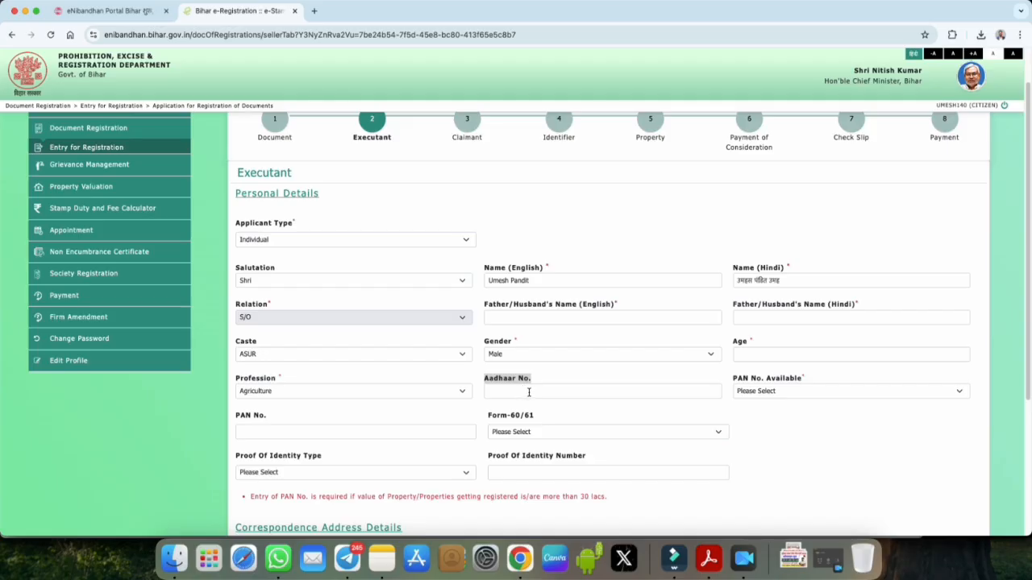
Step: Set PAN No. Available to Yes after briefly trying No and the Form-60/61 option
scroll(535, 388, "down", 3)
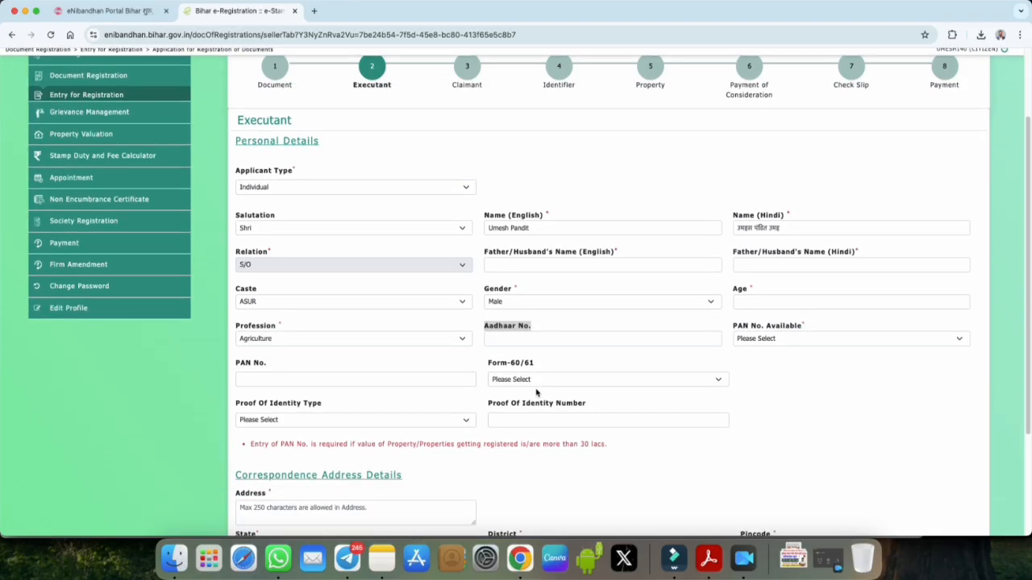
left_click(762, 288)
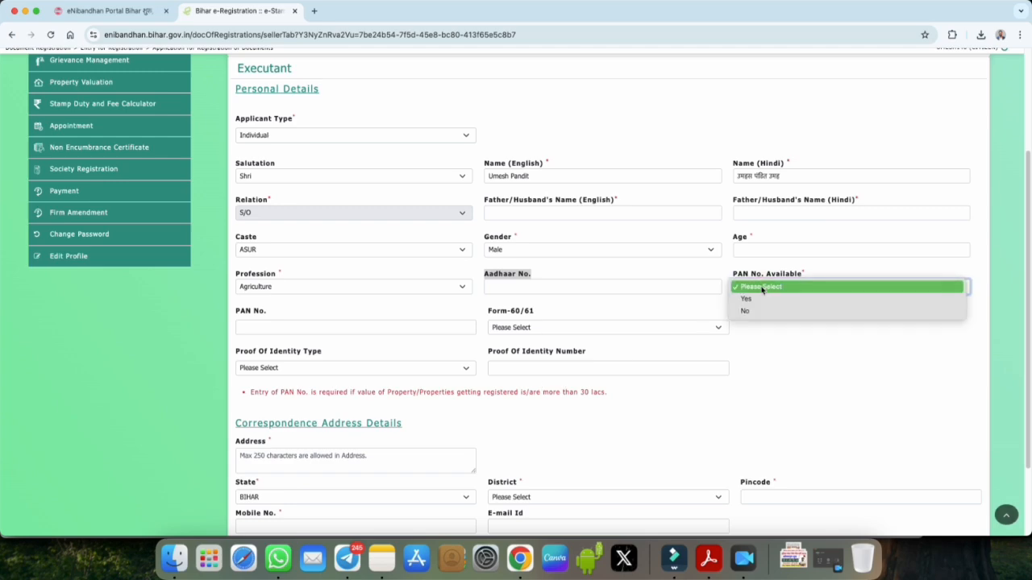
left_click(759, 299)
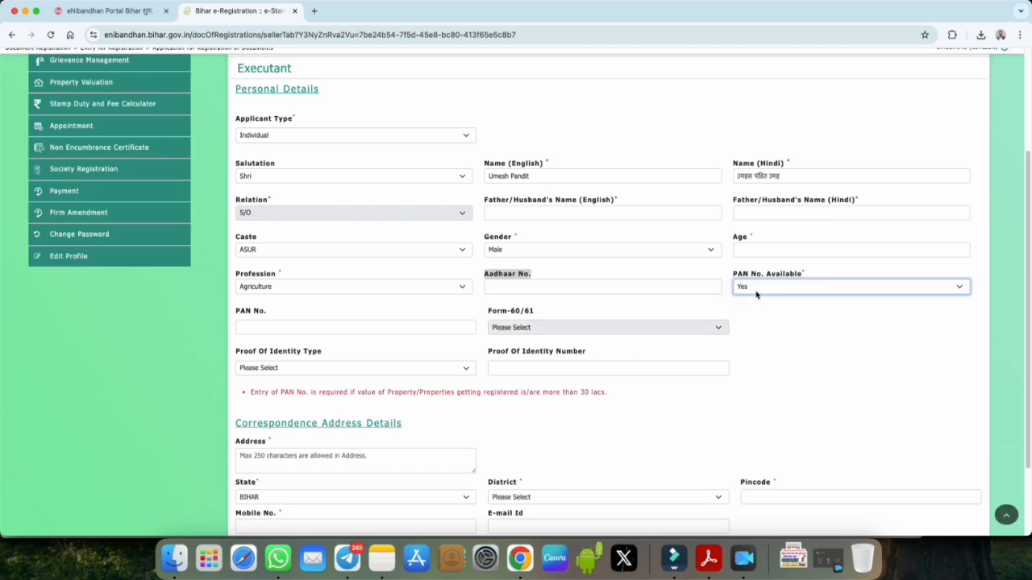
left_click(268, 330)
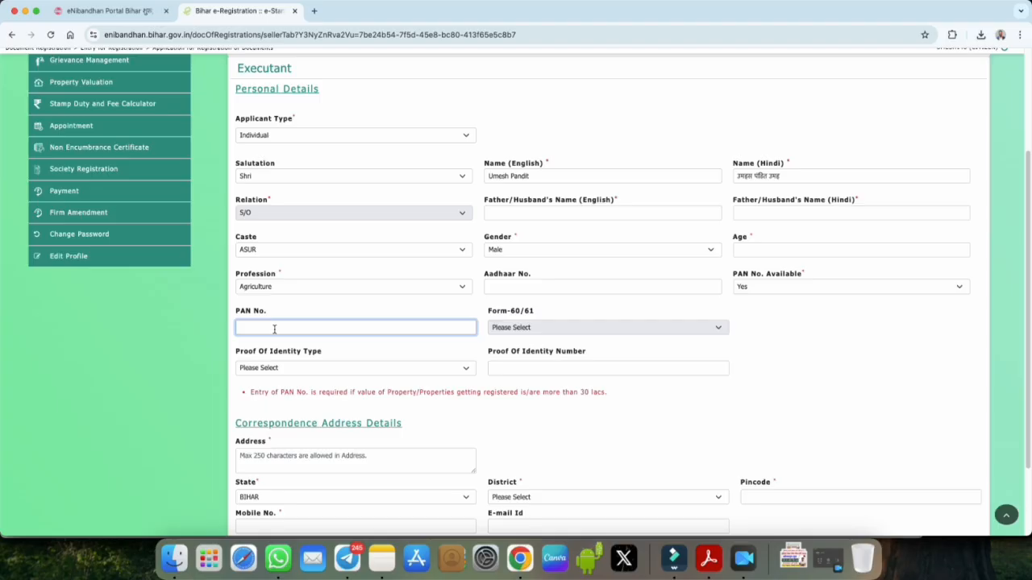
left_click(750, 291)
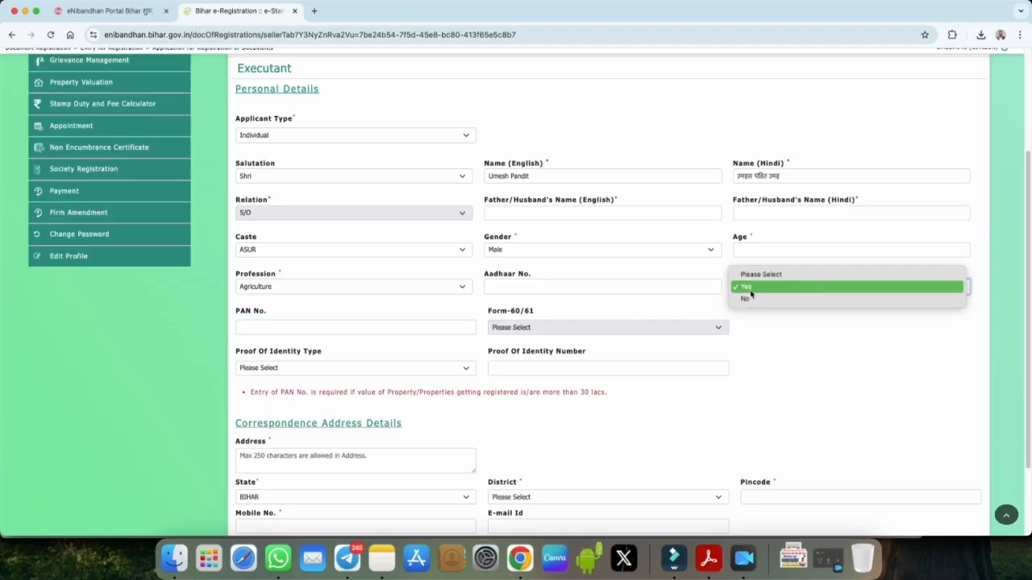
left_click(750, 300)
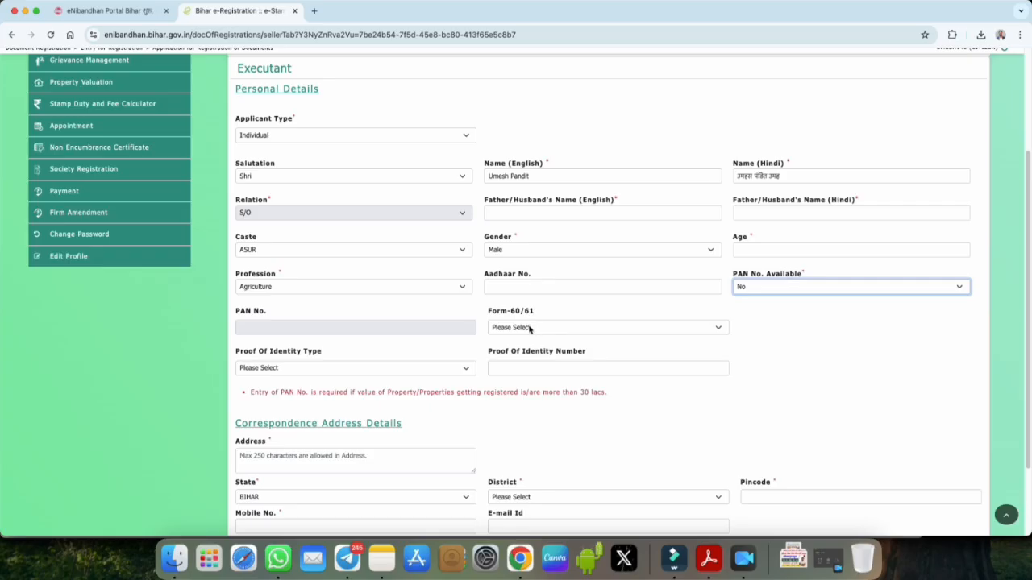
left_click(530, 327)
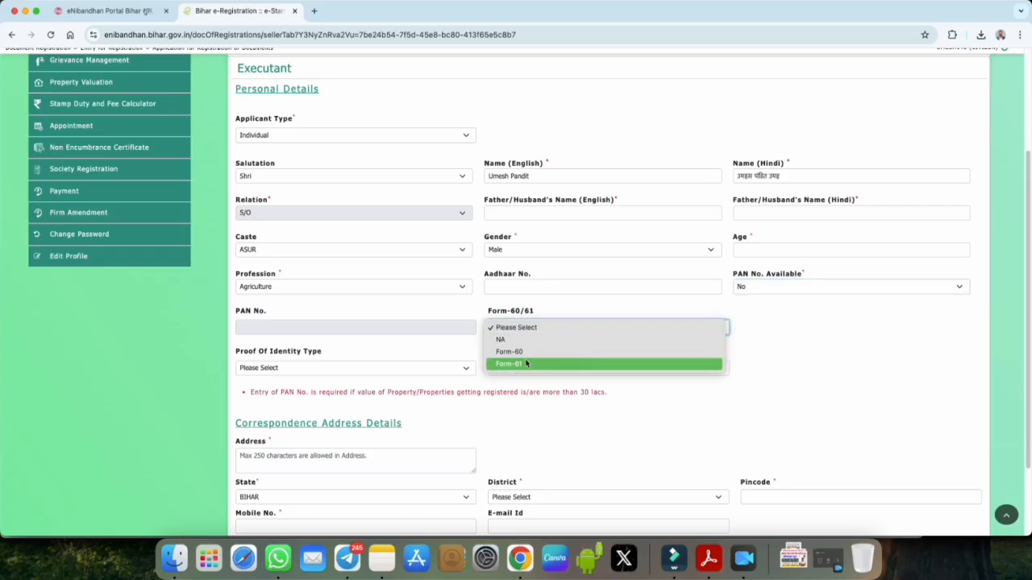
left_click(746, 288)
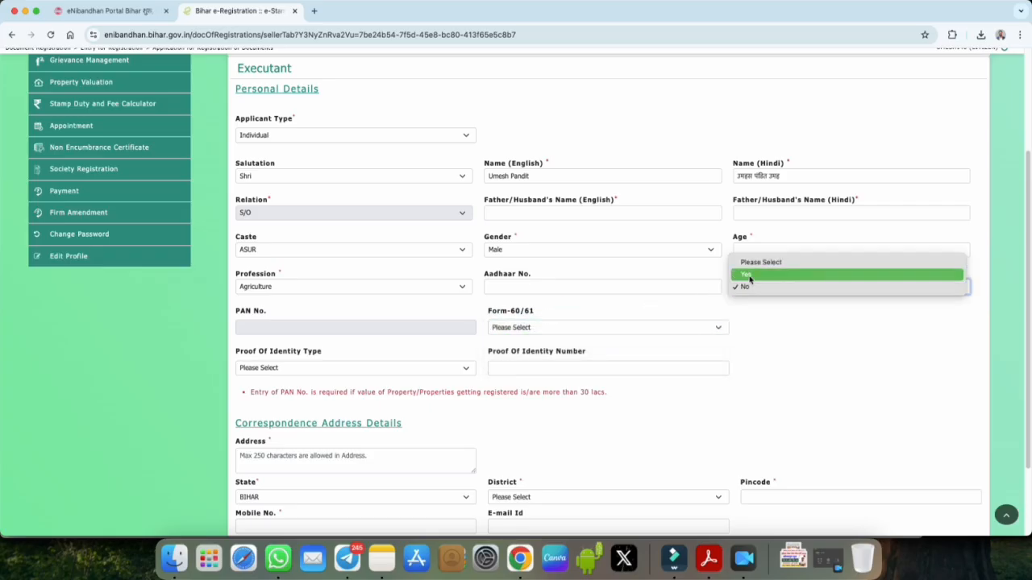
left_click(749, 276)
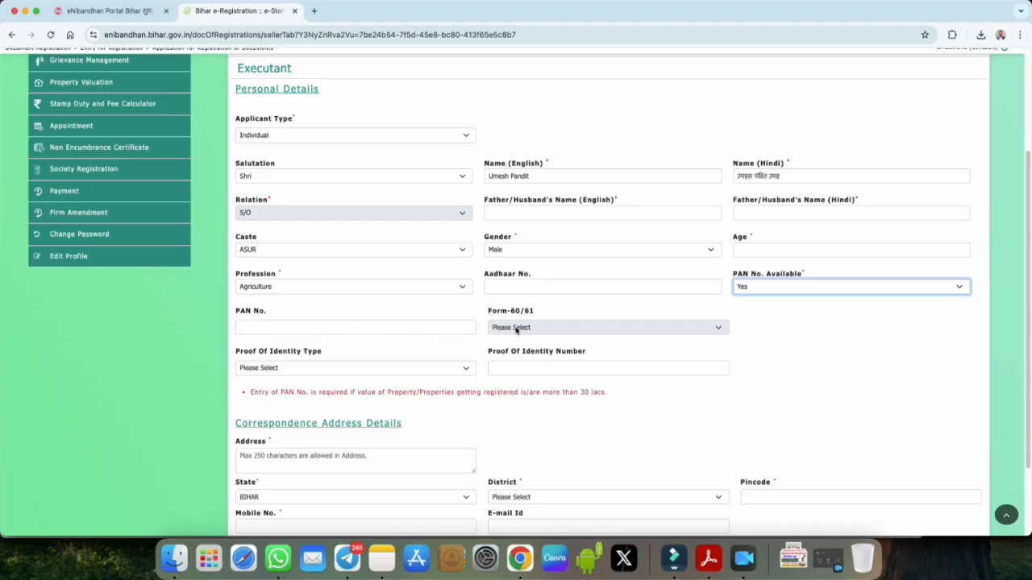
Step: Select Voter ID as Proof Of Identity Type, replacing an initial choice of Other
scroll(551, 343, "down", 1)
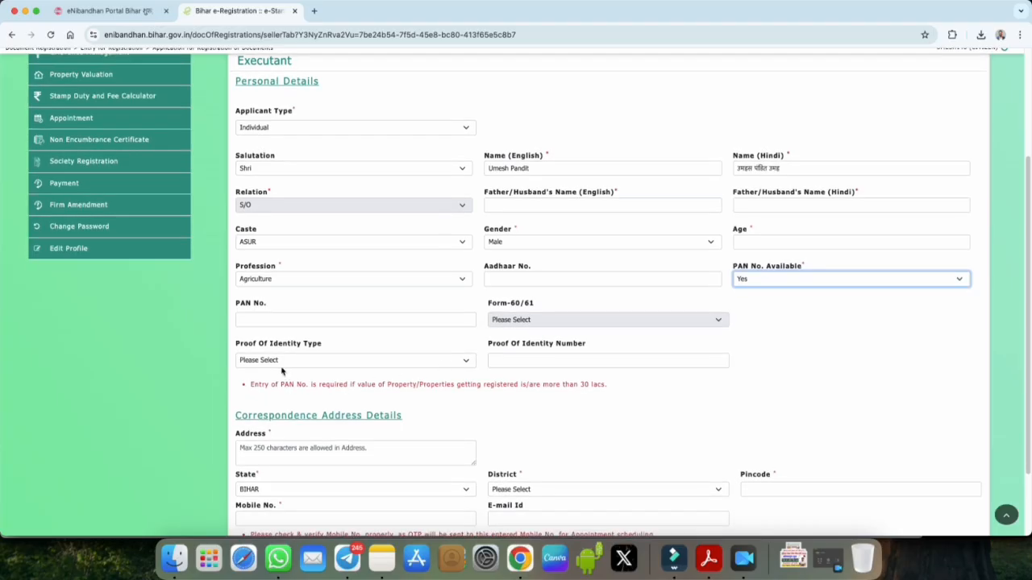
left_click_drag(271, 342, 322, 358)
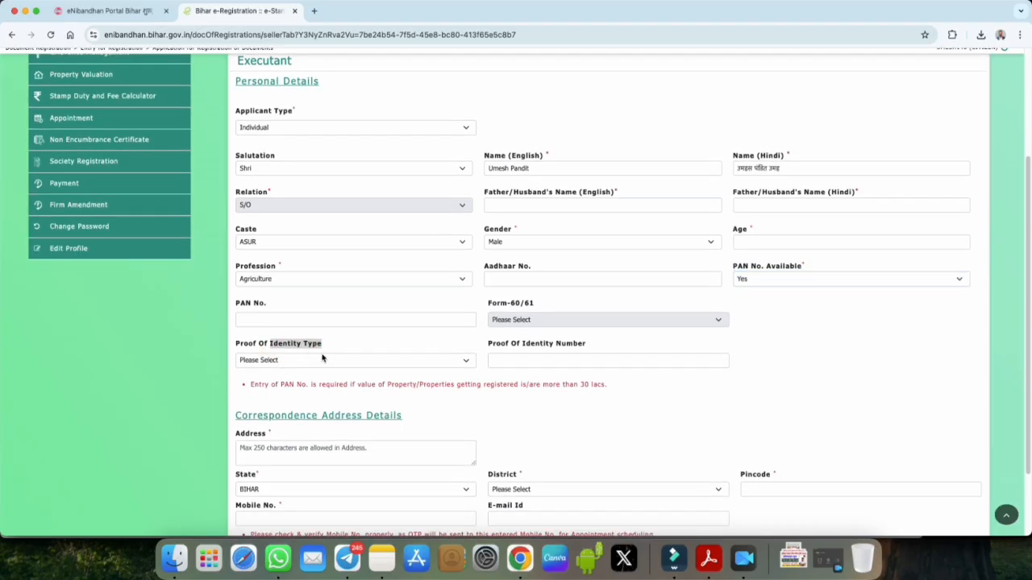
left_click(323, 359)
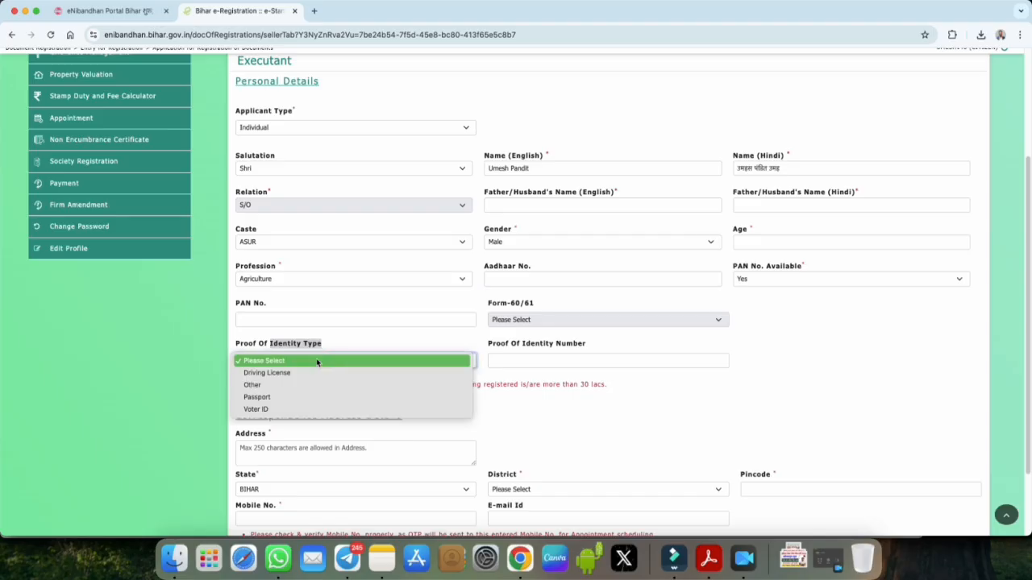
left_click(270, 386)
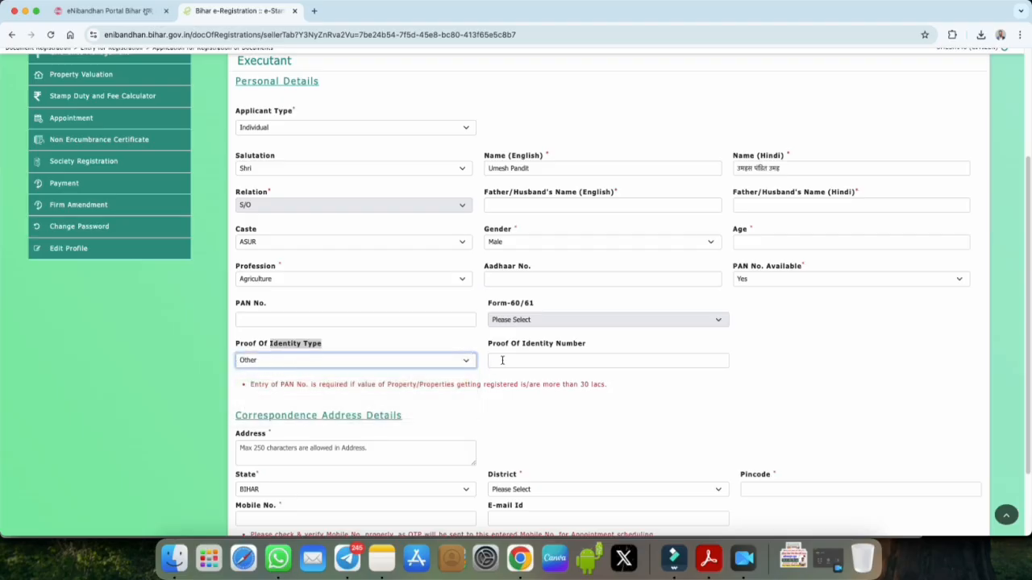
left_click_drag(490, 343, 580, 343)
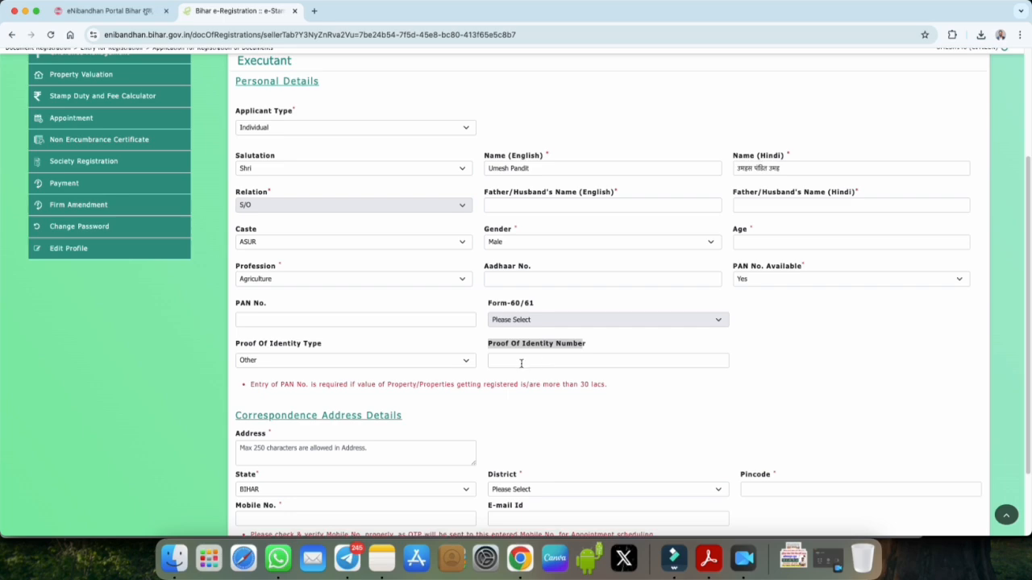
left_click(356, 363)
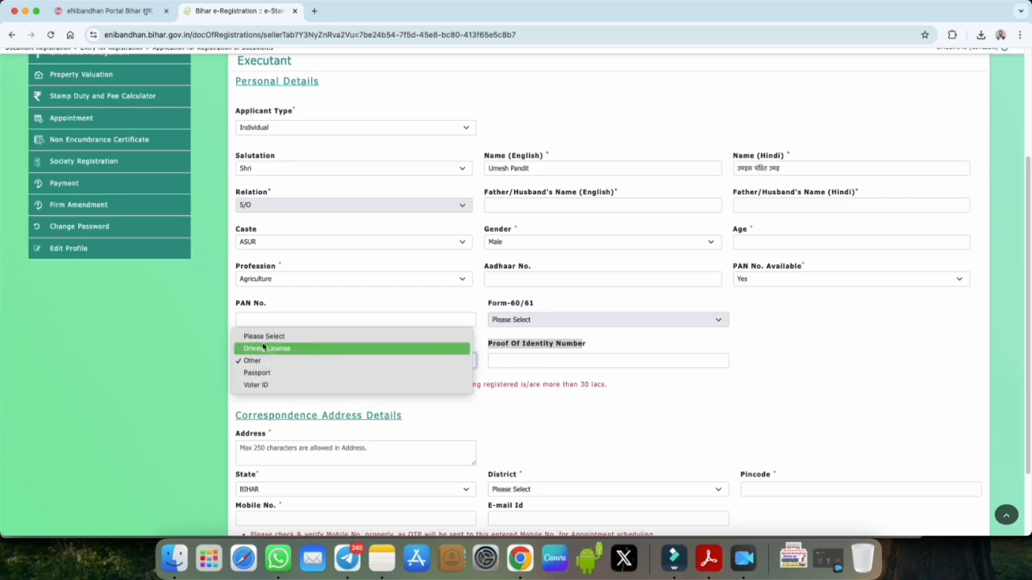
left_click(257, 386)
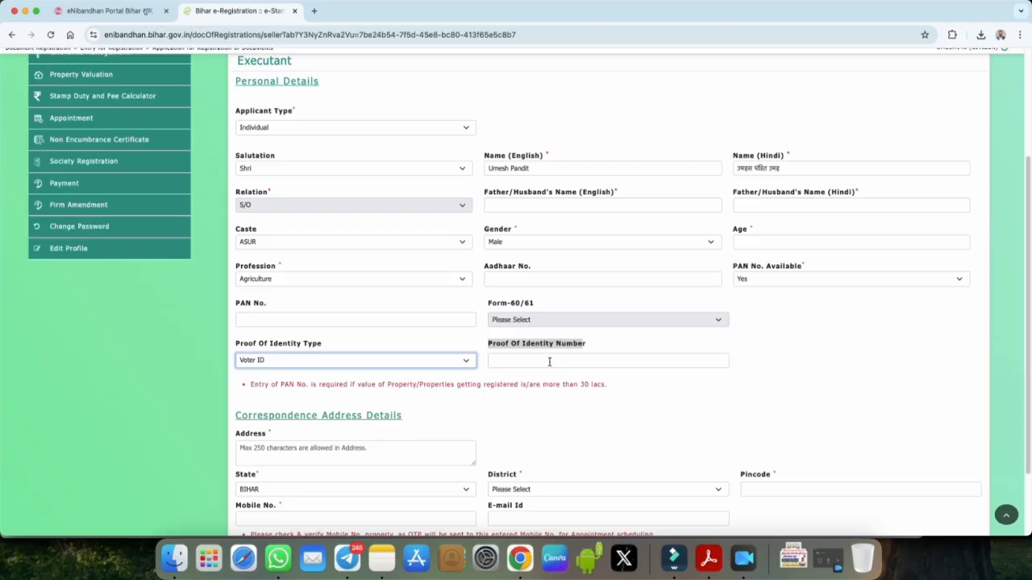
scroll(540, 359, "down", 3)
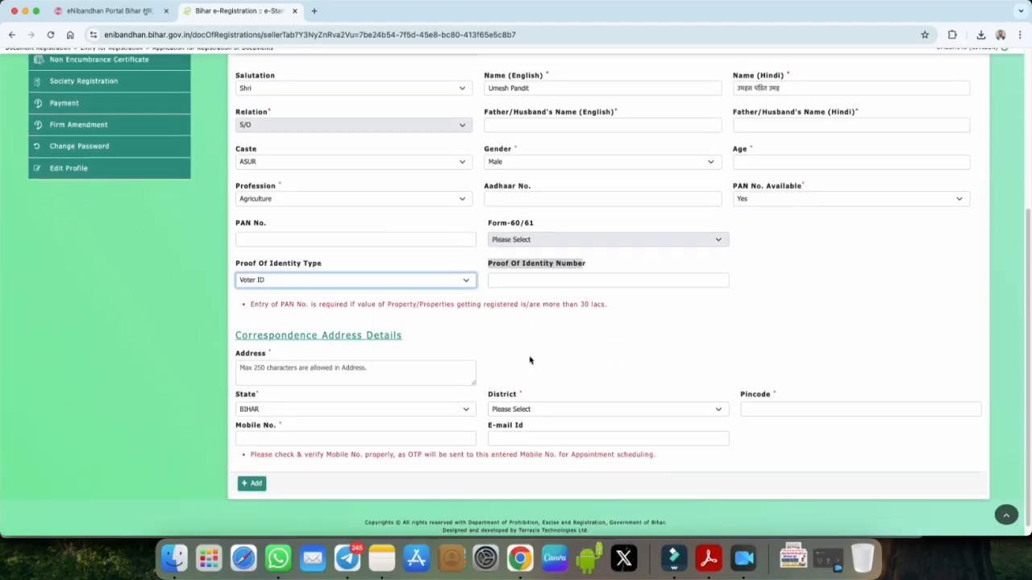
scroll(530, 360, "down", 1)
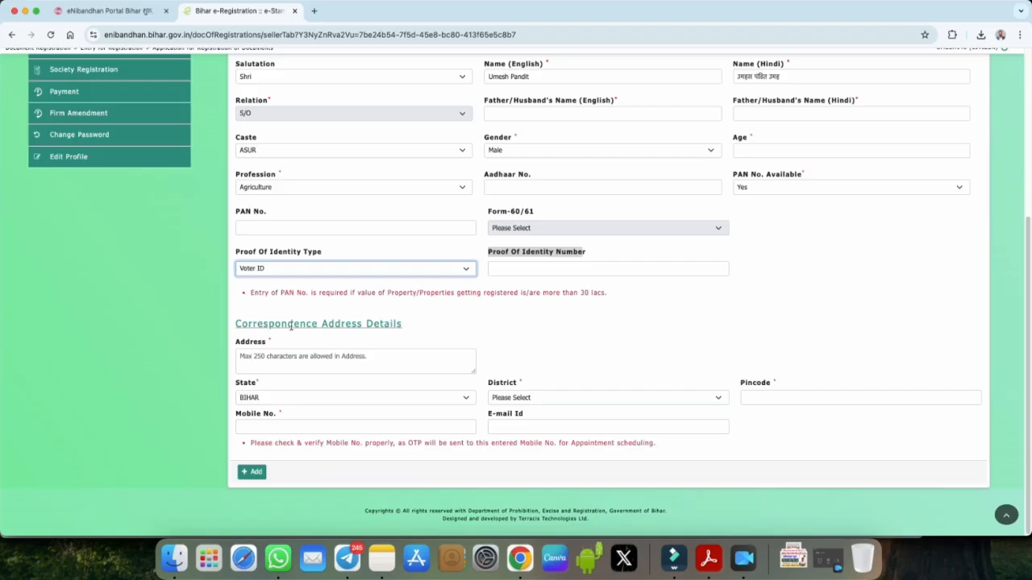
left_click_drag(238, 324, 368, 324)
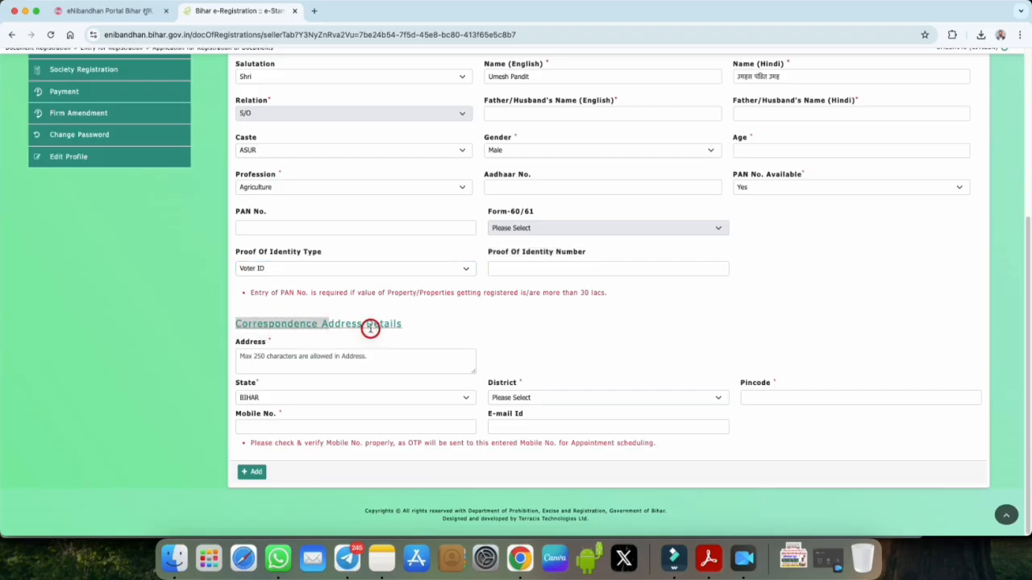
Step: Enter the executant's correspondence address, keeping state BIHAR and choosing district Gopalganj
left_click(421, 324)
left_click(301, 359)
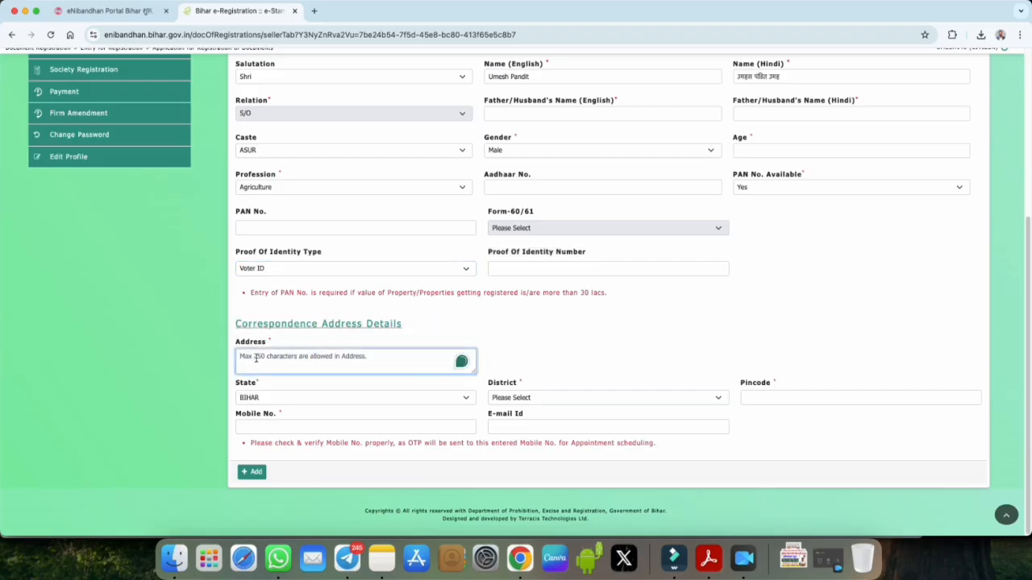
left_click(256, 358)
left_click(259, 399)
left_click(259, 399)
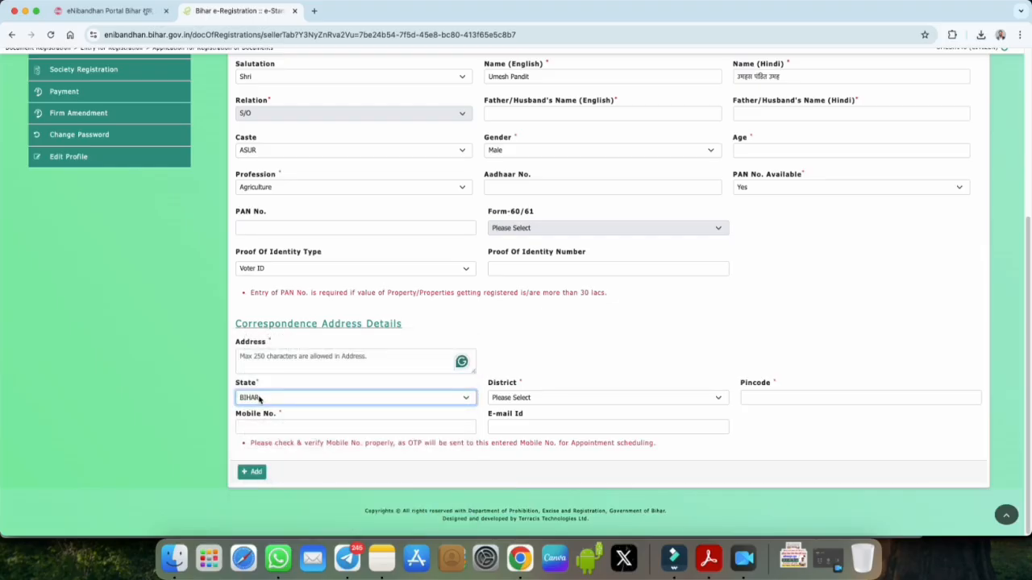
left_click(506, 401)
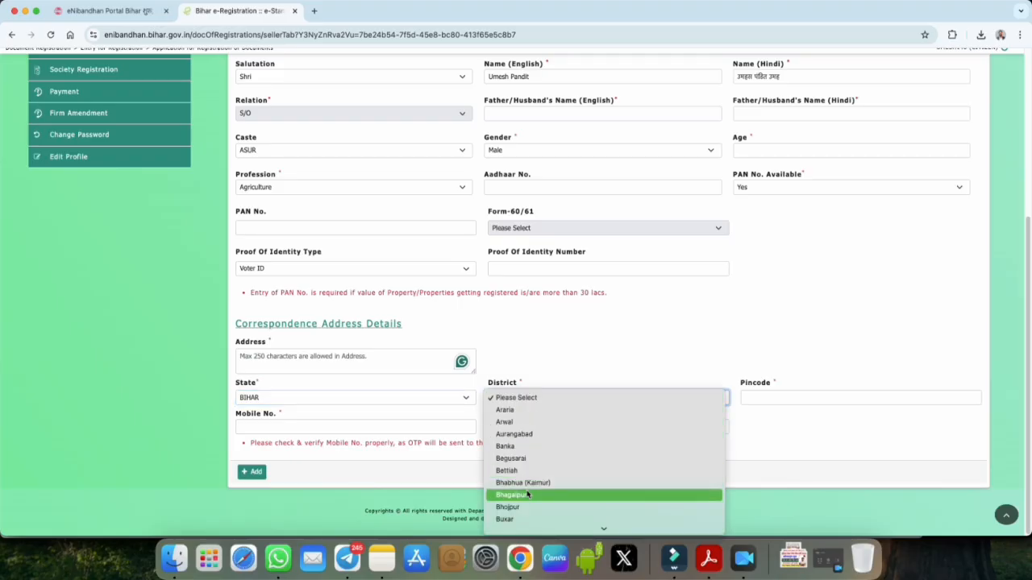
scroll(526, 493, "down", 2)
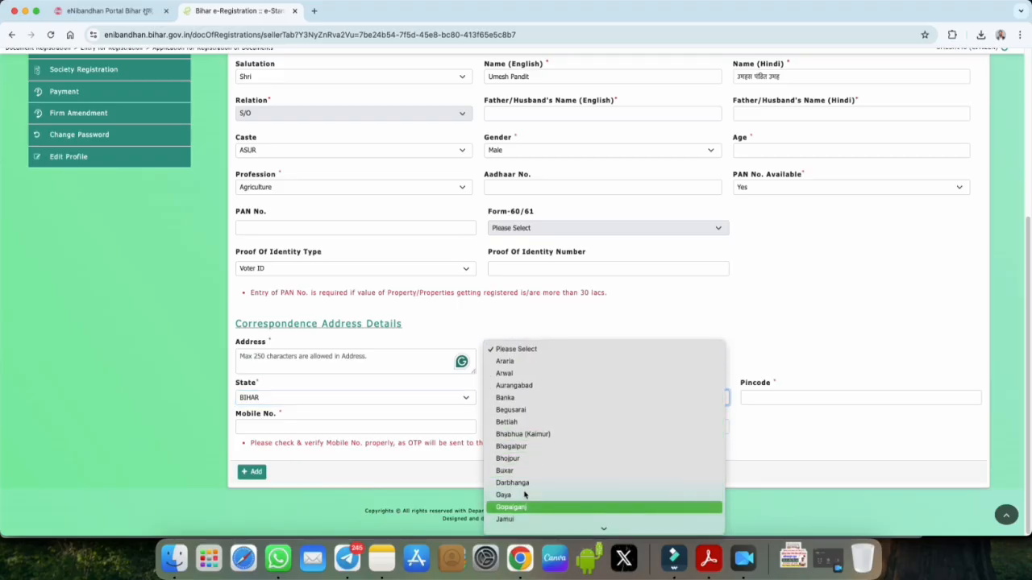
left_click(525, 506)
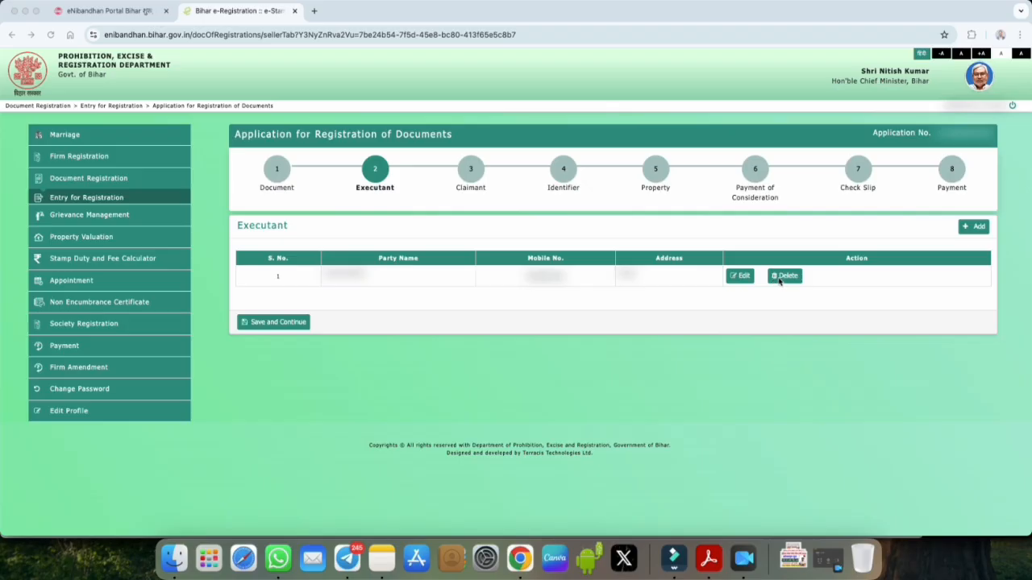
Step: Save the executant, then start the claimant as an Individual with salutation Shri and fill the name fields
left_click(279, 324)
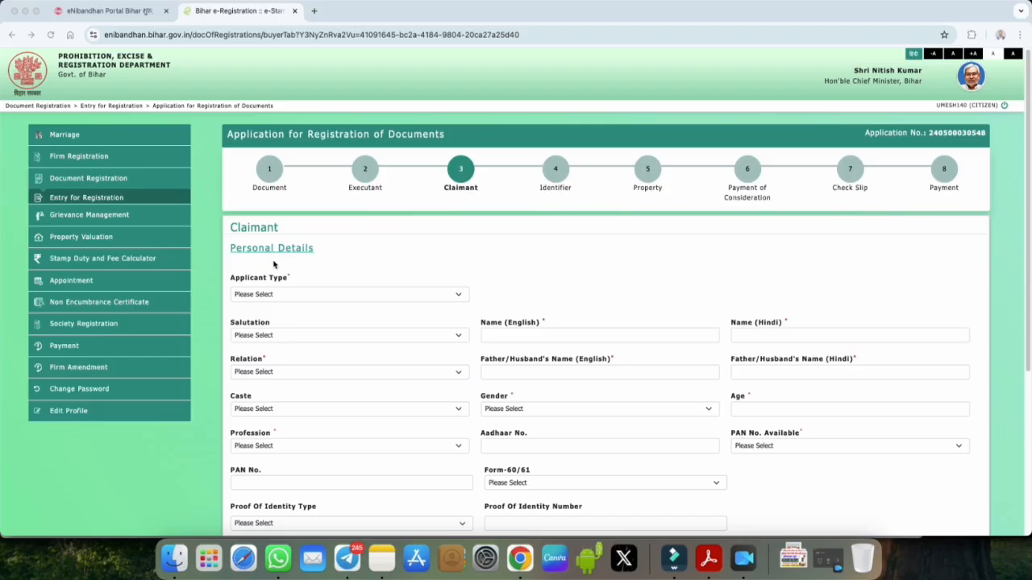
left_click(274, 297)
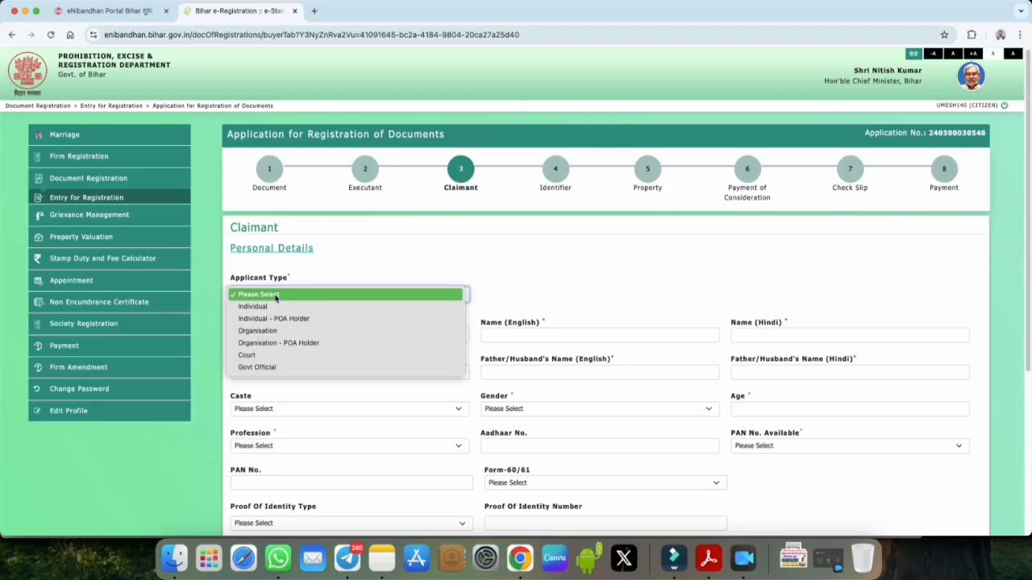
left_click(275, 308)
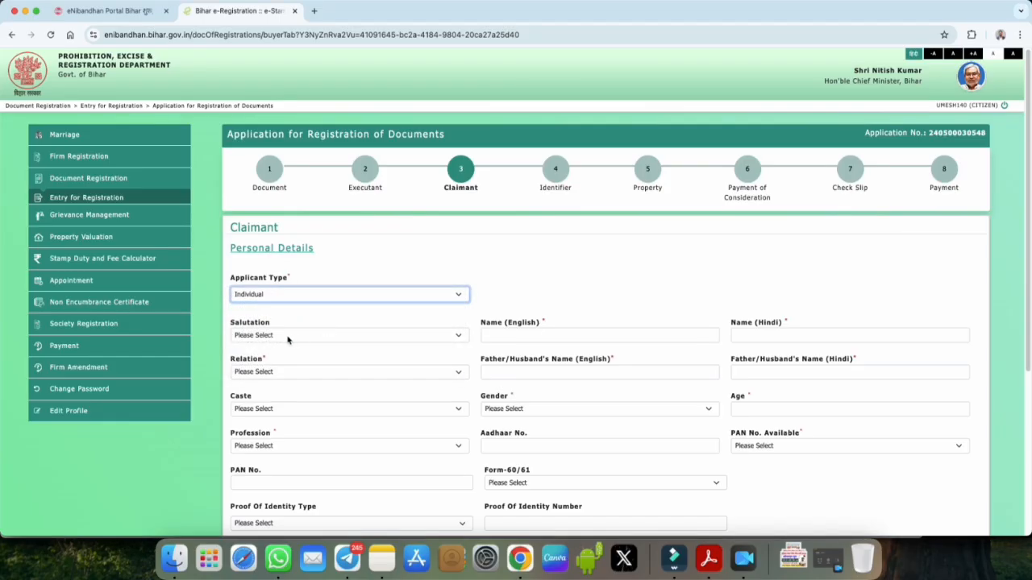
left_click(292, 337)
left_click(282, 348)
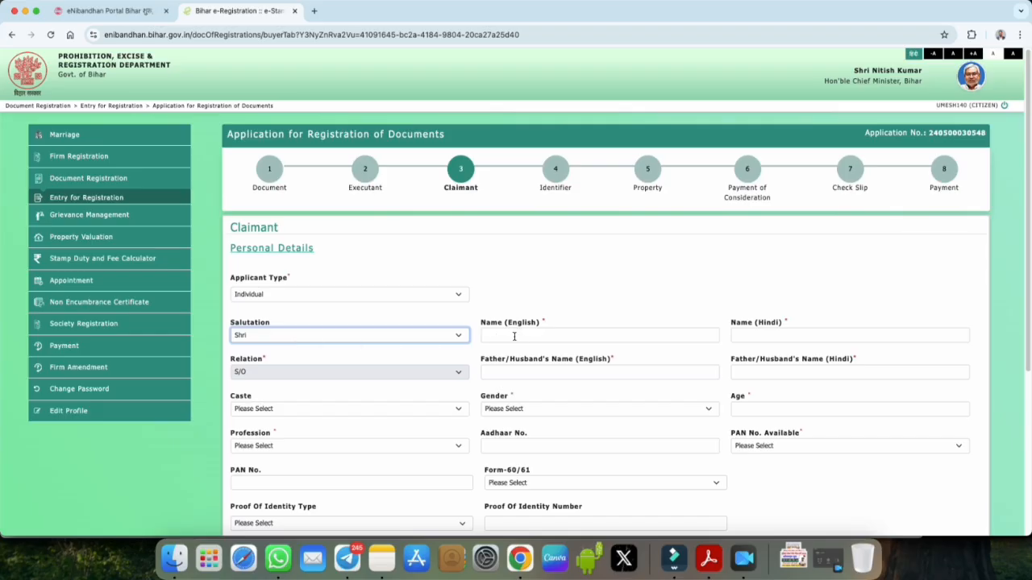
scroll(513, 337, "down", 2)
left_click(509, 301)
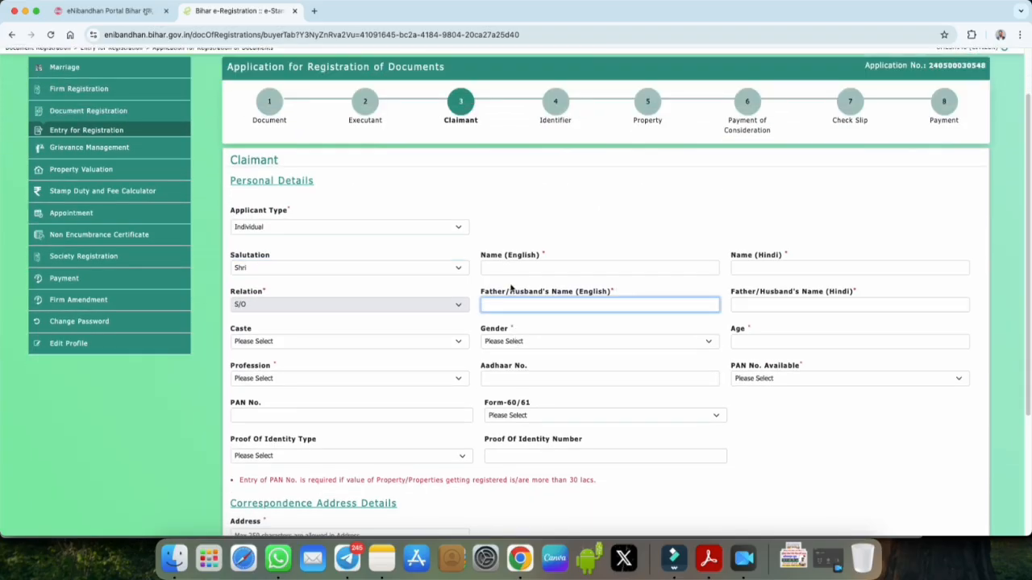
left_click(545, 257)
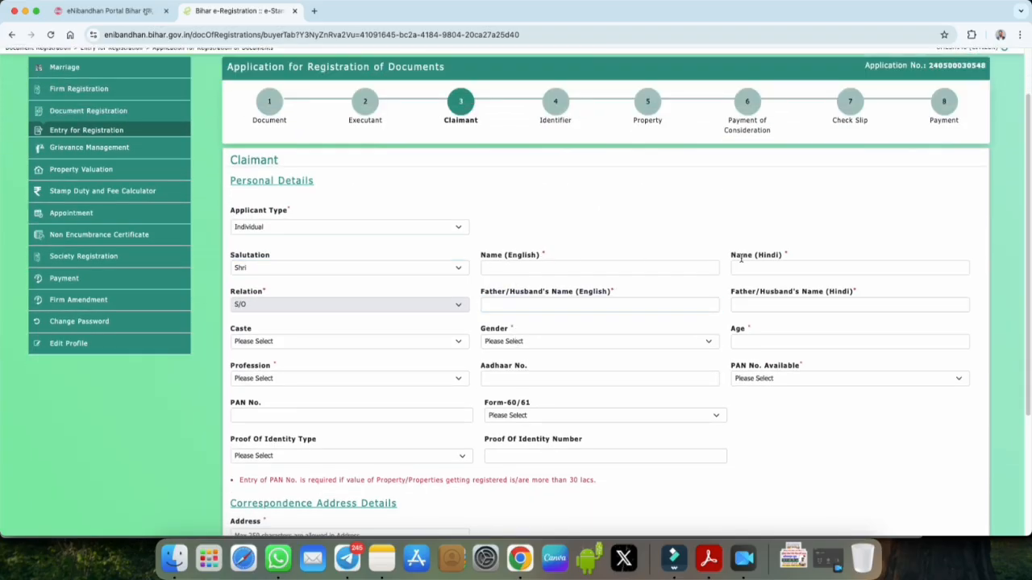
scroll(591, 270, "down", 1)
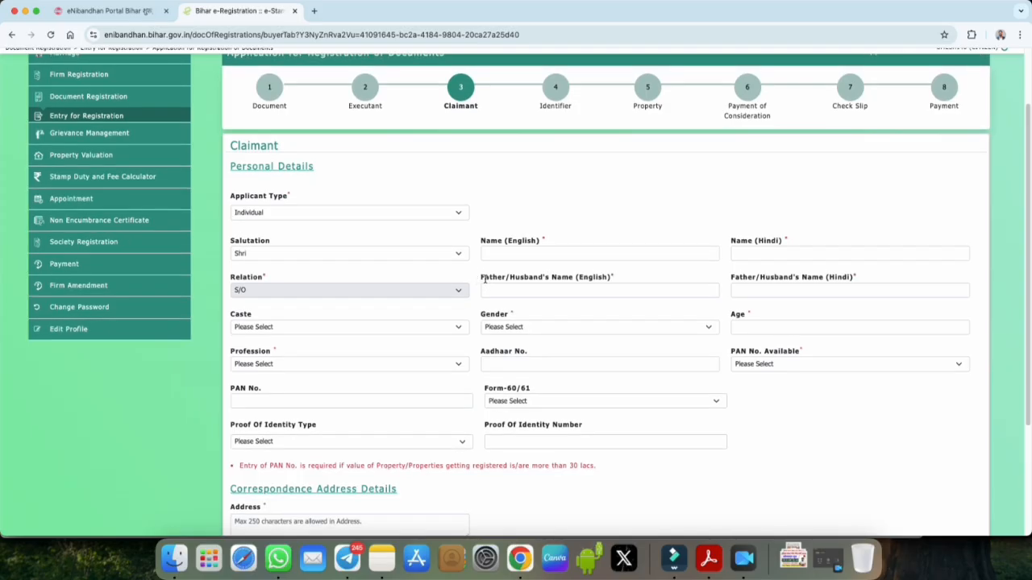
left_click(483, 278)
left_click_drag(484, 279, 575, 295)
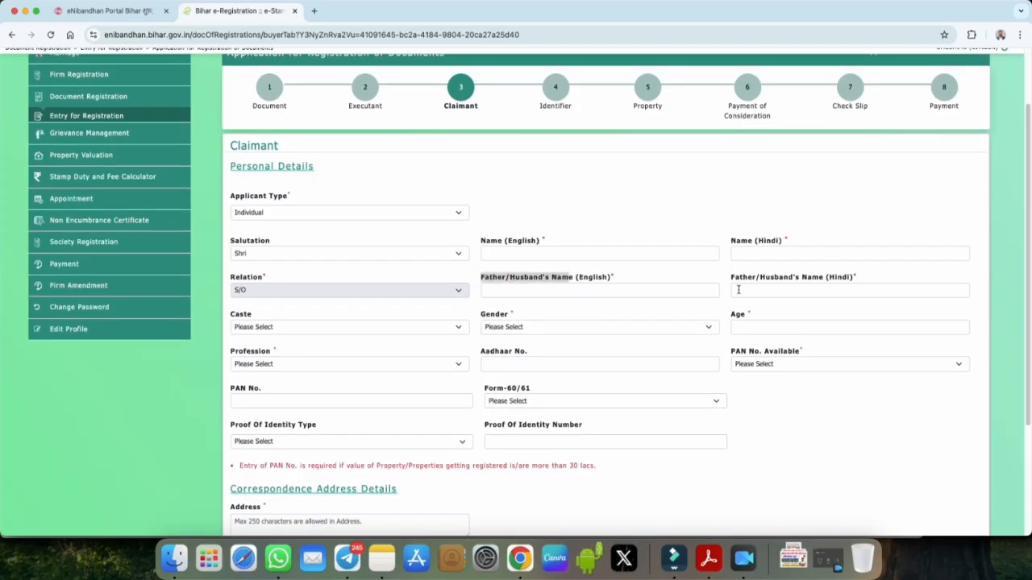
scroll(597, 320, "down", 2)
Step: Set the claimant's caste to AGARIYA, gender Male, enter the age, and choose profession Agriculture
left_click(275, 314)
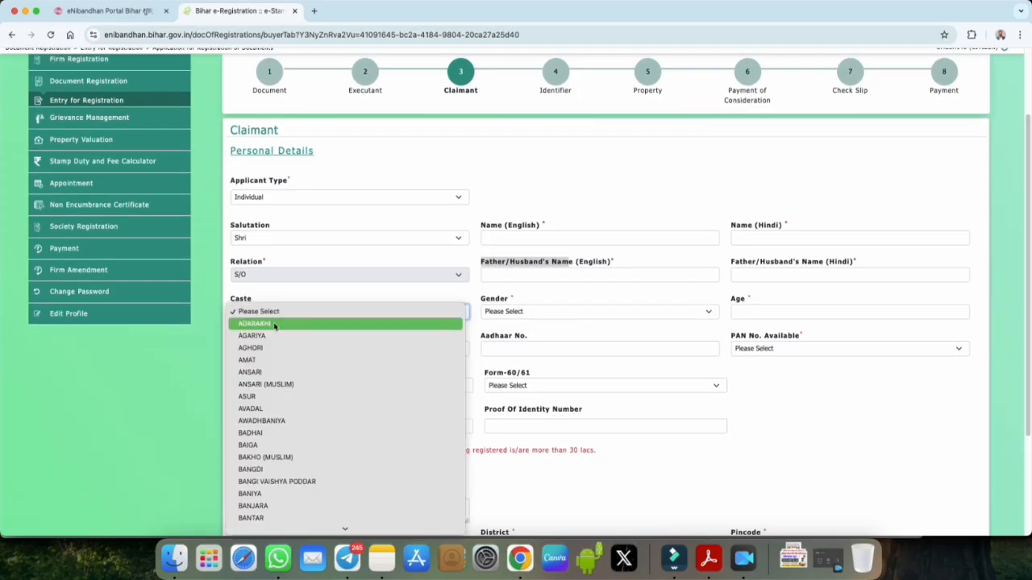
left_click(258, 336)
left_click(498, 313)
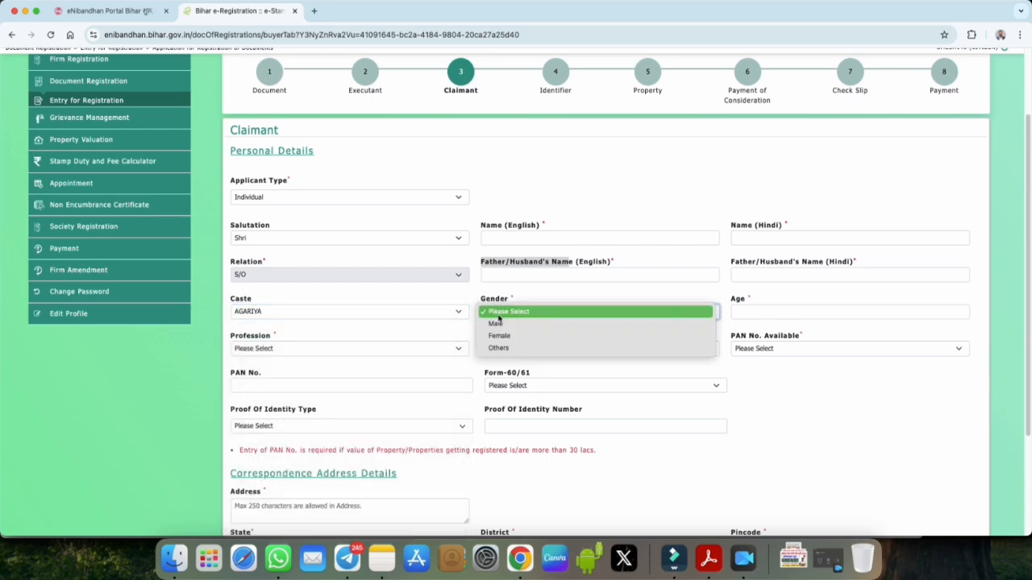
left_click(657, 324)
left_click(746, 312)
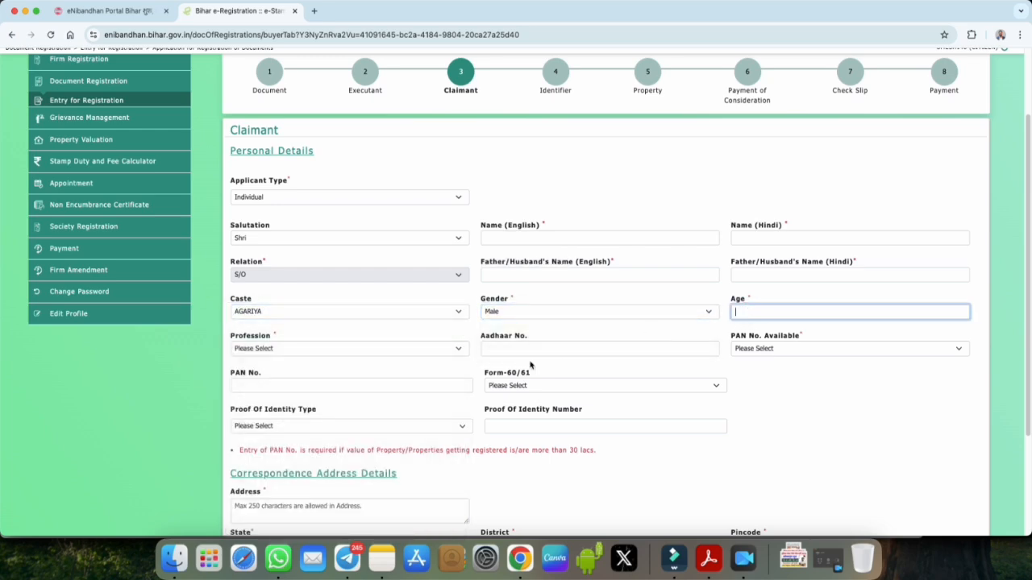
scroll(532, 366, "down", 1)
left_click(268, 324)
left_click(264, 336)
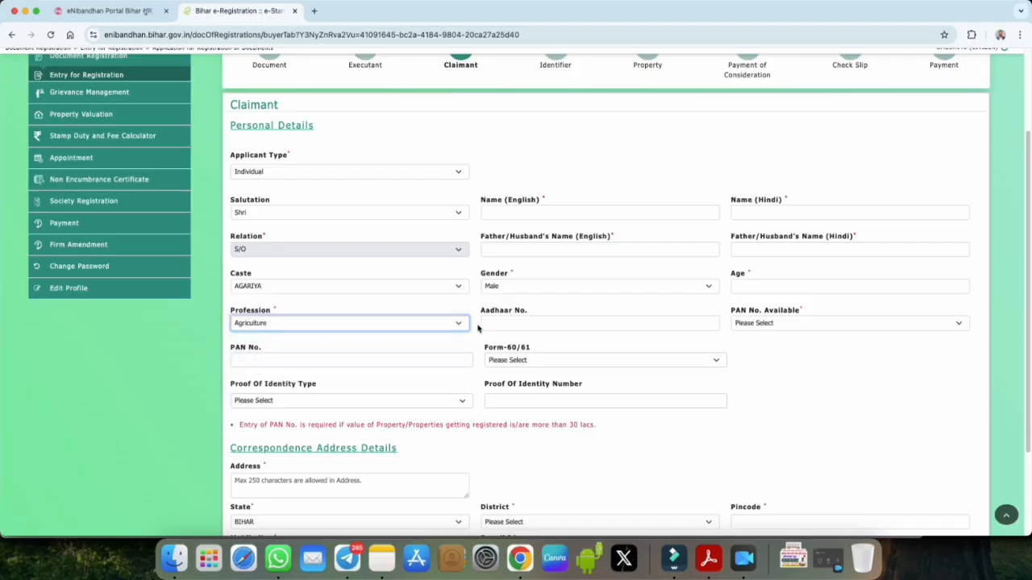
Step: Mark the claimant's PAN No. as available (Yes) and choose Passport as identity proof
left_click_drag(482, 312, 528, 319)
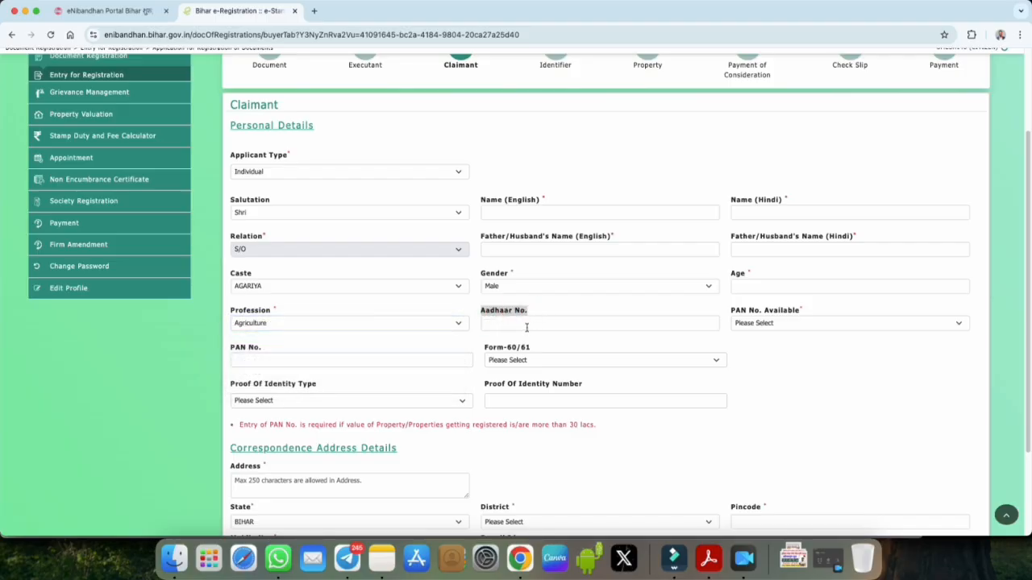
left_click(763, 324)
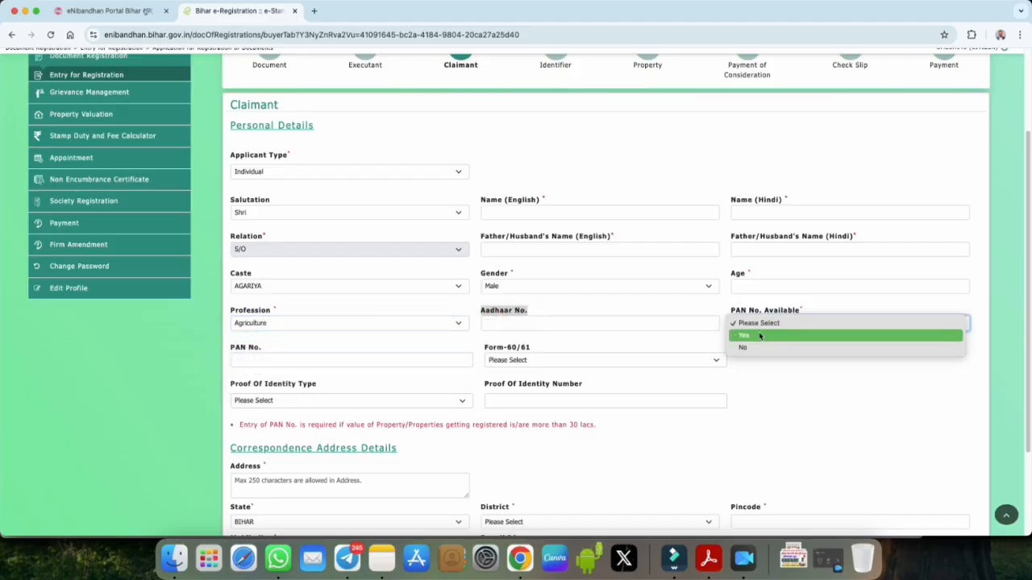
left_click(759, 336)
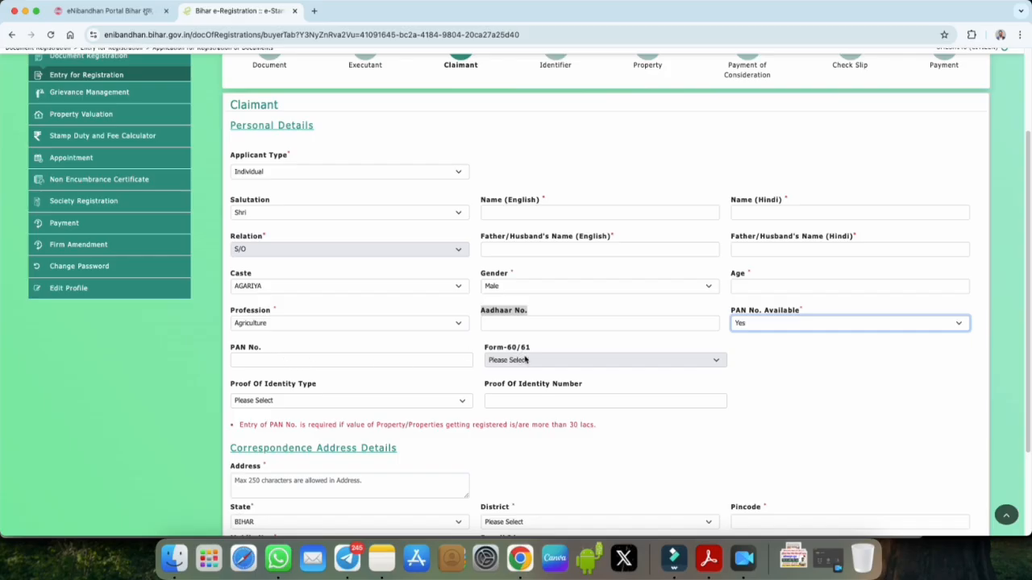
scroll(564, 363, "down", 2)
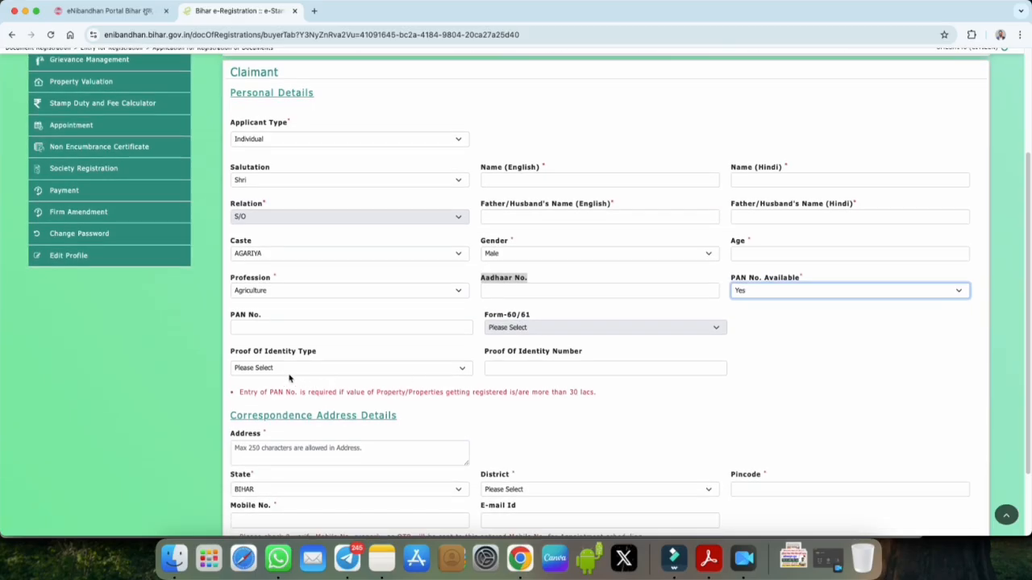
left_click(290, 373)
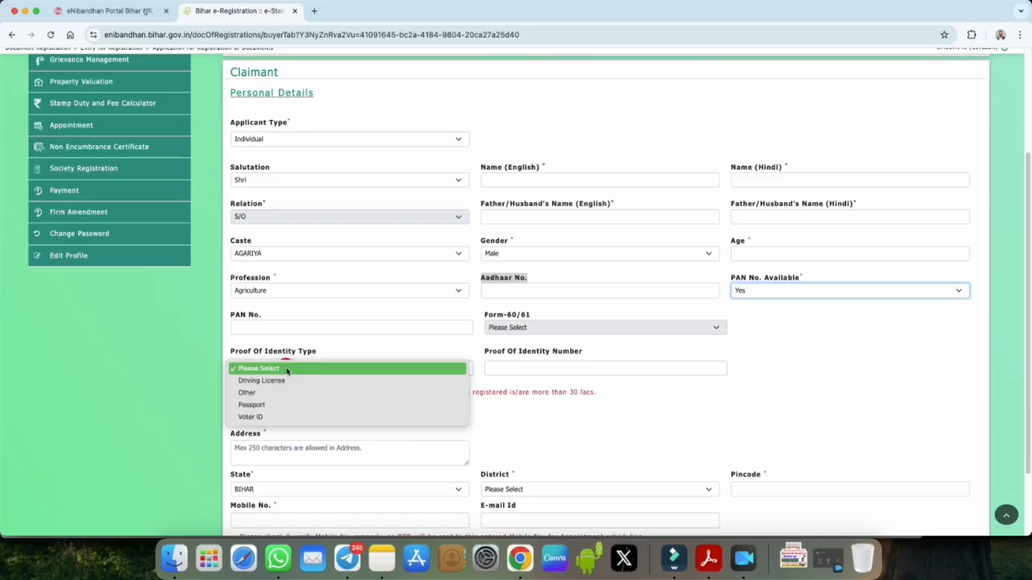
left_click(271, 406)
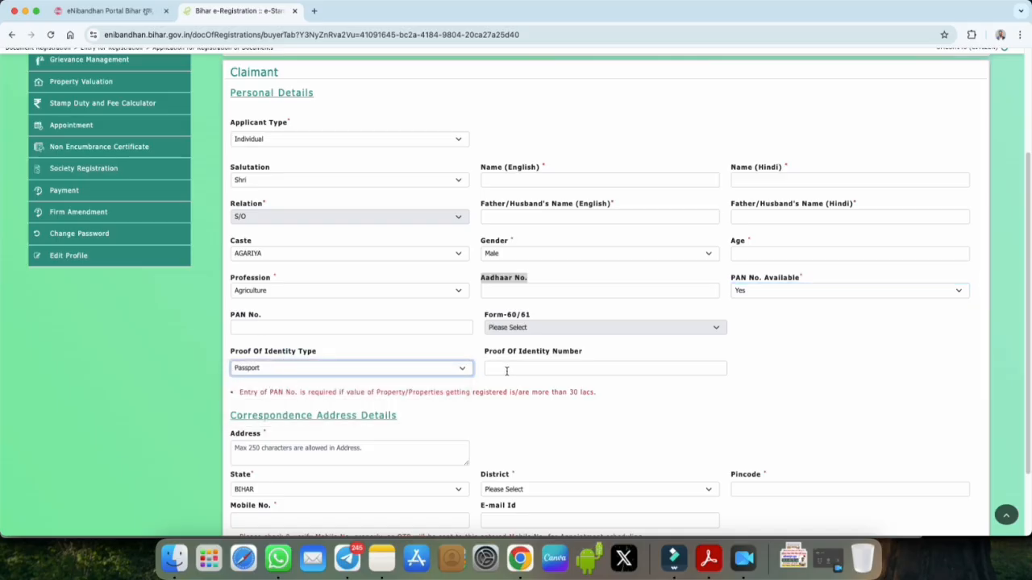
scroll(513, 370, "down", 5)
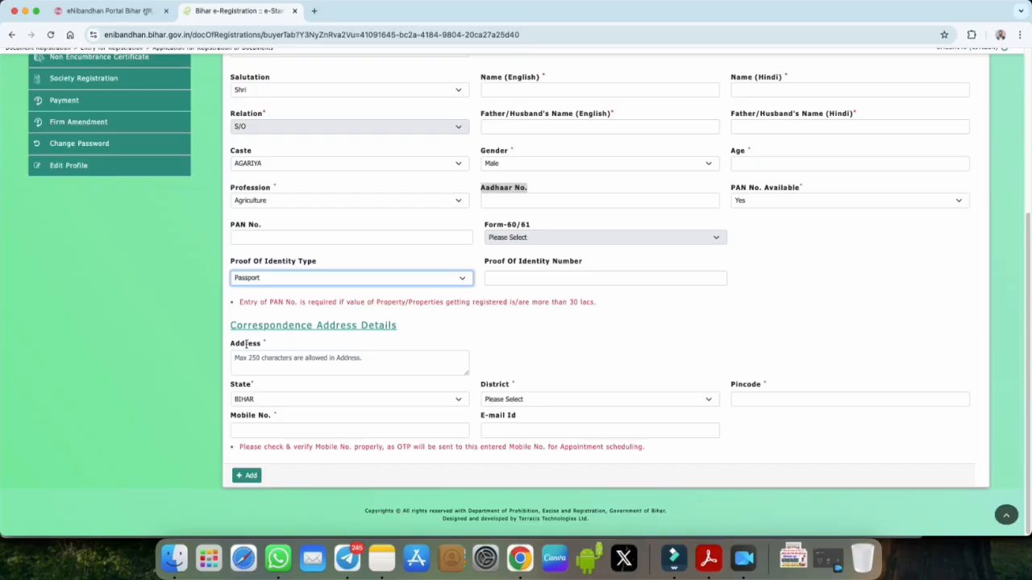
left_click(233, 345)
Step: Save the claimant entry and proceed to the Identifier Details form with Save and Continue
double_click(233, 345)
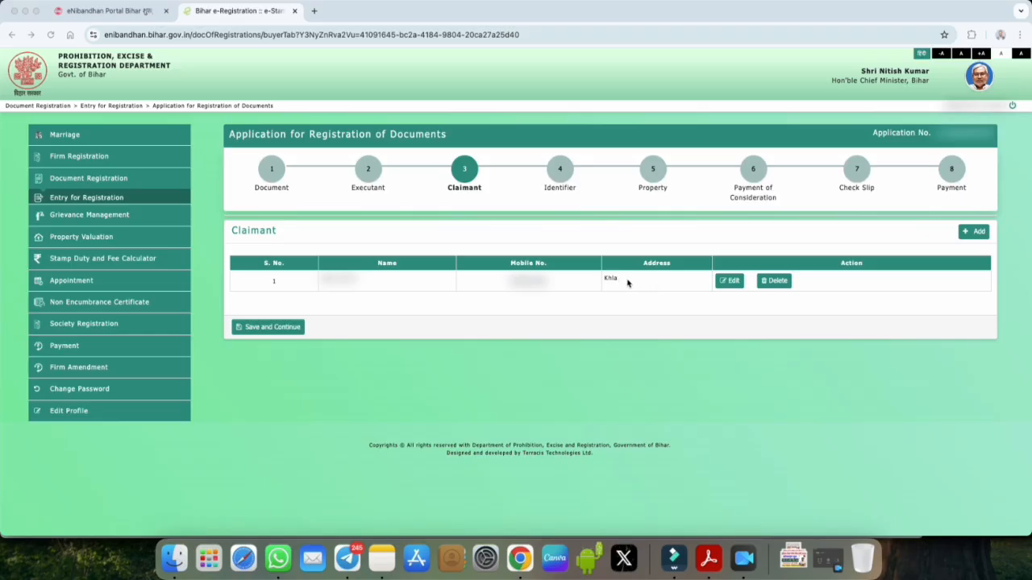
left_click(282, 330)
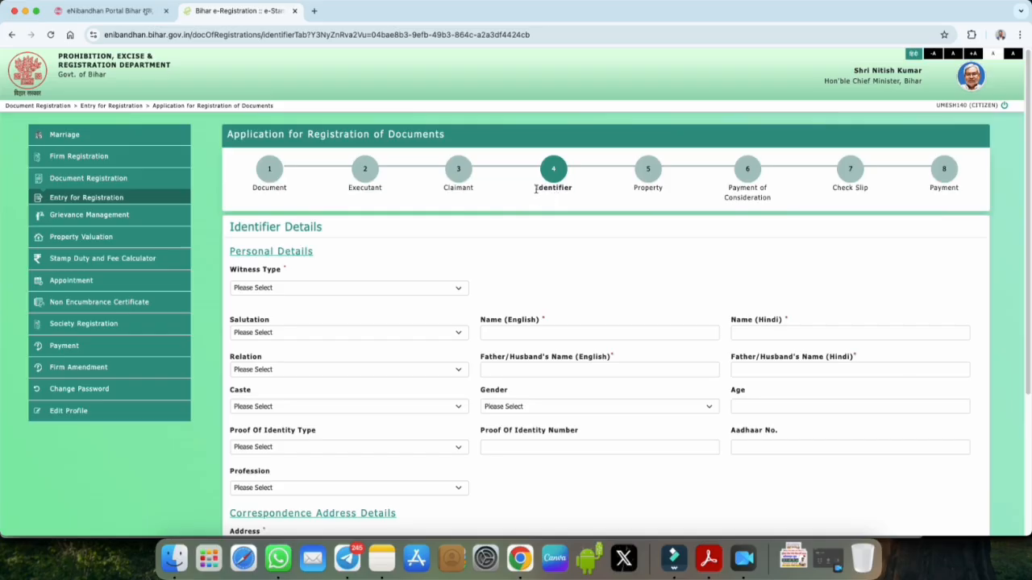
Step: Set the identifier's witness type to Identifying Witness and salutation to Shri
left_click_drag(535, 188, 572, 189)
scroll(540, 262, "down", 1)
left_click(374, 275)
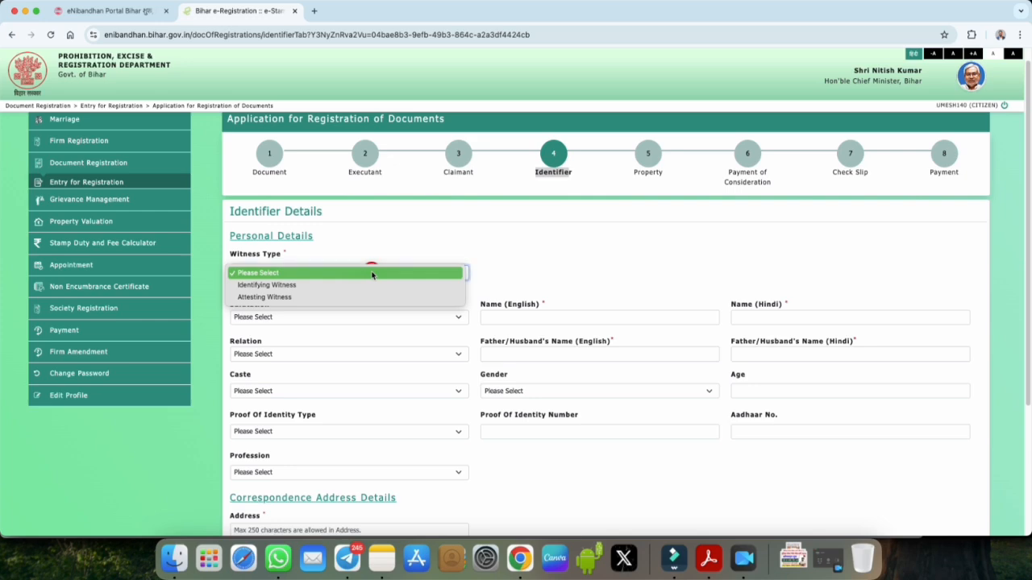
left_click(284, 288)
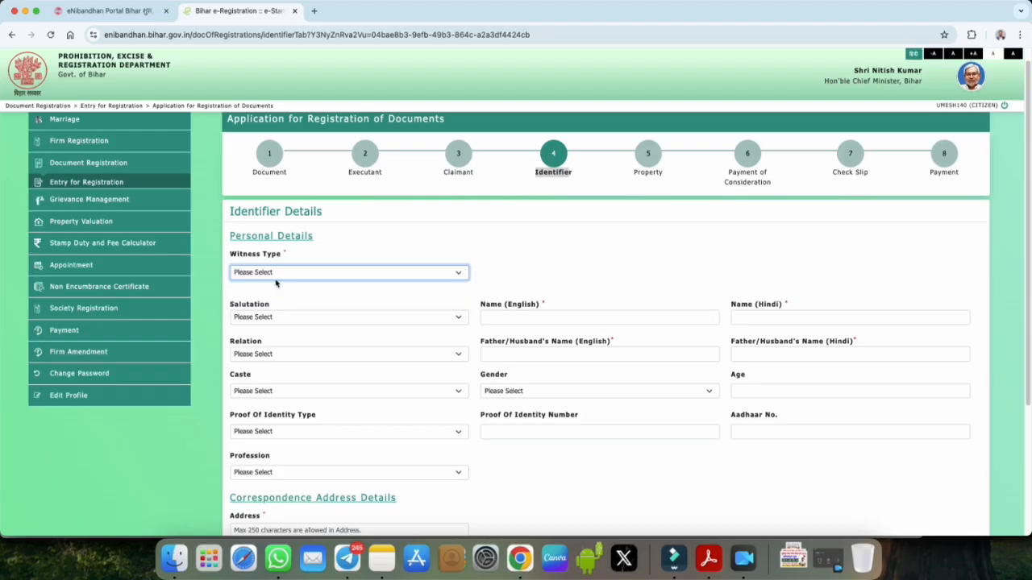
left_click(282, 274)
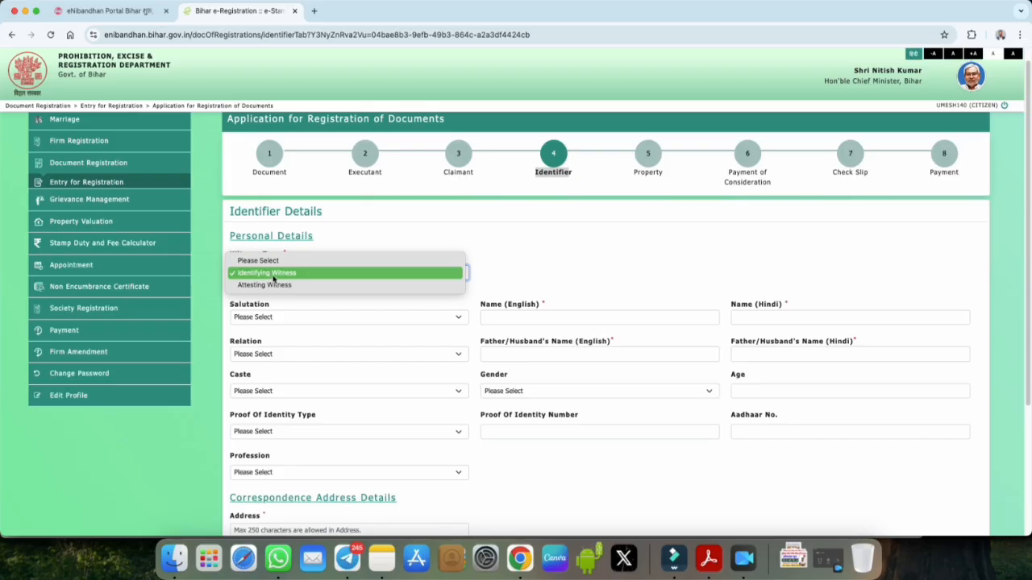
left_click(273, 279)
left_click(276, 279)
left_click(279, 275)
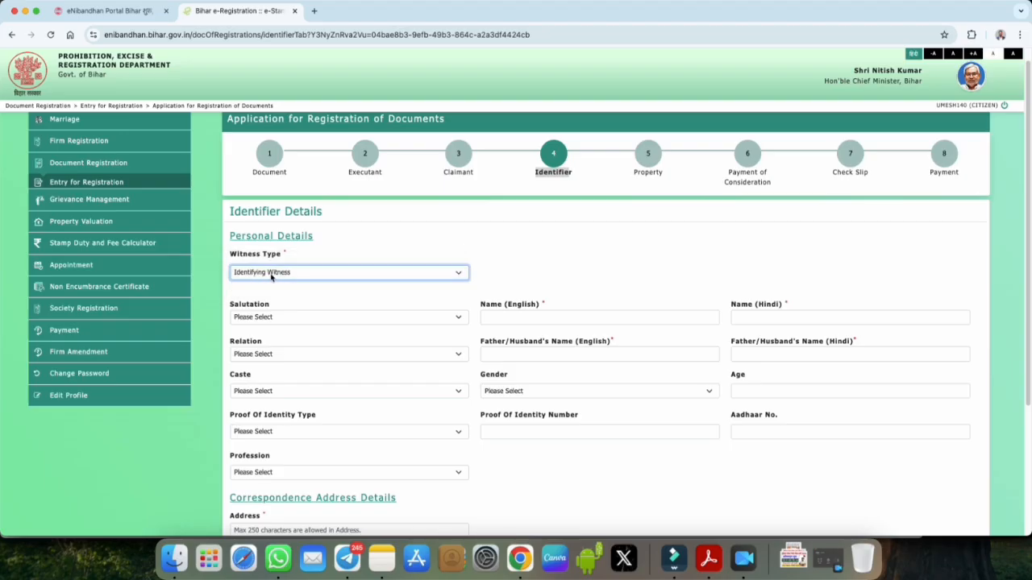
left_click(284, 317)
left_click(281, 329)
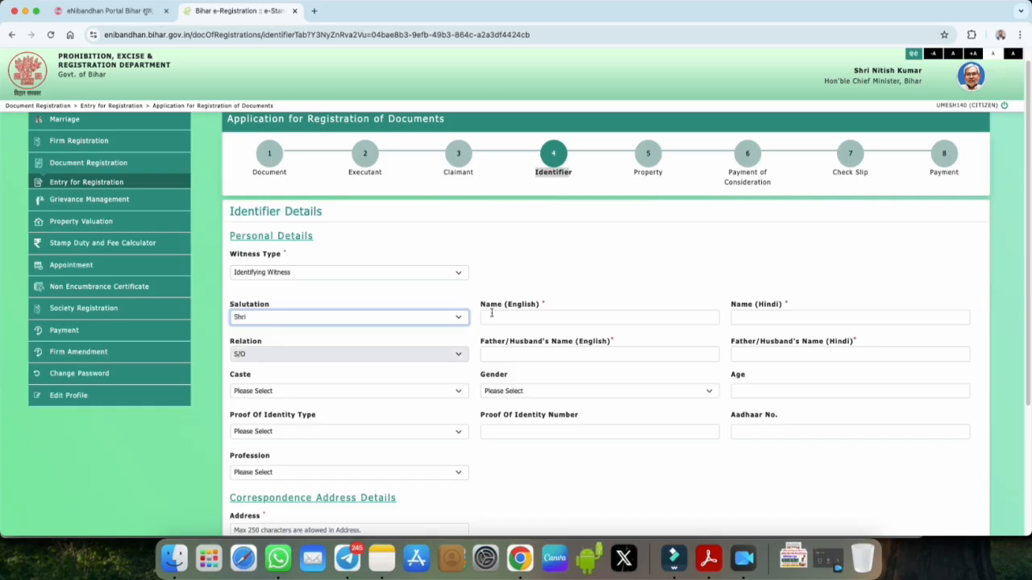
Step: Point out the English and Hindi name fields, then set caste AGARIYA, gender Male, and Voter ID proof
left_click_drag(482, 307, 549, 307)
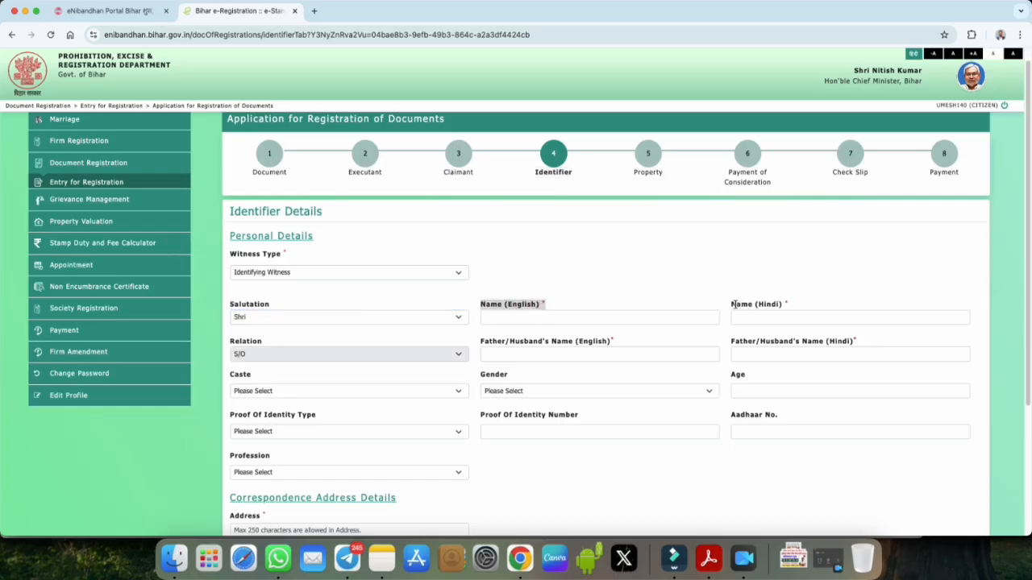
left_click_drag(732, 305, 779, 306)
scroll(616, 331, "down", 3)
left_click_drag(482, 266, 602, 267)
left_click_drag(735, 268, 856, 269)
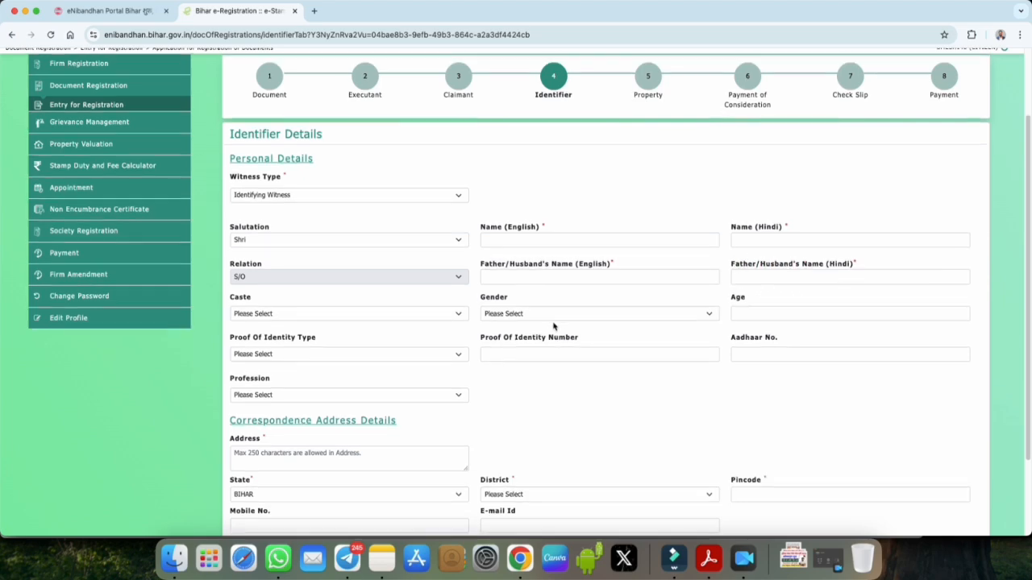
scroll(468, 328, "down", 1)
left_click(290, 294)
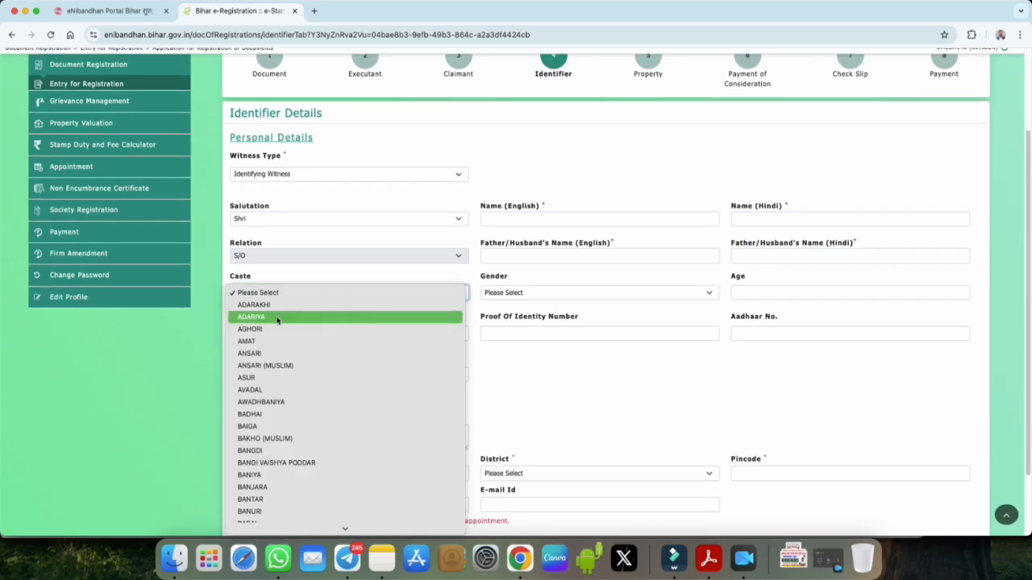
left_click(279, 320)
left_click(500, 295)
left_click(505, 304)
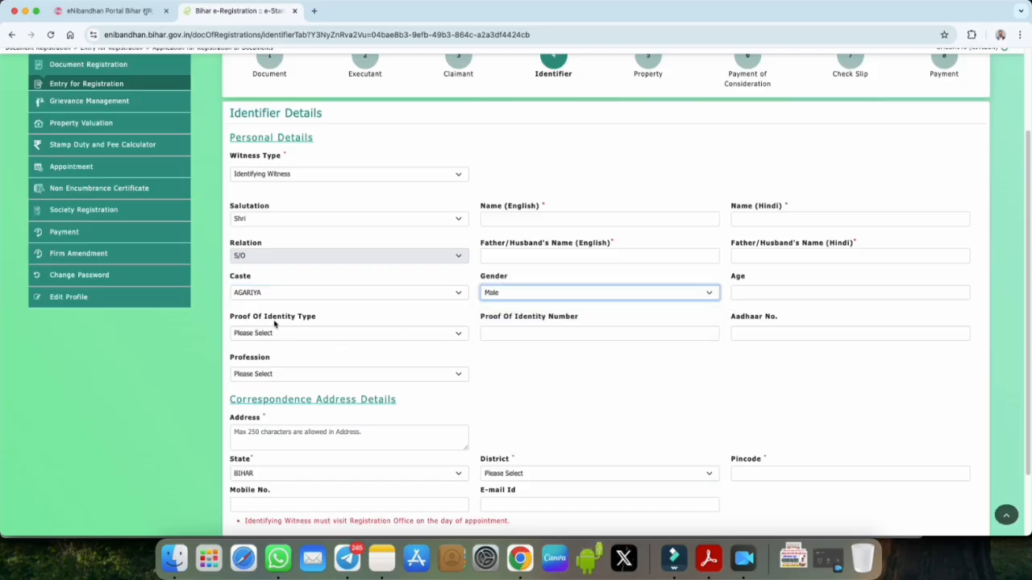
left_click(297, 332)
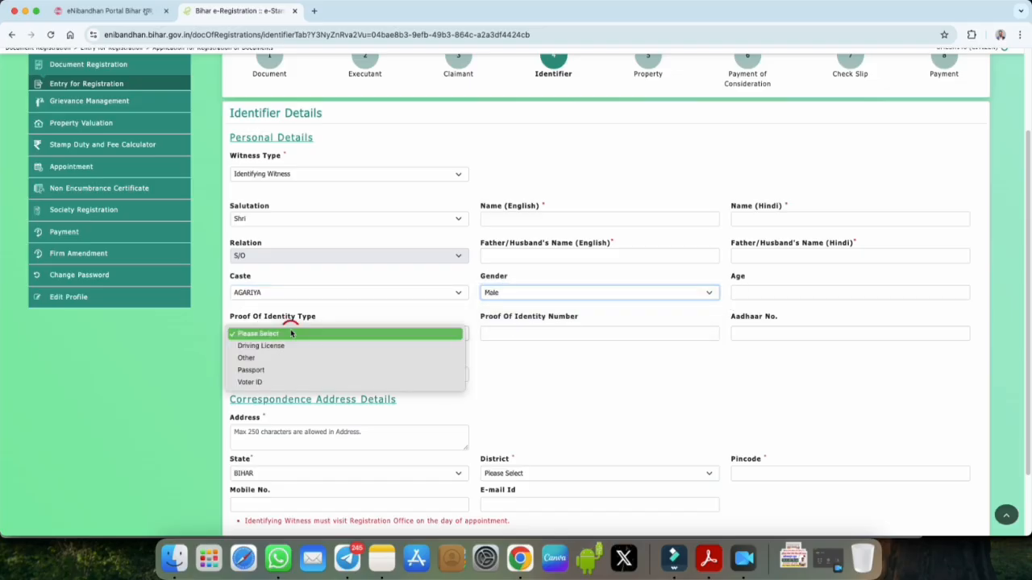
left_click(285, 385)
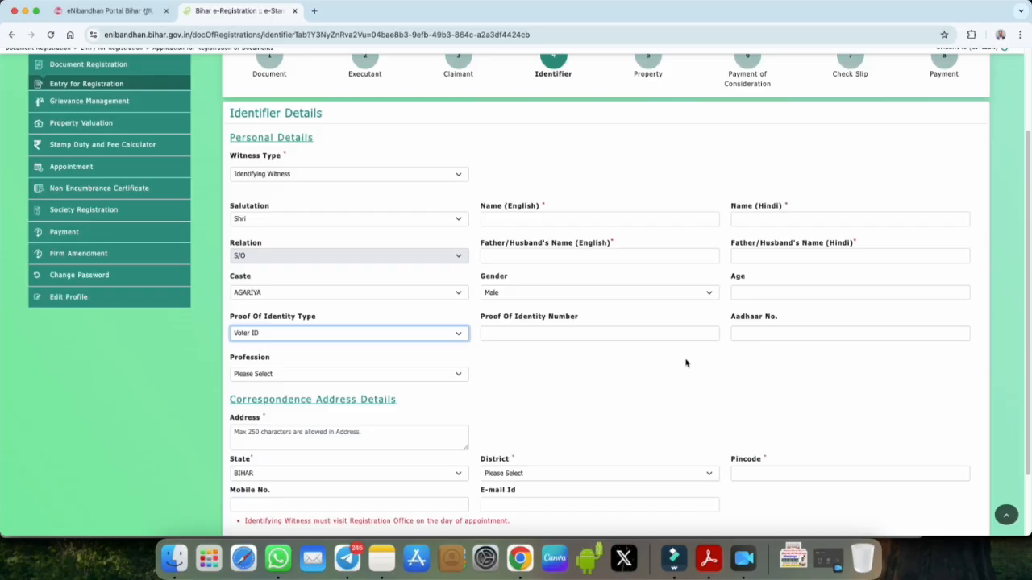
Step: Set the witness's profession to Agriculture, check the address district, and add the Identifying Witness
scroll(417, 366, "down", 1)
left_click(259, 326)
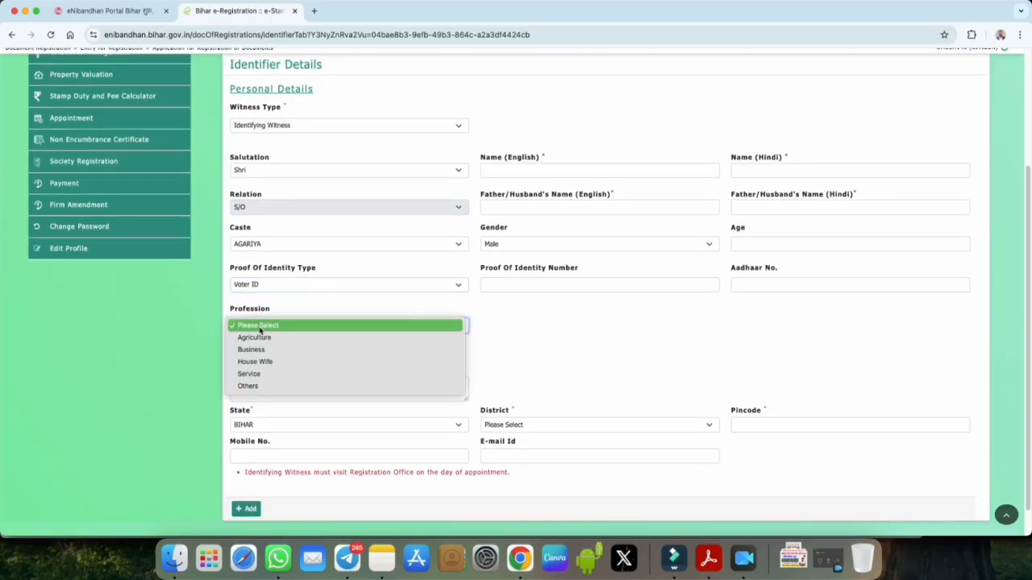
left_click(267, 336)
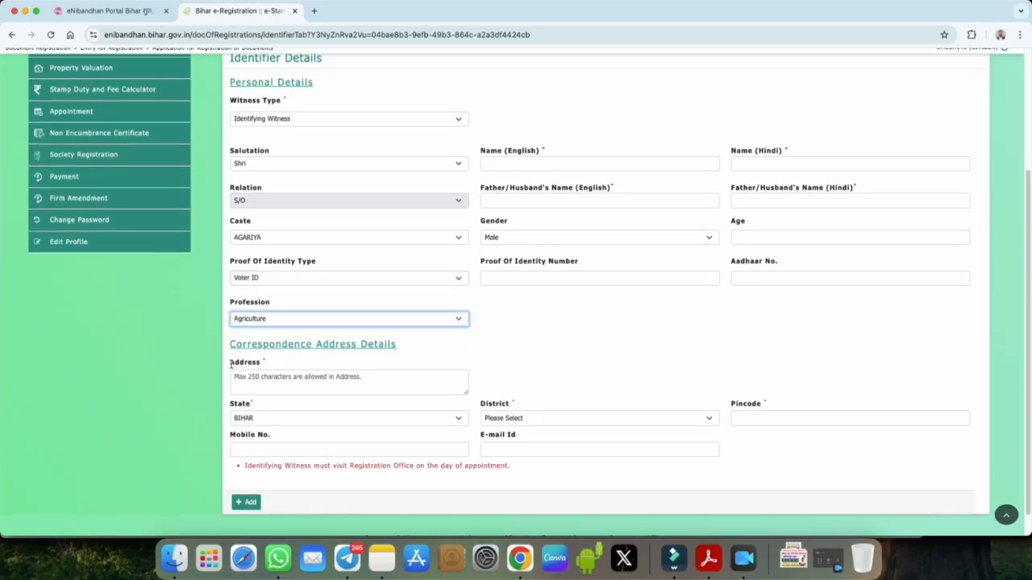
left_click_drag(231, 363, 259, 363)
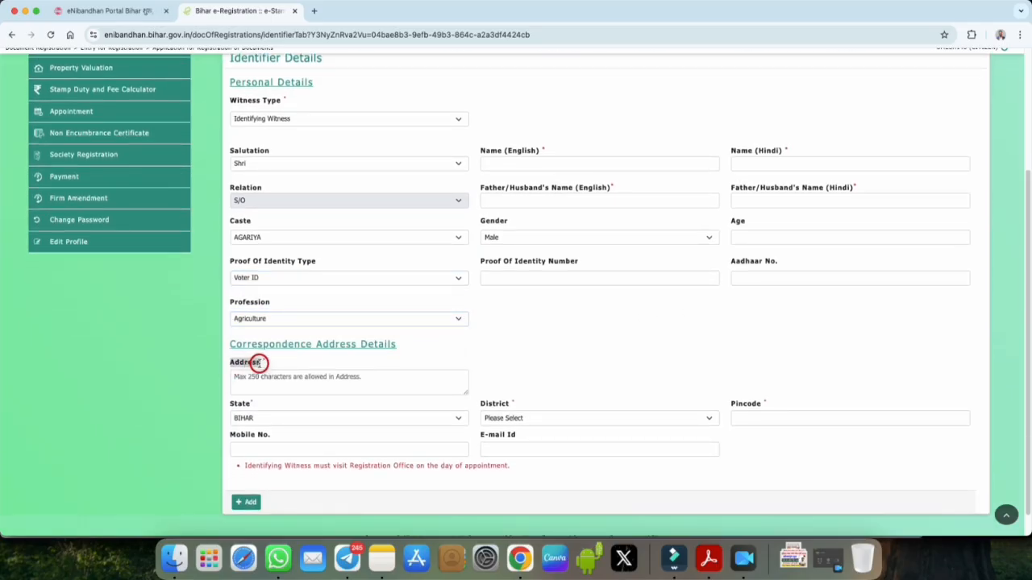
left_click(495, 423)
left_click(742, 430)
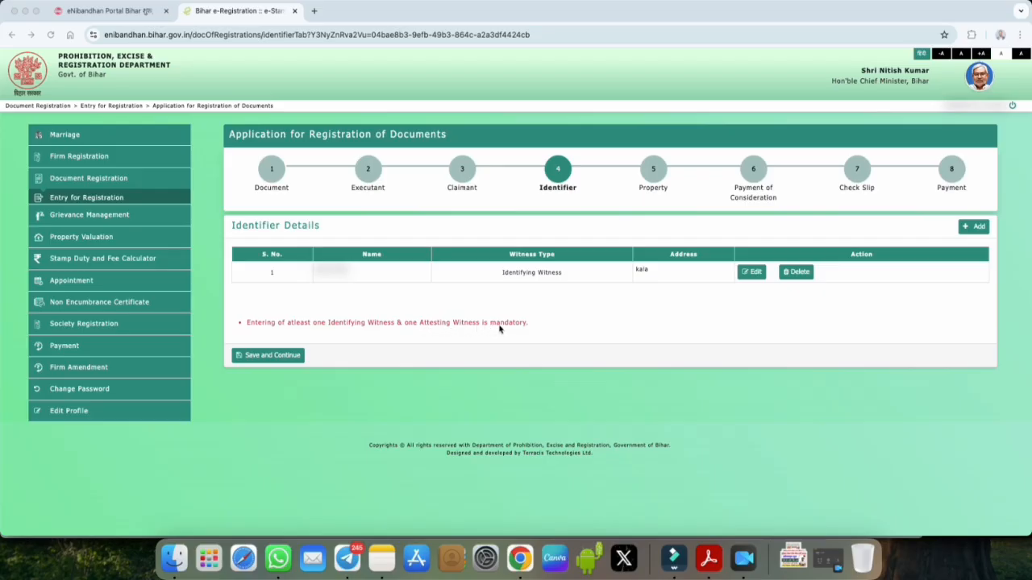
left_click(976, 227)
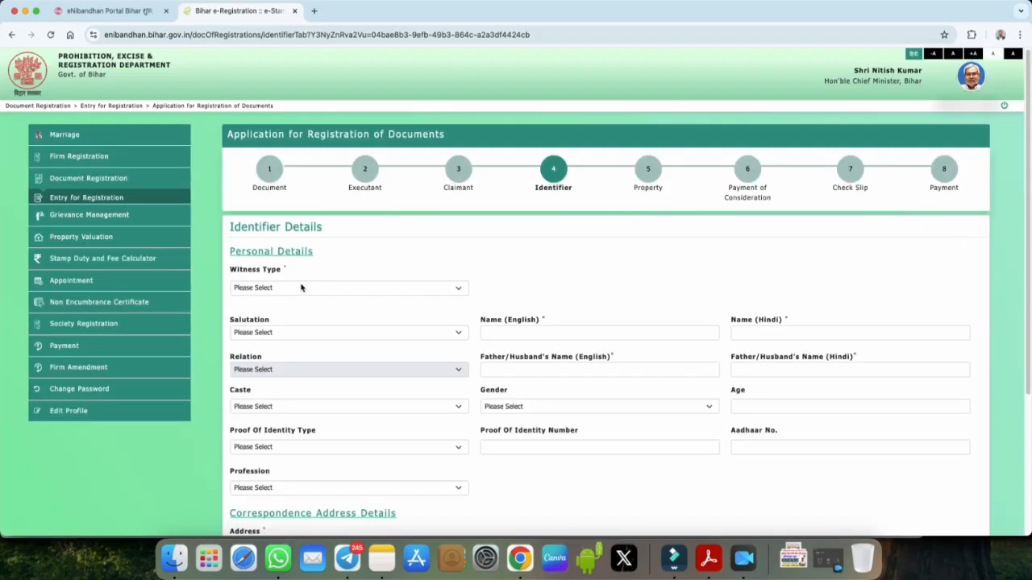
Step: Make the second identifier an Attesting Witness: Shri, name entered, caste AGARIYA, gender Male
left_click(299, 288)
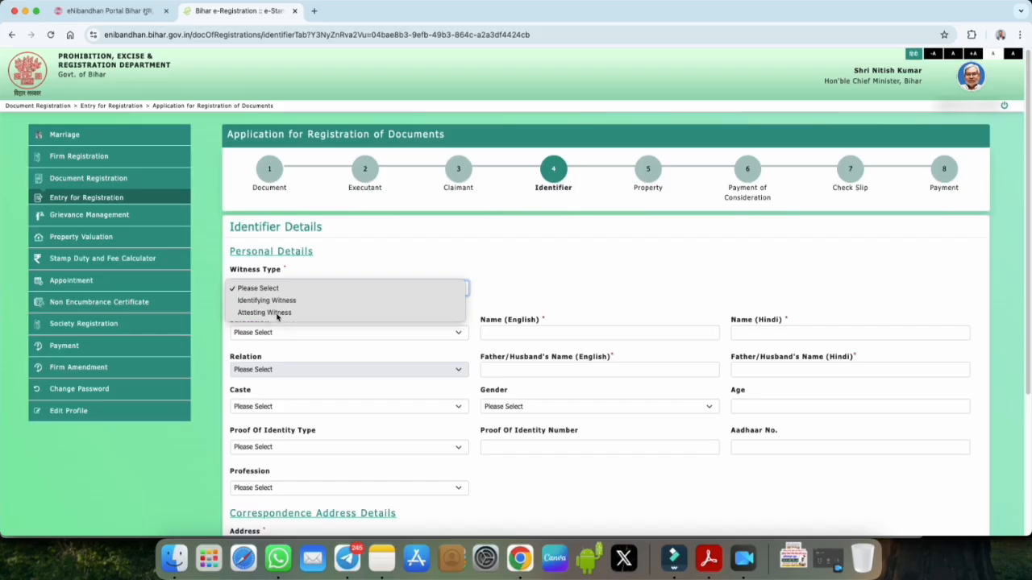
left_click(279, 313)
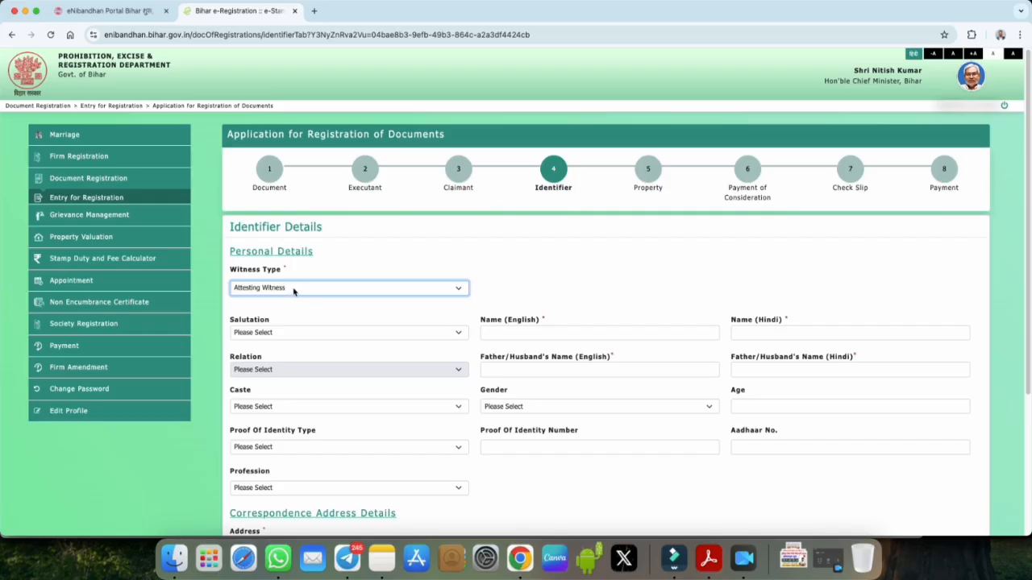
left_click(269, 332)
left_click(263, 345)
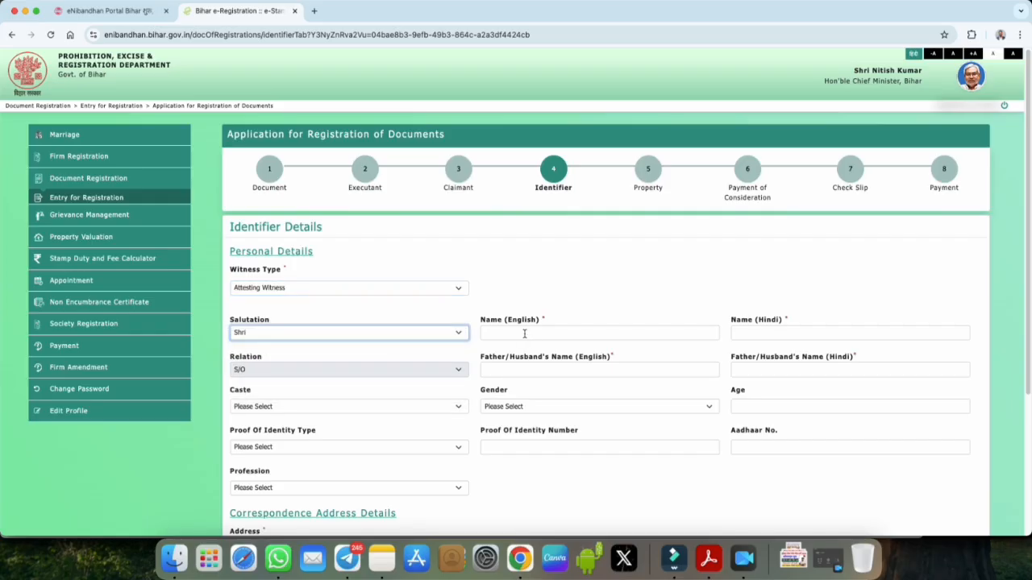
left_click(525, 333)
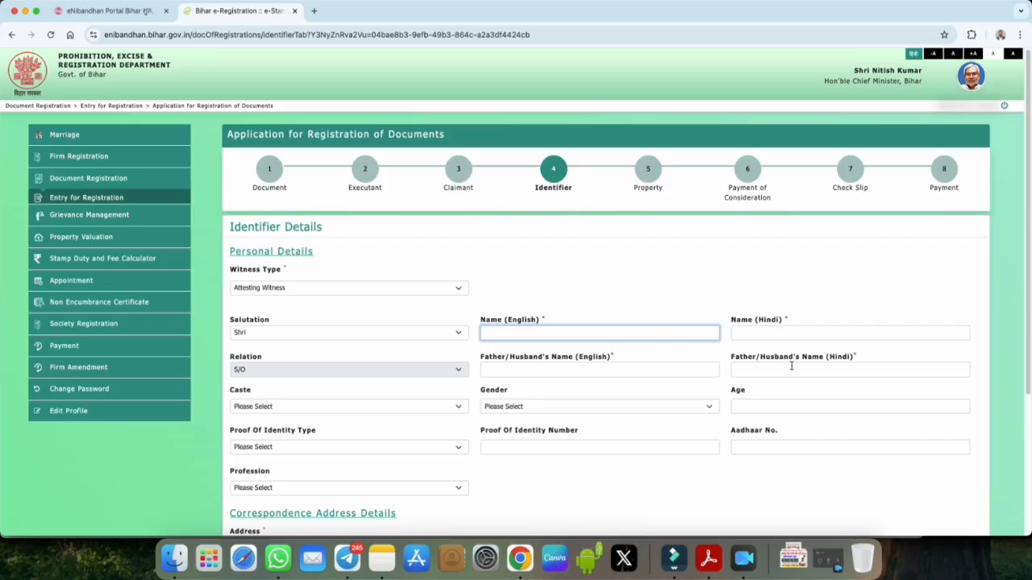
scroll(790, 362, "down", 1)
left_click(323, 395)
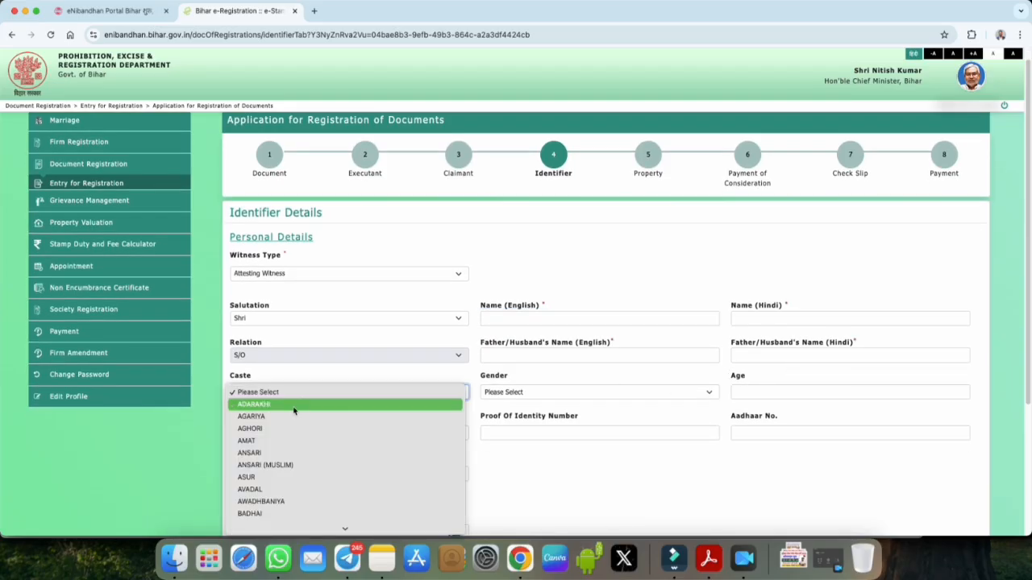
left_click(266, 416)
left_click(494, 394)
left_click(627, 404)
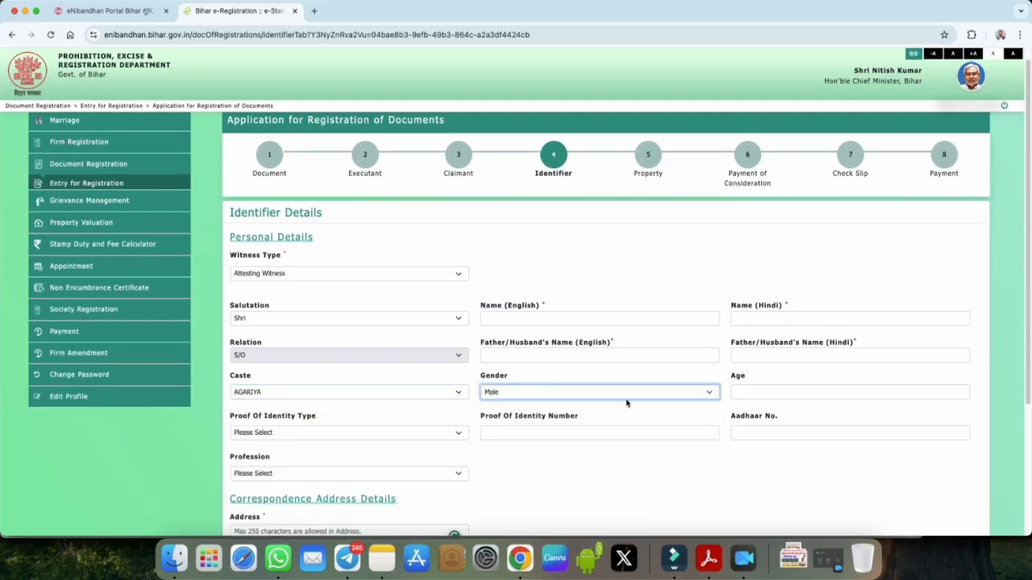
Step: Give the Attesting Witness Driving License proof and profession Agriculture, add it, and continue to Property Details
scroll(626, 403, "down", 2)
left_click(267, 380)
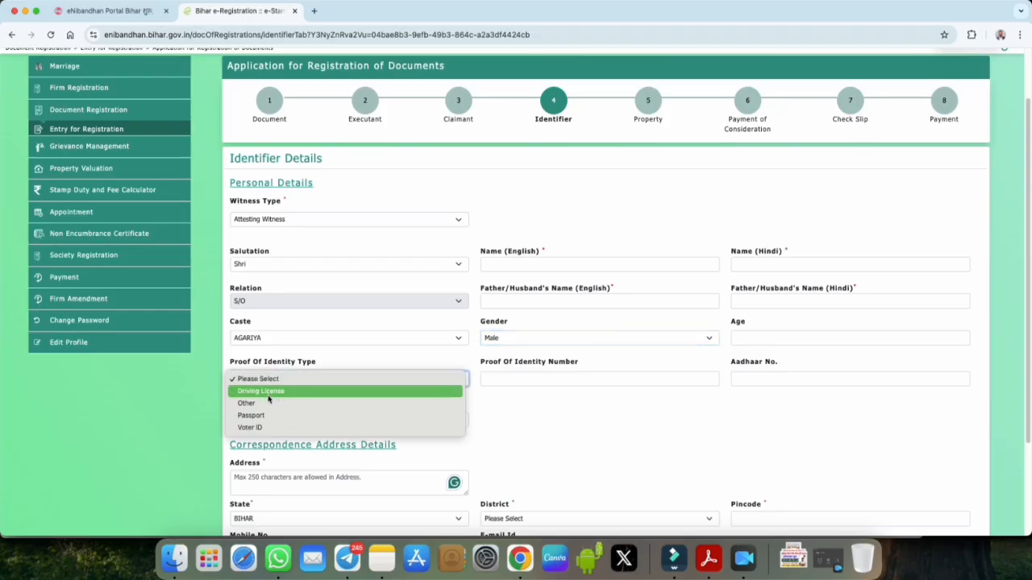
left_click(269, 395)
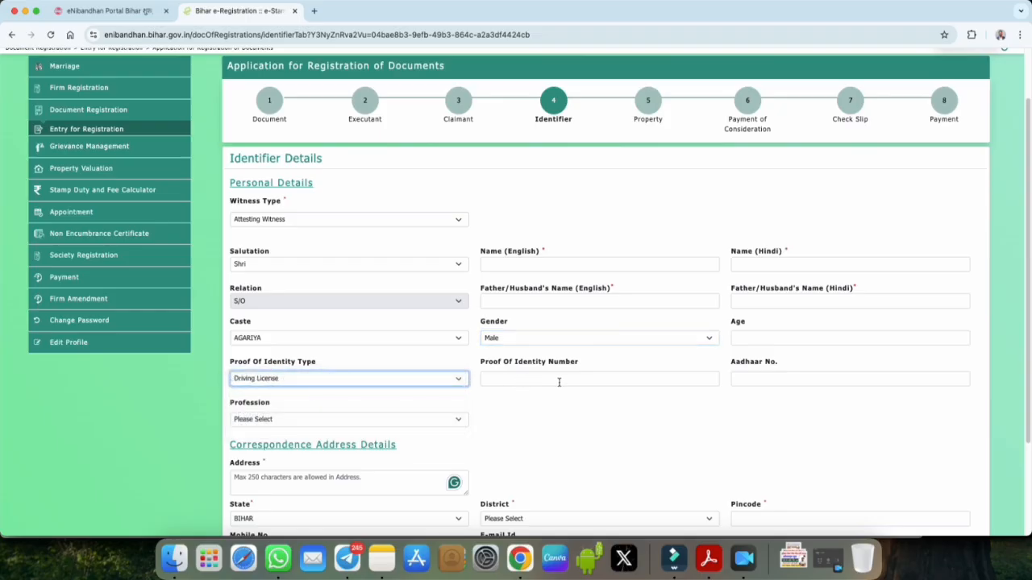
scroll(751, 381, "down", 2)
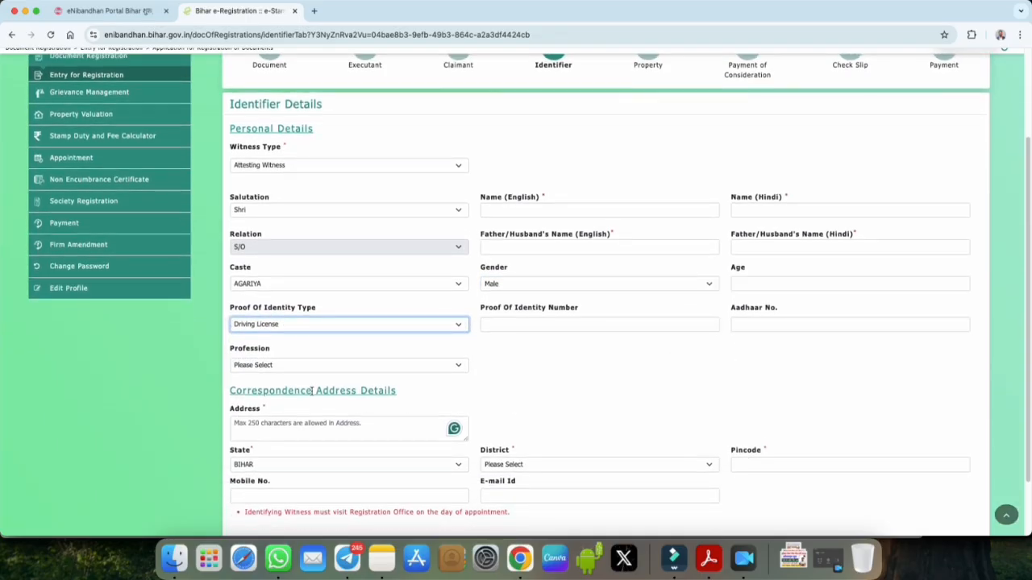
left_click(252, 366)
left_click(254, 378)
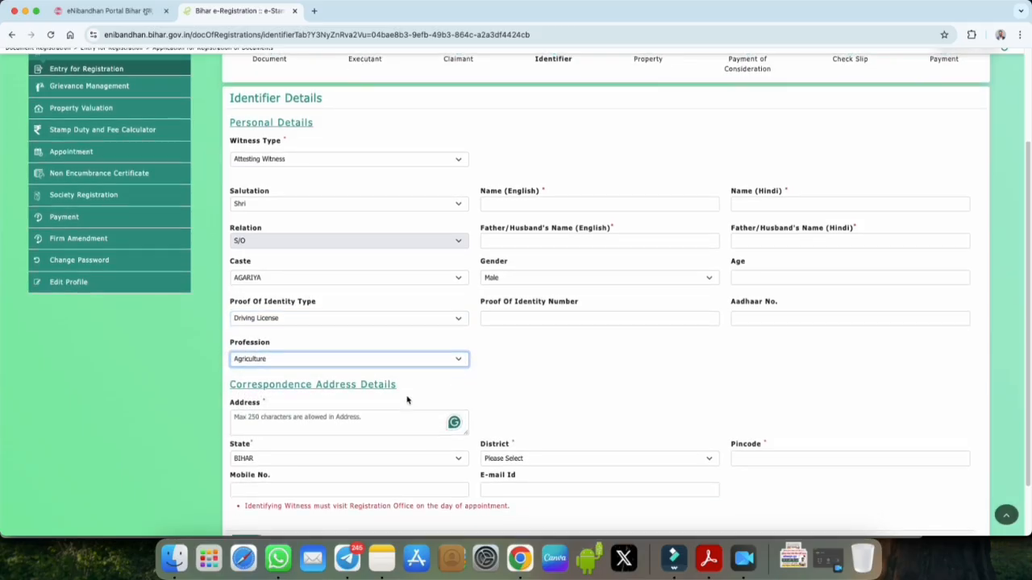
left_click(252, 410)
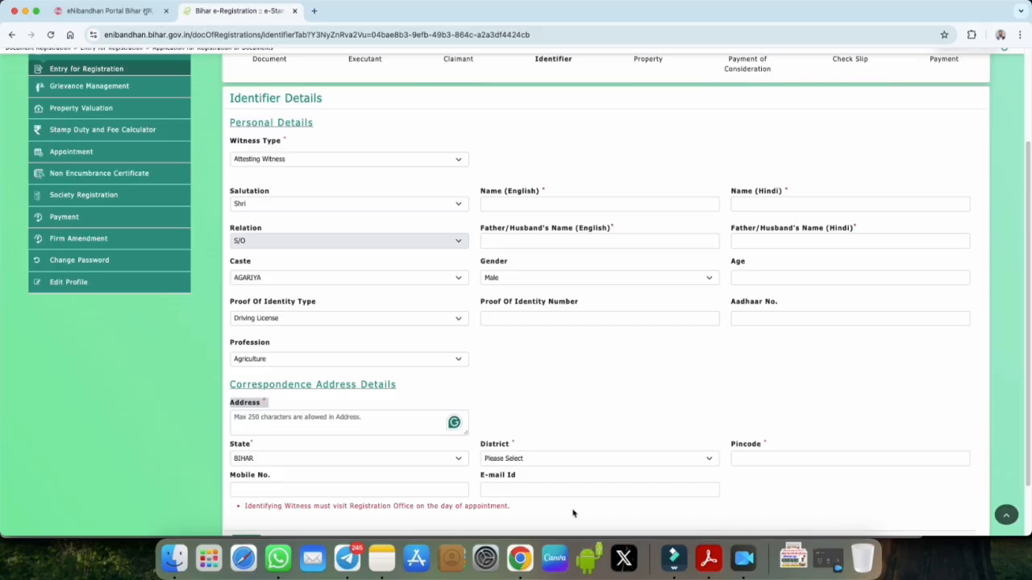
scroll(574, 514, "down", 1)
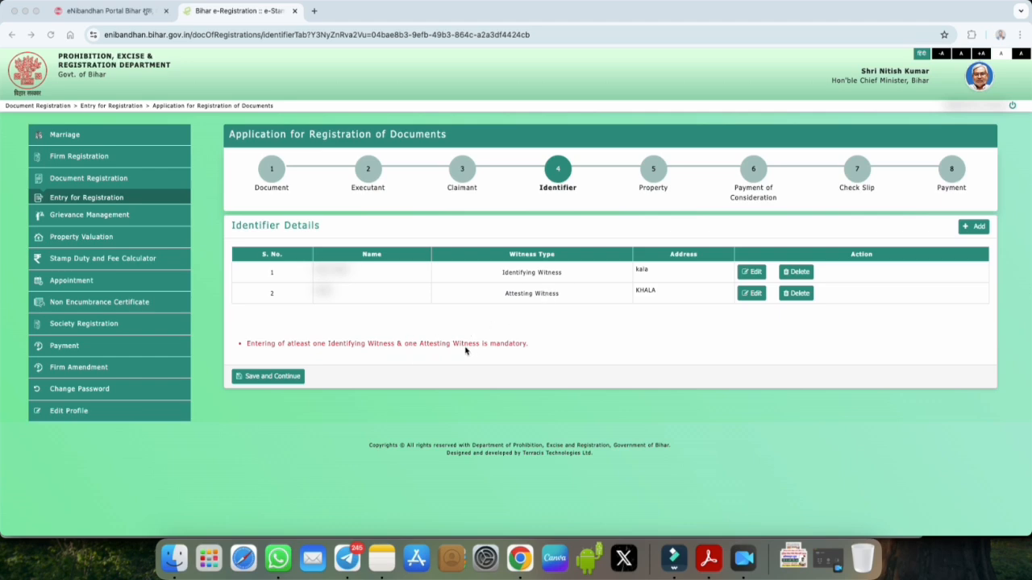
left_click(270, 380)
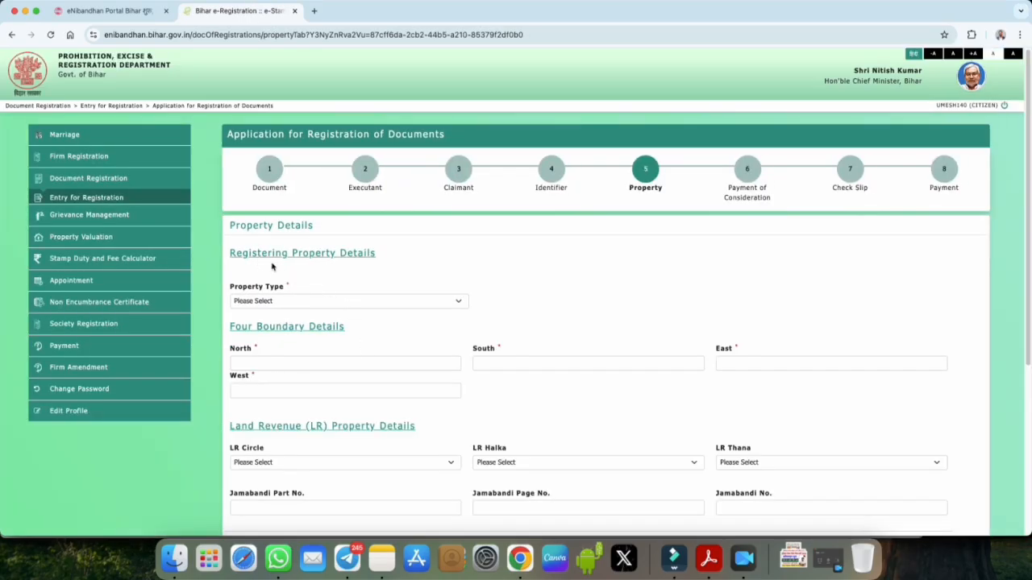
Step: Register the property as Land in district Gopalganj, circle Barauli, village Kahla (Thana No -250)
left_click_drag(298, 254, 375, 256)
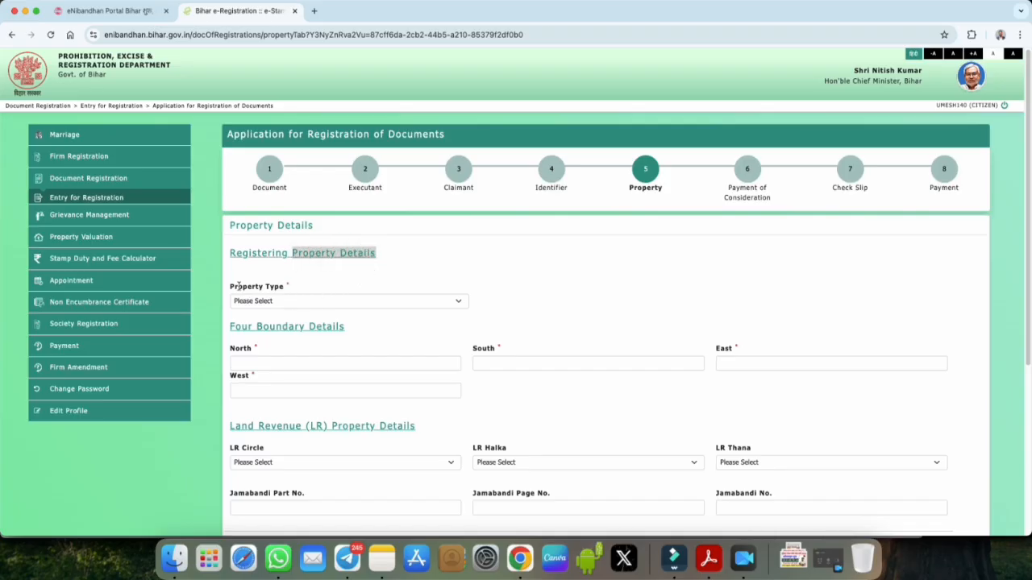
scroll(308, 289, "down", 1)
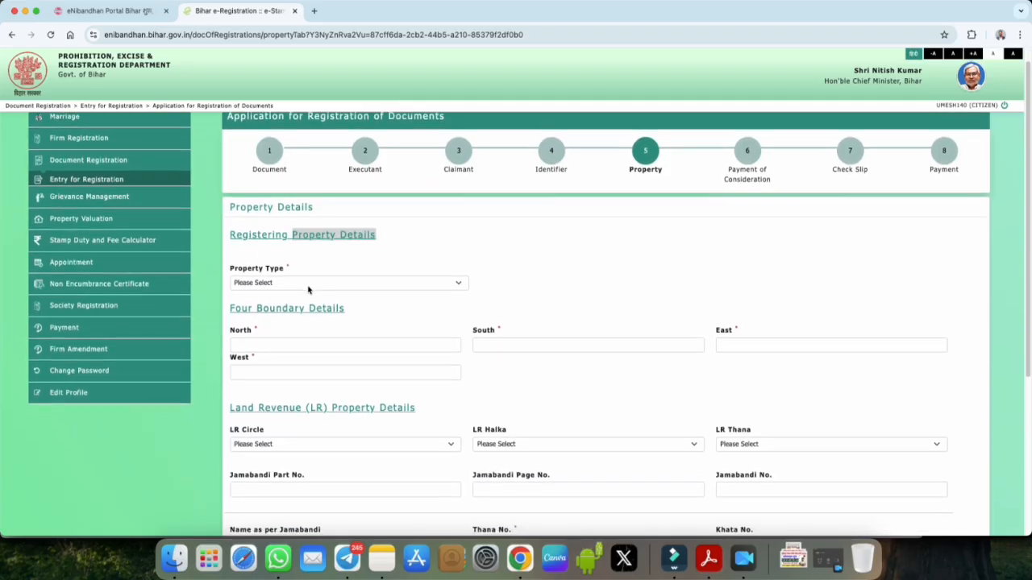
scroll(309, 290, "down", 2)
left_click(283, 249)
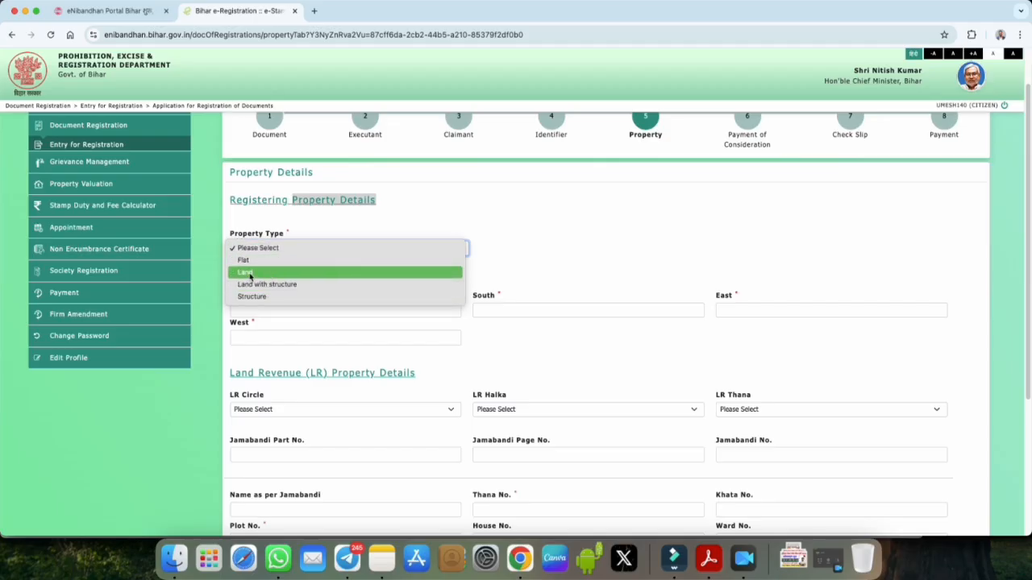
left_click(253, 275)
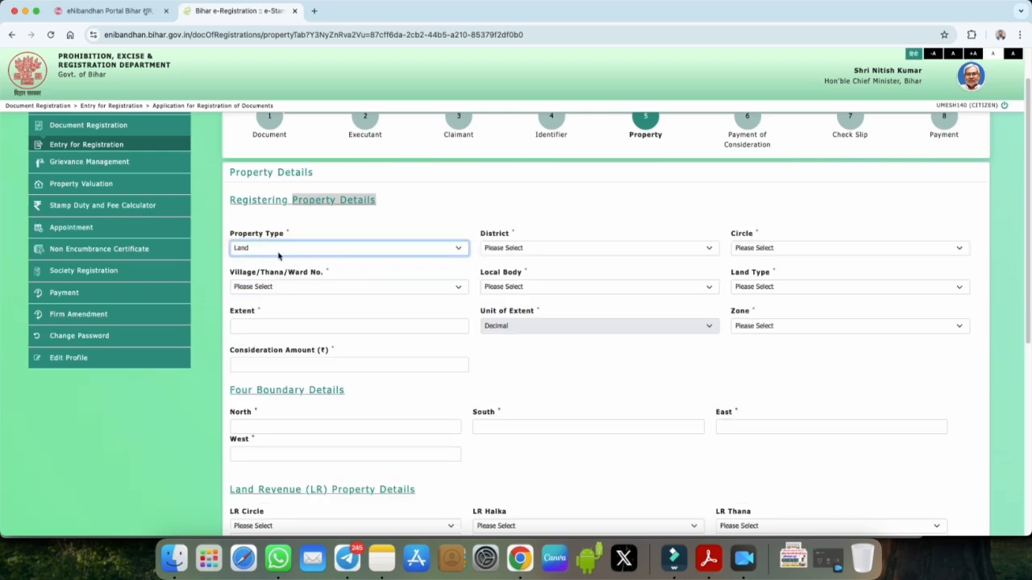
left_click(502, 250)
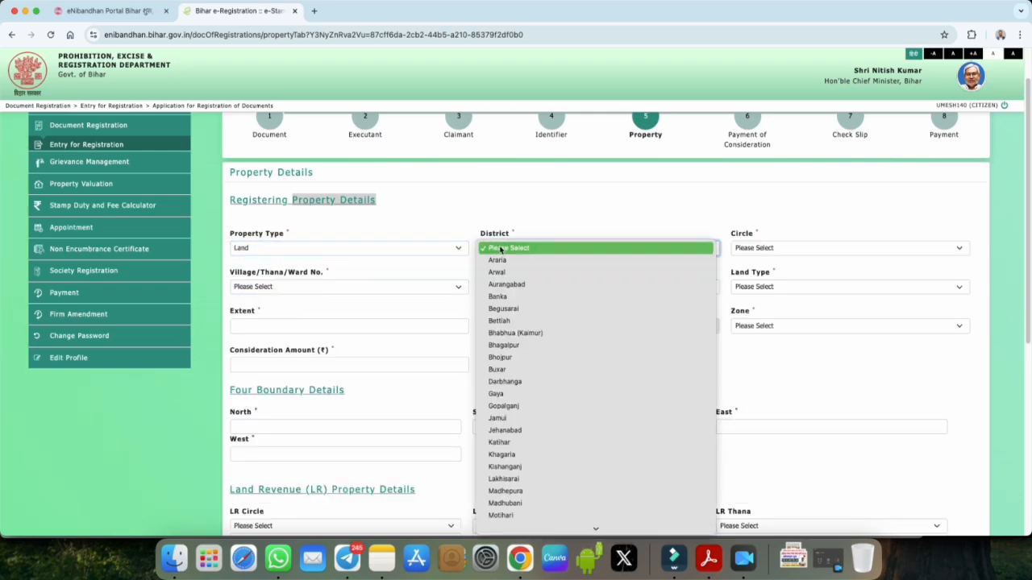
left_click(508, 406)
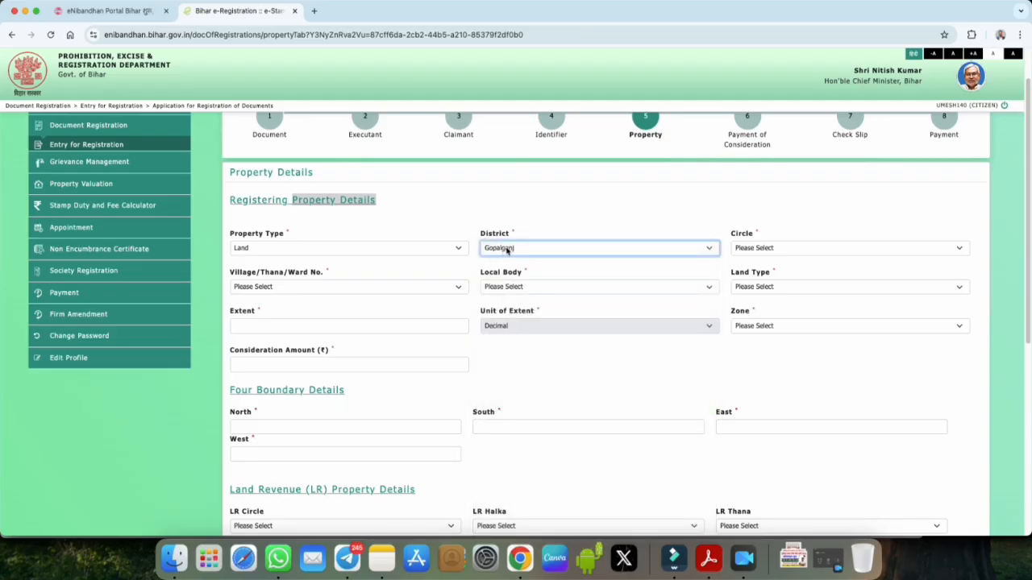
left_click(750, 249)
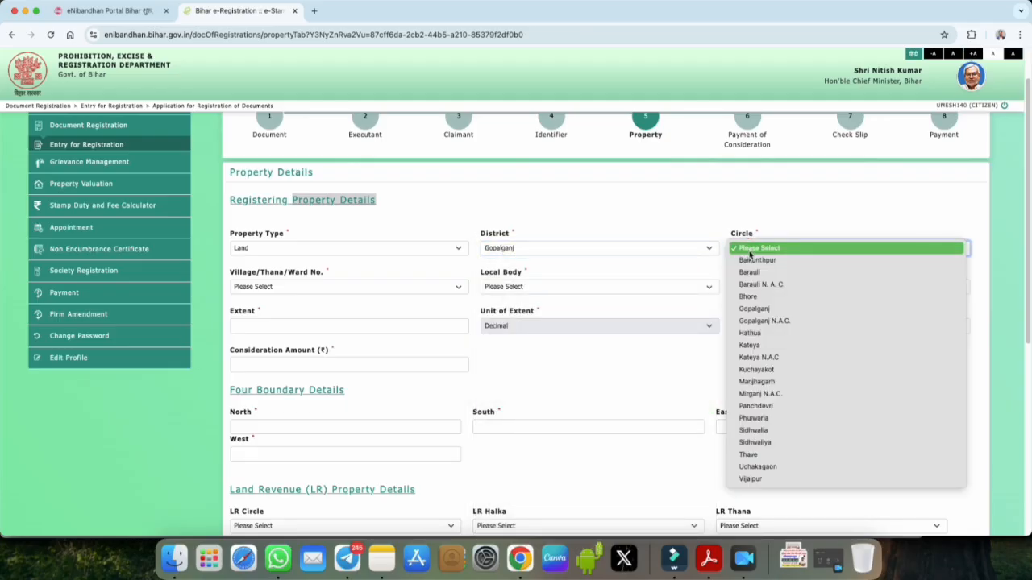
left_click(750, 273)
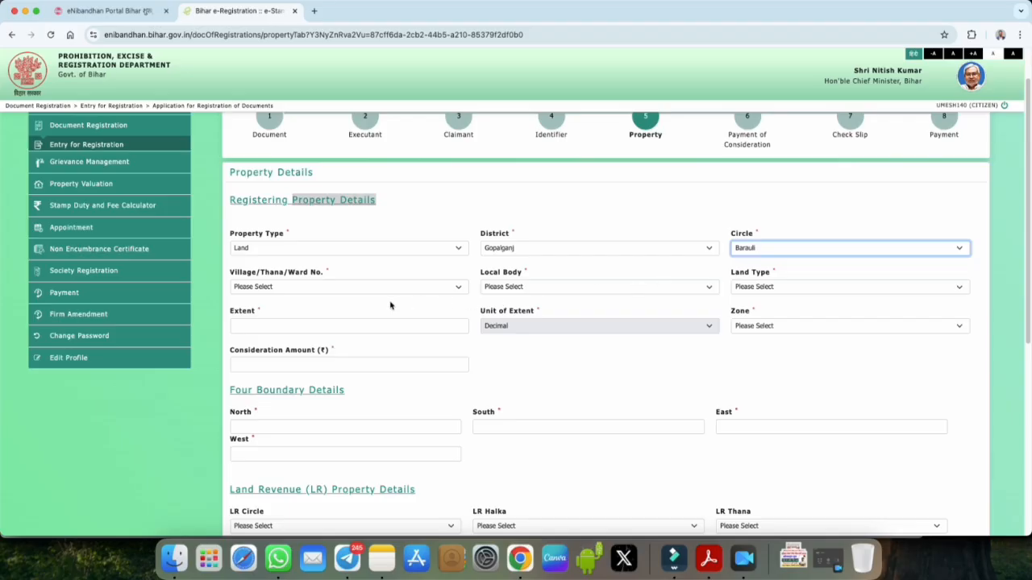
left_click(284, 288)
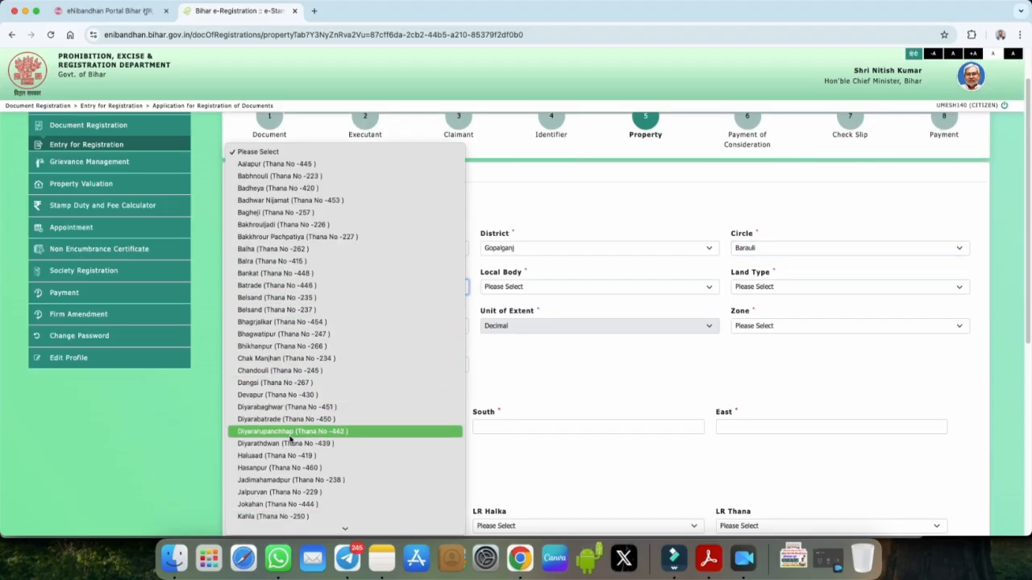
left_click(285, 516)
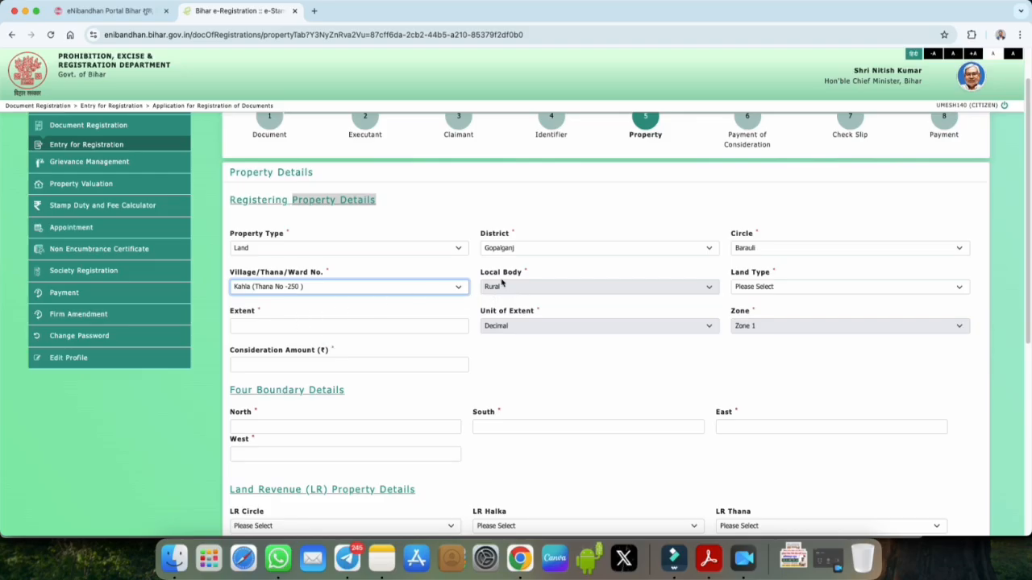
left_click_drag(732, 273, 761, 274)
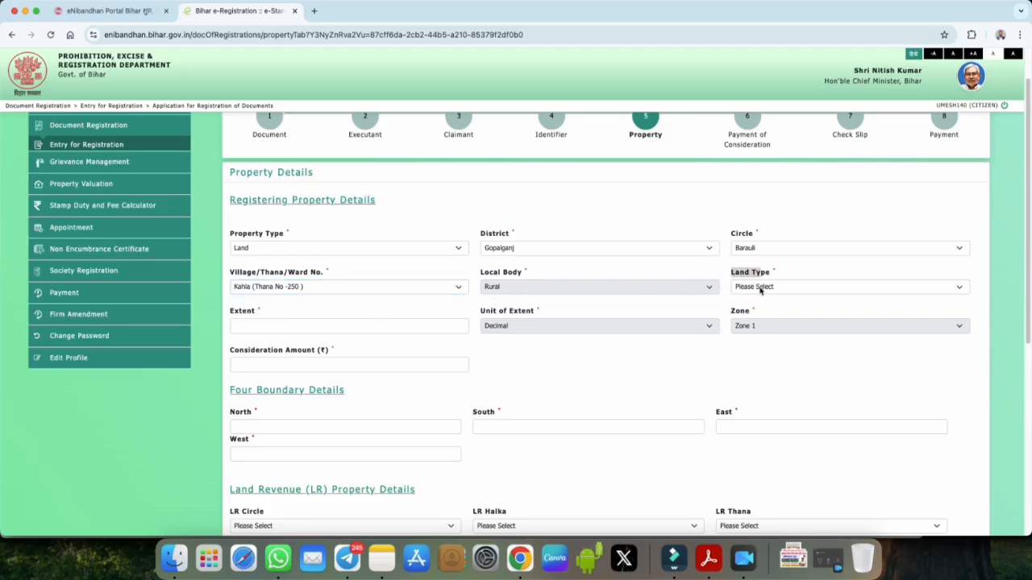
left_click(759, 289)
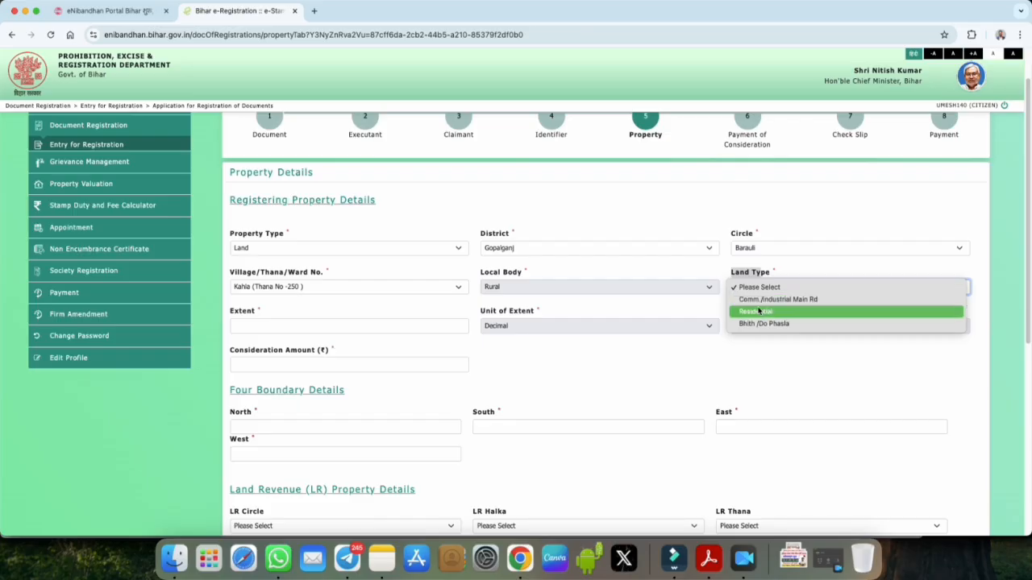
left_click(760, 324)
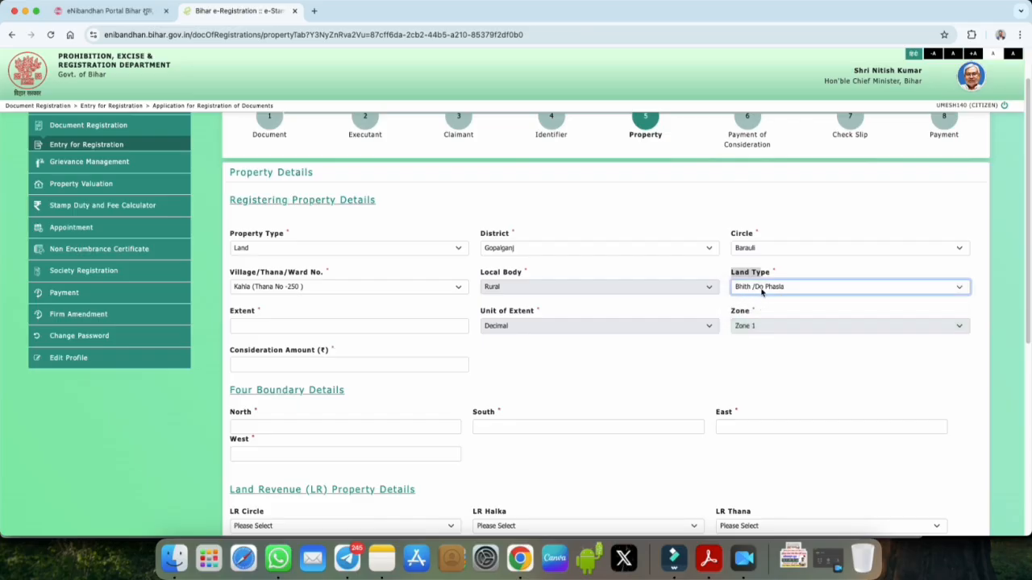
left_click(242, 311)
double_click(242, 311)
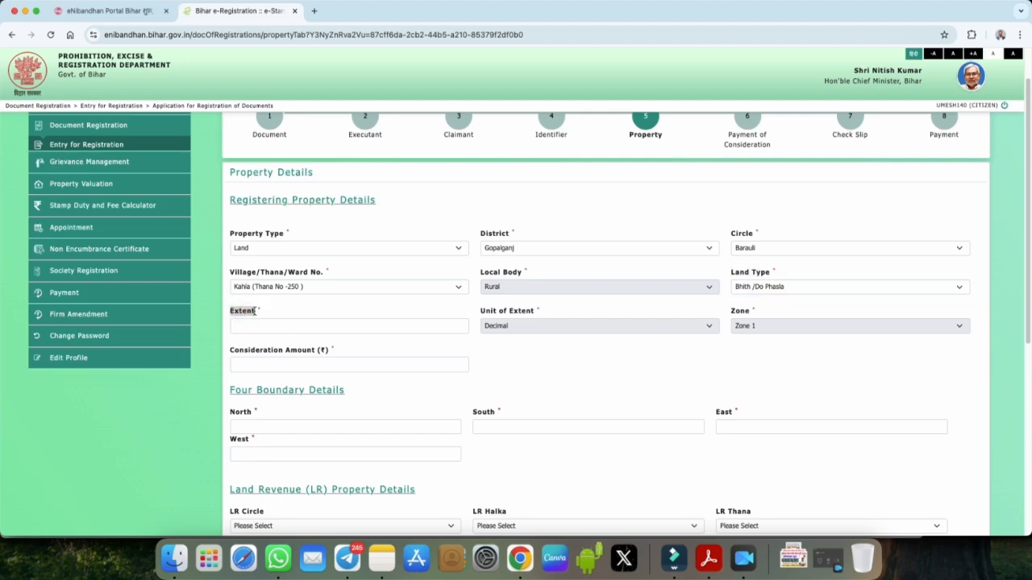
left_click(512, 327)
left_click(557, 352)
left_click(789, 0)
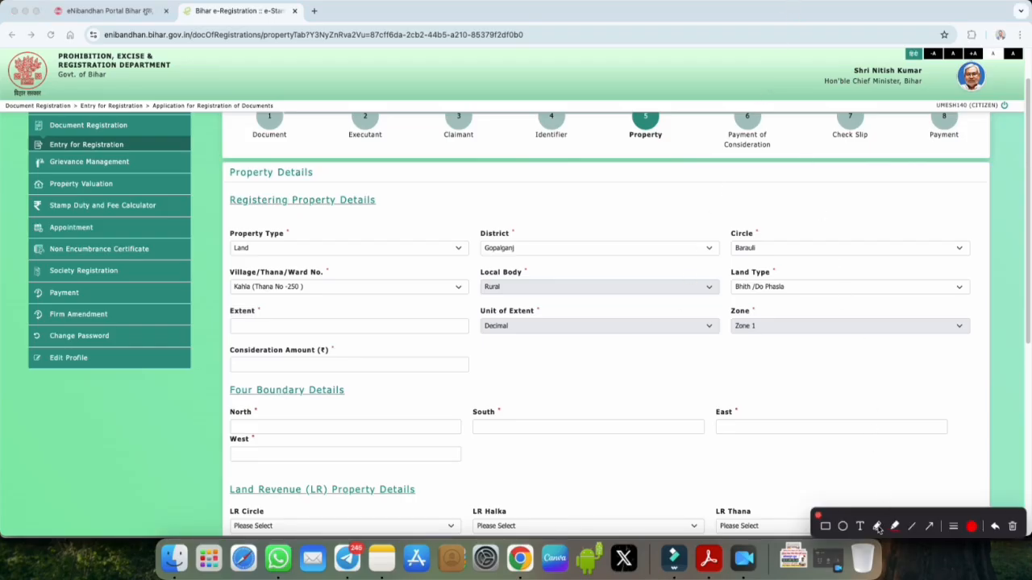
left_click(877, 526)
mouse_move(558, 367)
left_mouse_down()
mouse_move(570, 381)
mouse_move(610, 364)
mouse_move(605, 385)
left_mouse_up()
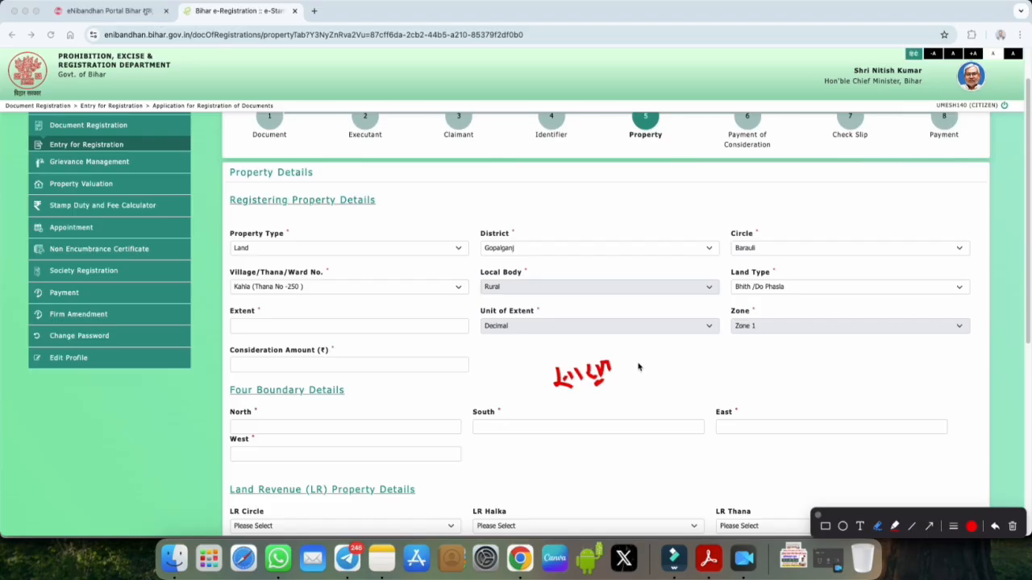
left_click_drag(667, 363, 716, 360)
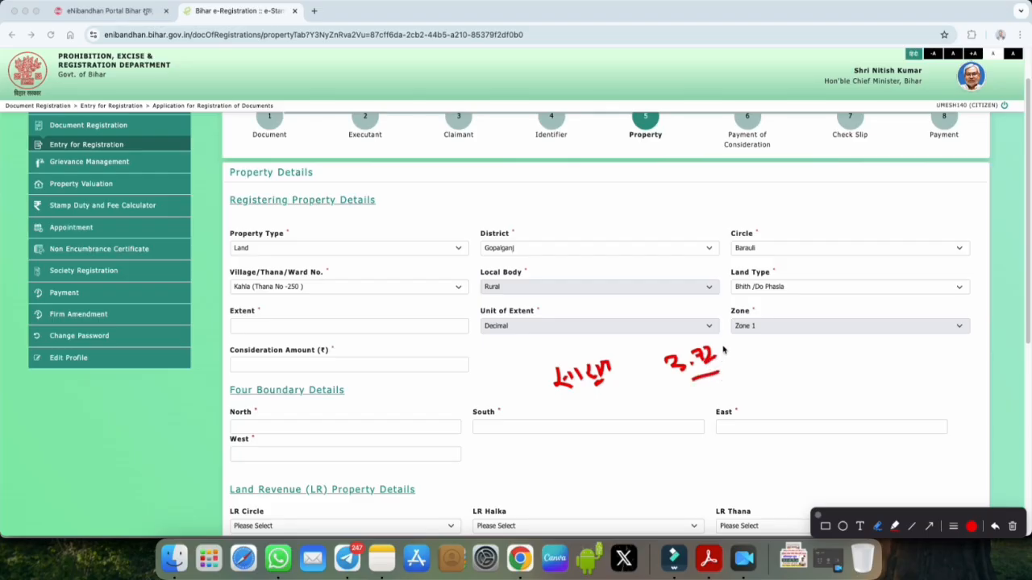
mouse_move(721, 349)
left_mouse_down()
mouse_move(759, 355)
mouse_move(757, 338)
left_mouse_up()
left_click(730, 354)
left_click(722, 339)
left_click_drag(769, 366, 787, 378)
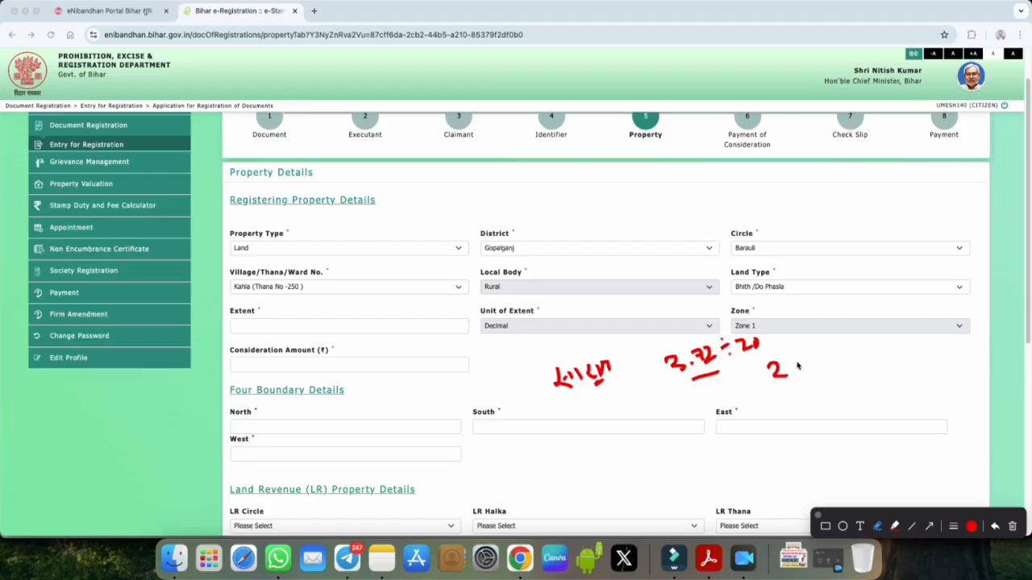
mouse_move(776, 332)
left_mouse_down()
mouse_move(787, 408)
mouse_move(781, 354)
left_mouse_up()
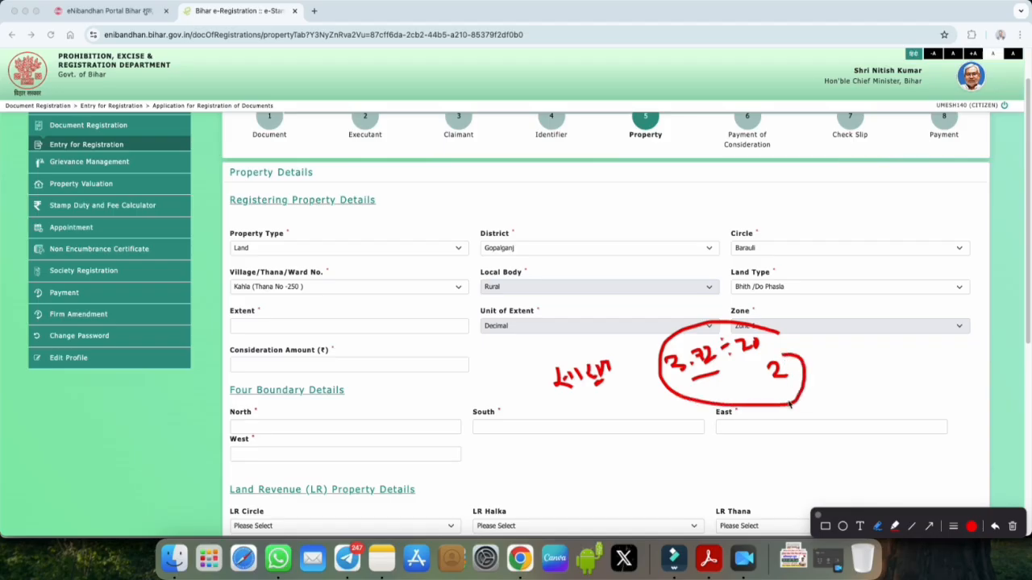
left_click(817, 517)
Step: Enter 20 decimal as the land's Extent and point out the Consideration Amount (₹) field
left_click(258, 326)
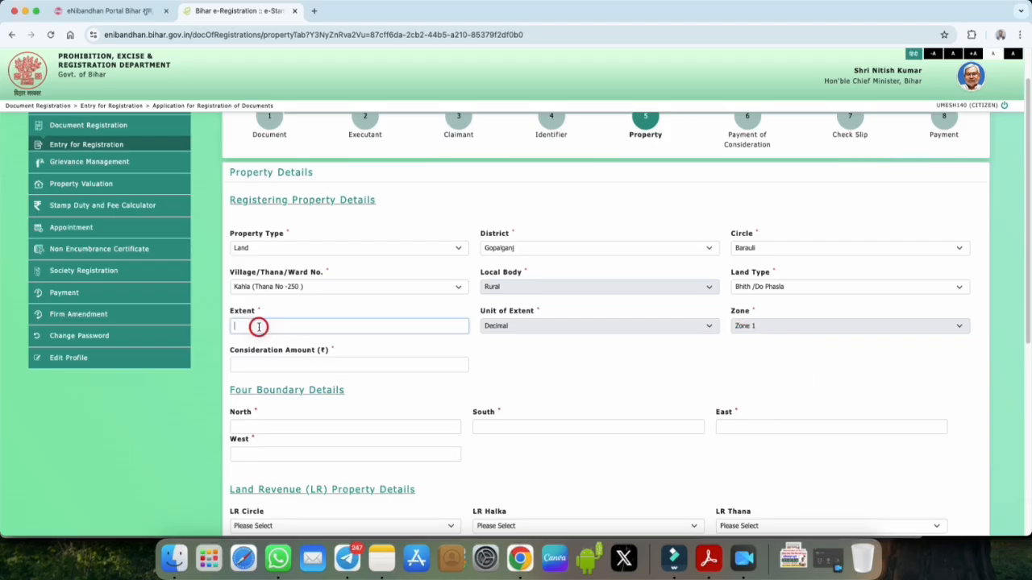
type("20")
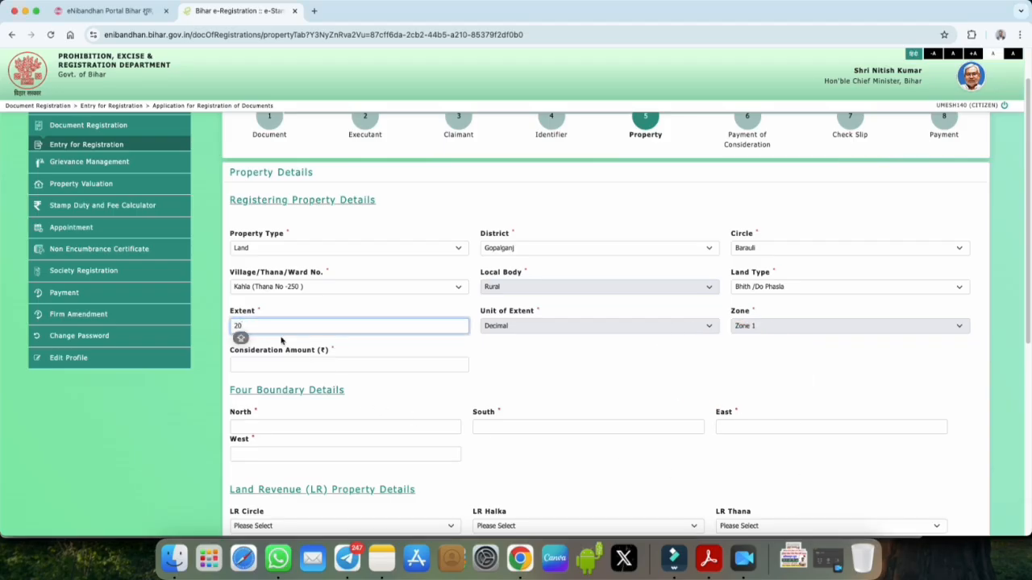
left_click(740, 326)
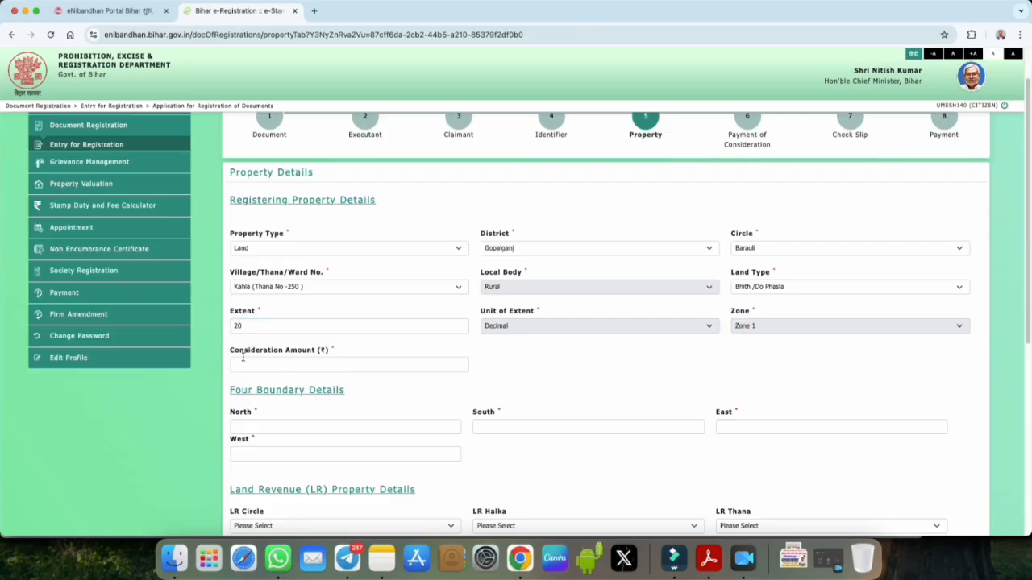
left_click_drag(231, 352, 347, 354)
left_click(347, 355)
left_click_drag(231, 352, 335, 361)
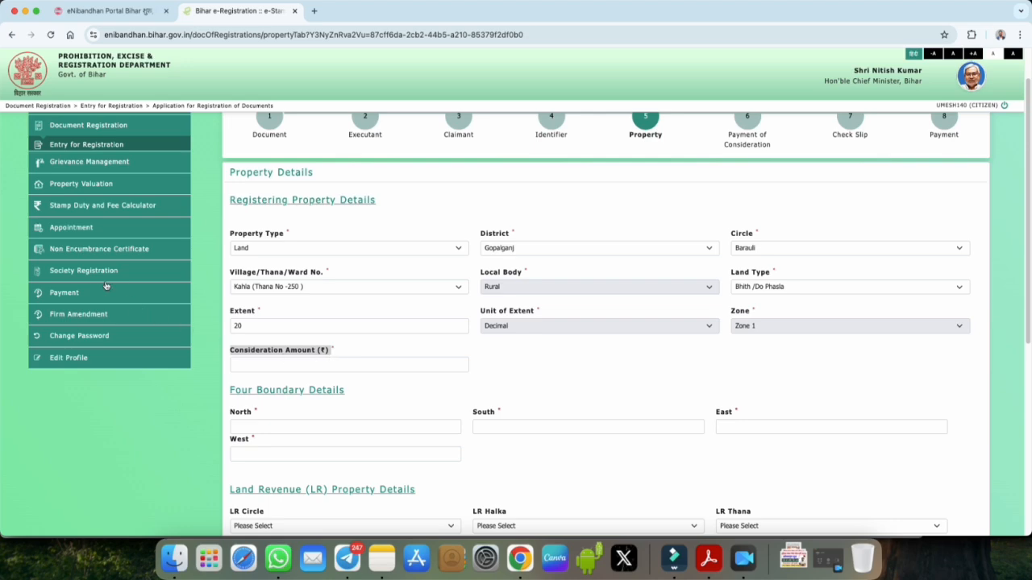
Step: Open the View MVR valuation lookup and select Land, district Gopalganj, circle Barauli
left_click(80, 183)
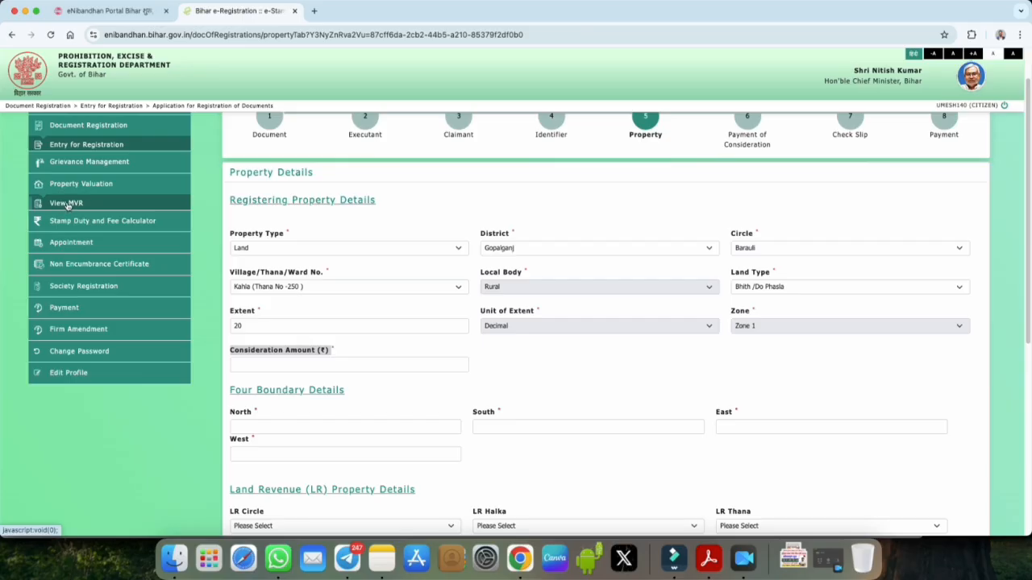
left_click(66, 204)
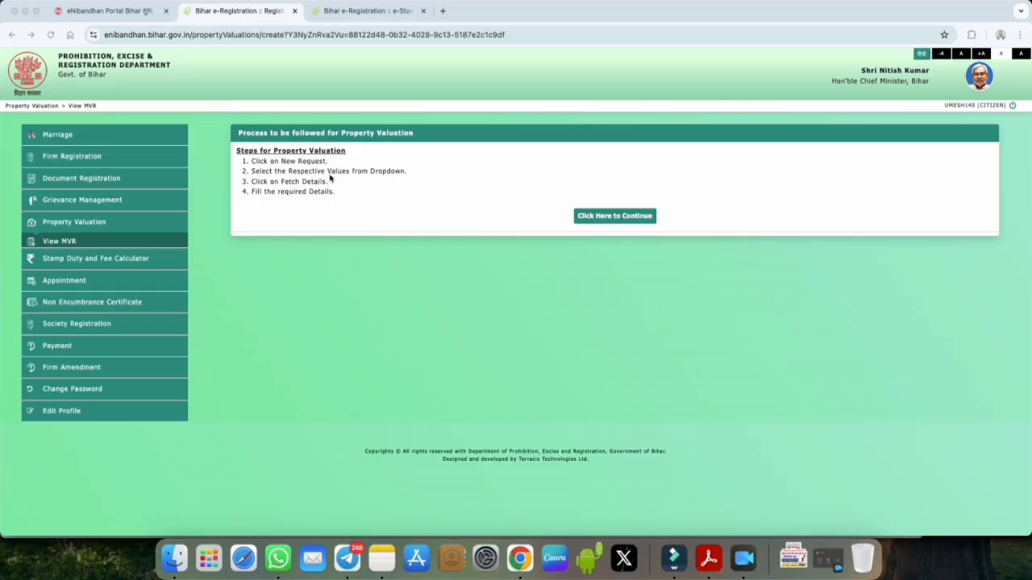
left_click(610, 219)
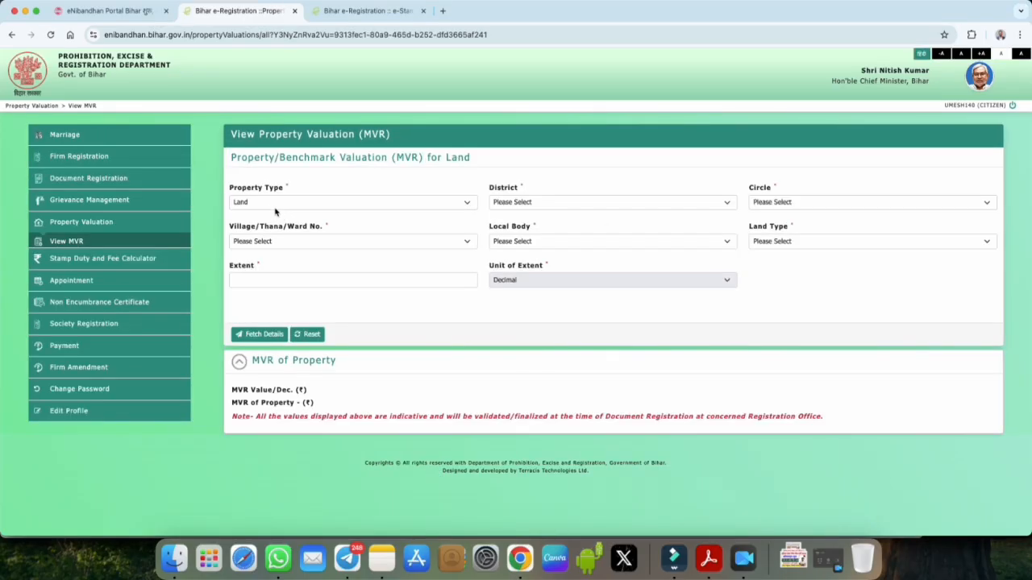
left_click(263, 205)
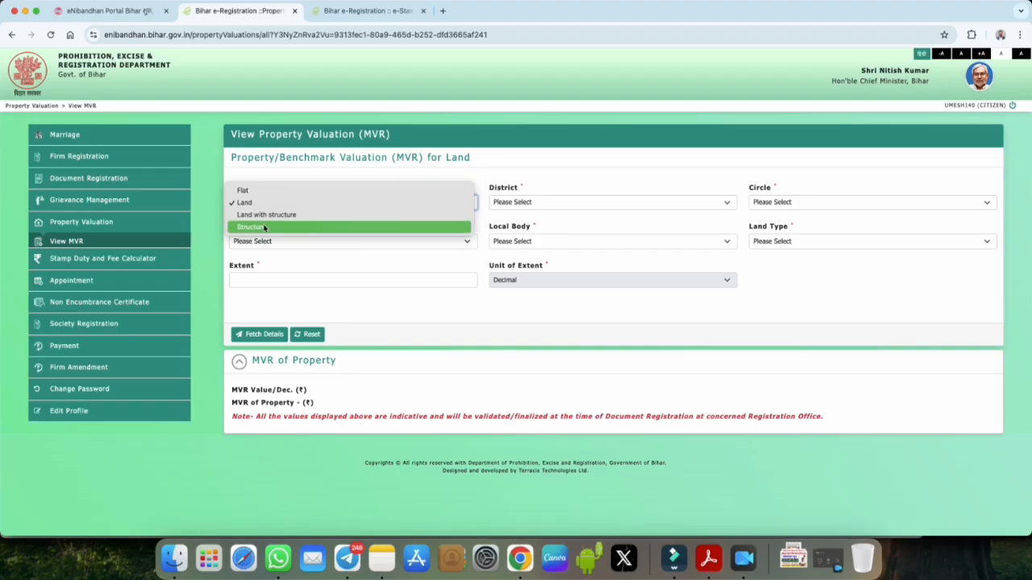
left_click(244, 204)
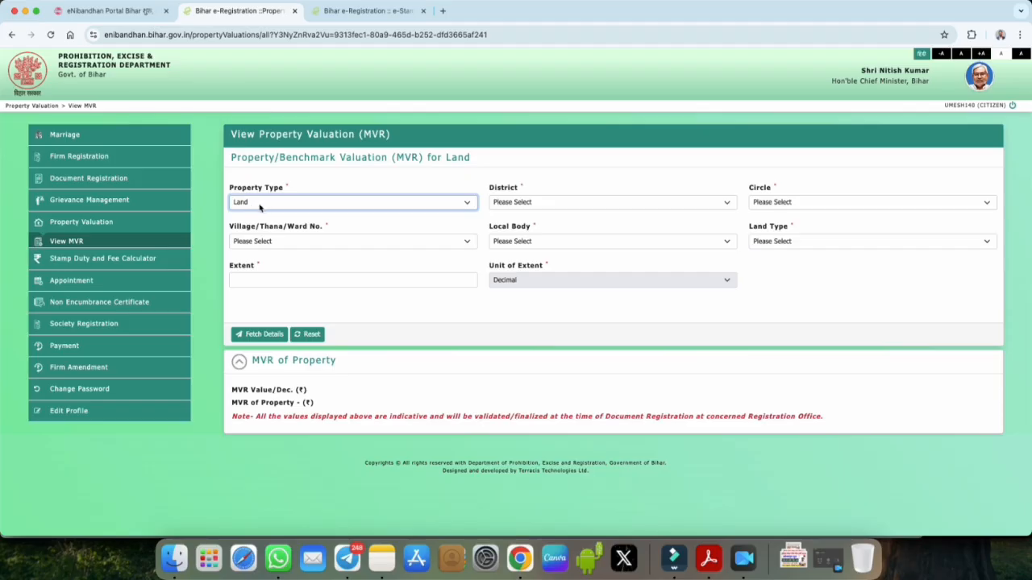
left_click(516, 202)
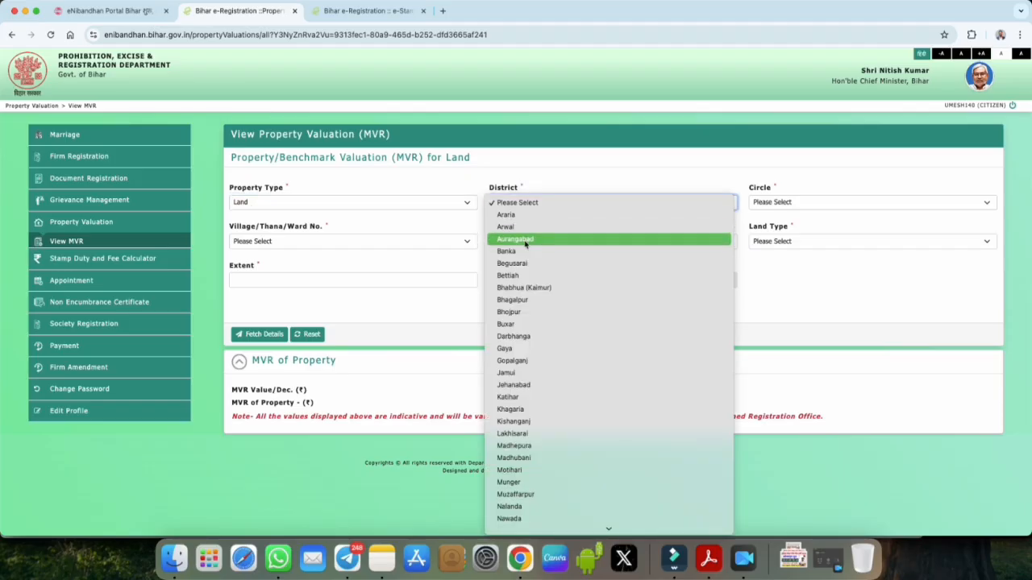
left_click(526, 364)
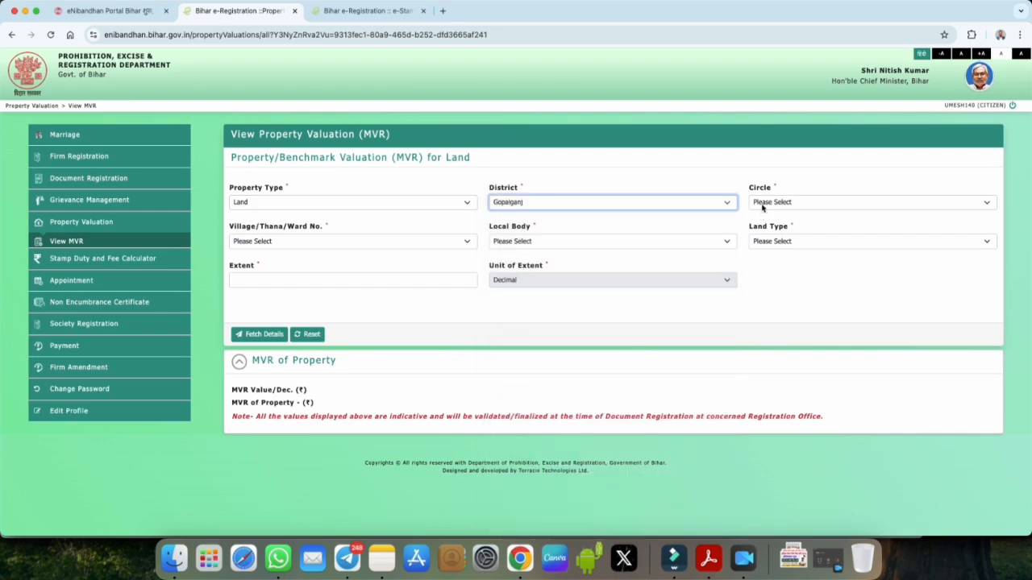
left_click(763, 203)
left_click(767, 226)
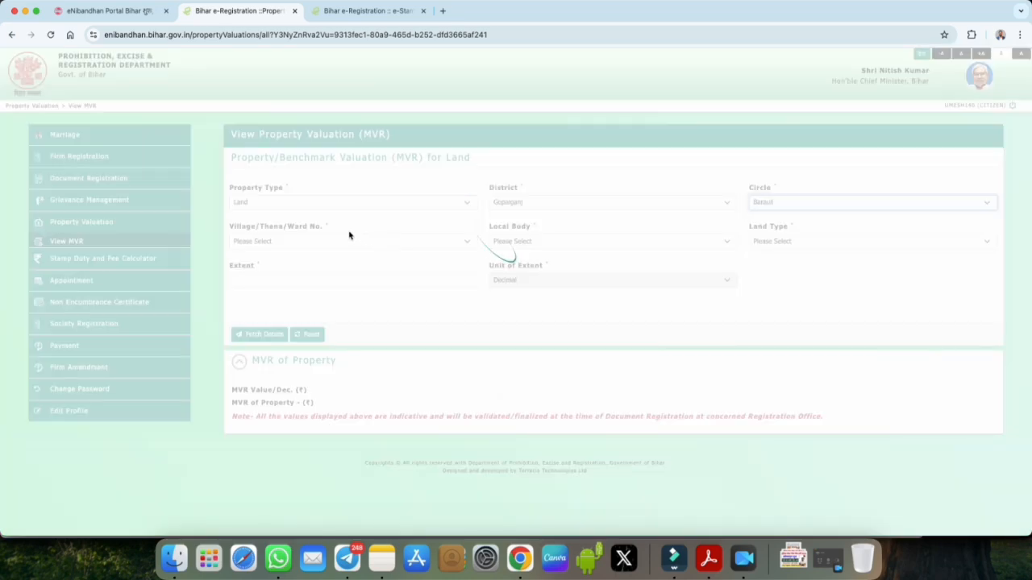
Step: Choose village Kahla (Thana No -250), land type Bhith /Do Phasla, extent 20, and fetch the valuation
left_click(312, 241)
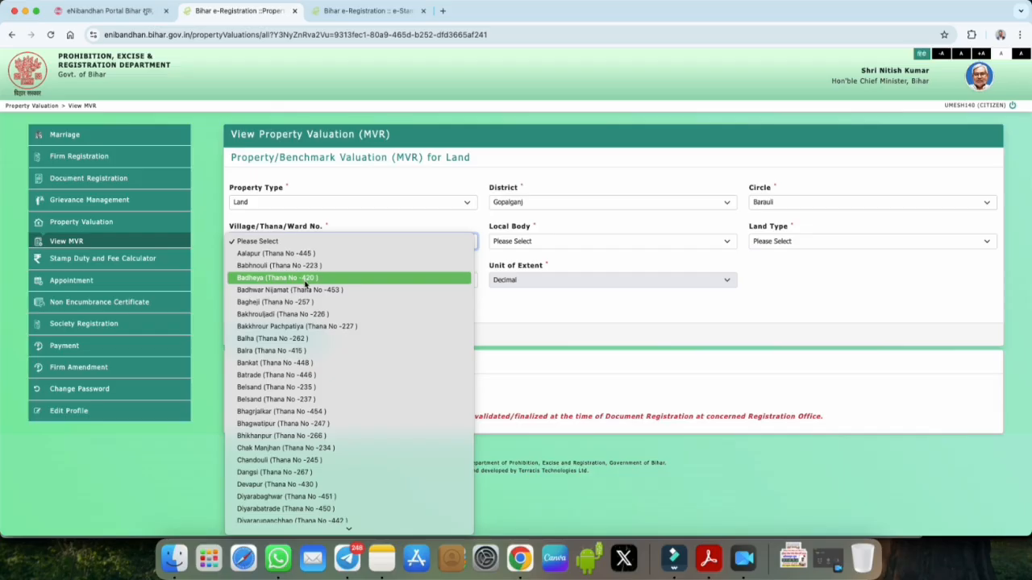
scroll(305, 284, "down", 3)
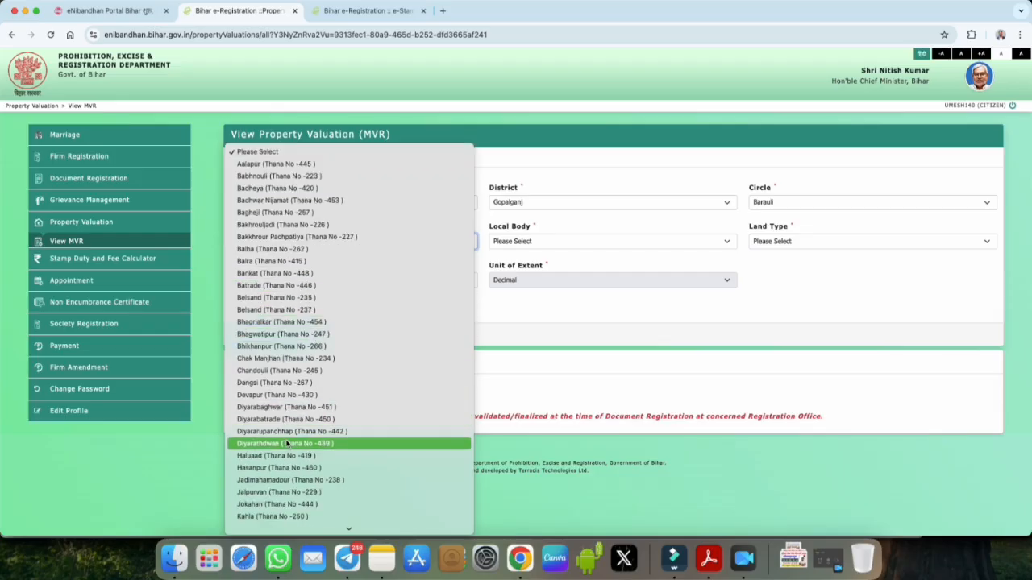
left_click(291, 516)
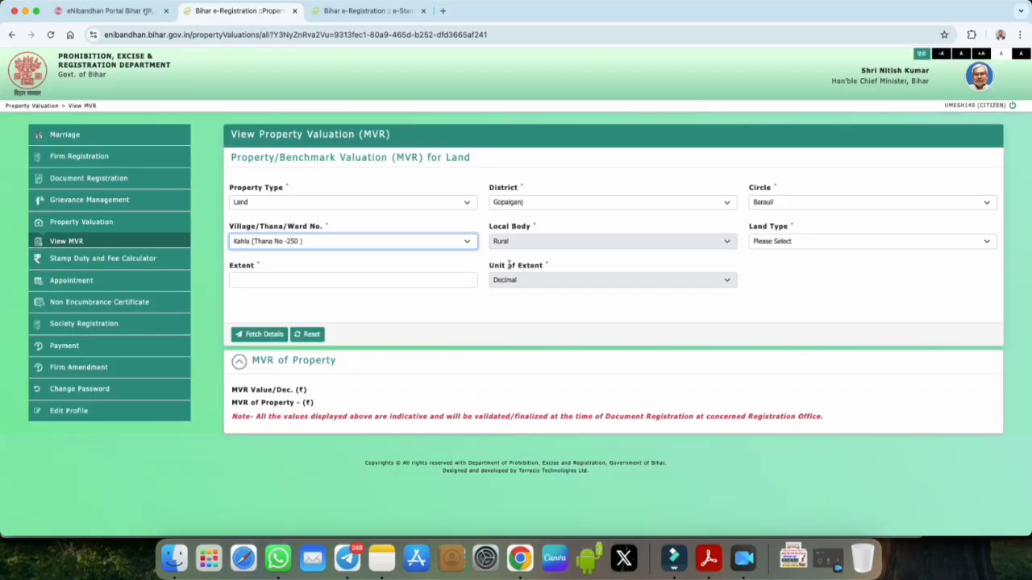
left_click(772, 242)
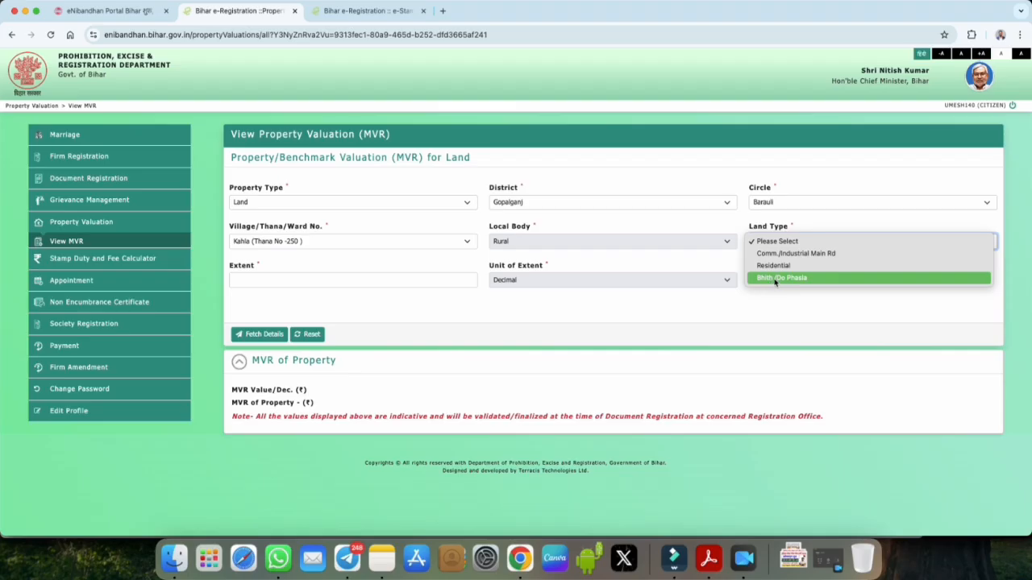
left_click(778, 278)
left_click(776, 240)
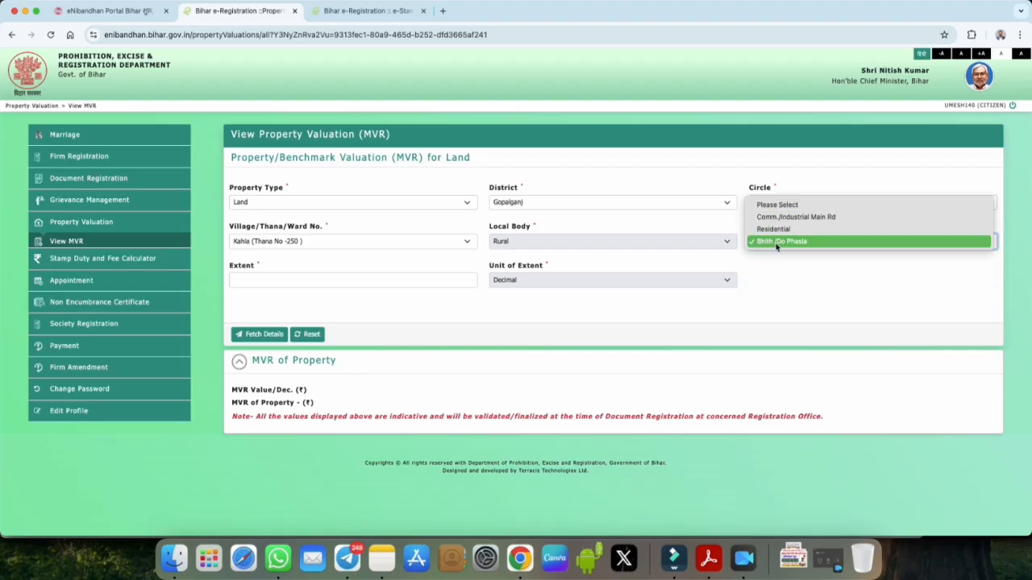
left_click(779, 242)
left_click(288, 277)
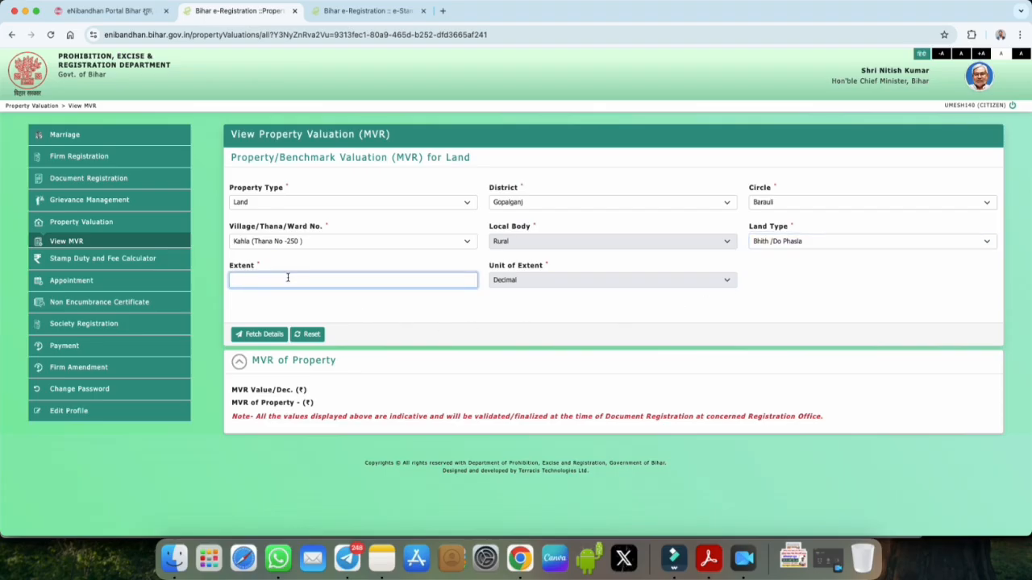
type("20")
left_click(260, 334)
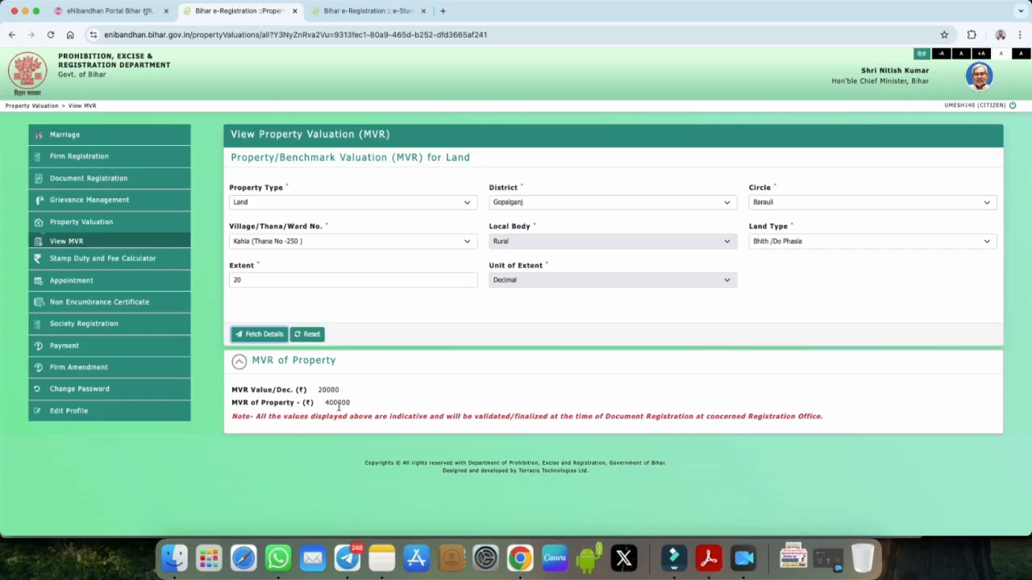
Step: Note the 20000 per-decimal rate and ₹400000 total MVR, then return to the registration tab
left_click_drag(276, 392, 340, 392)
left_click(319, 391)
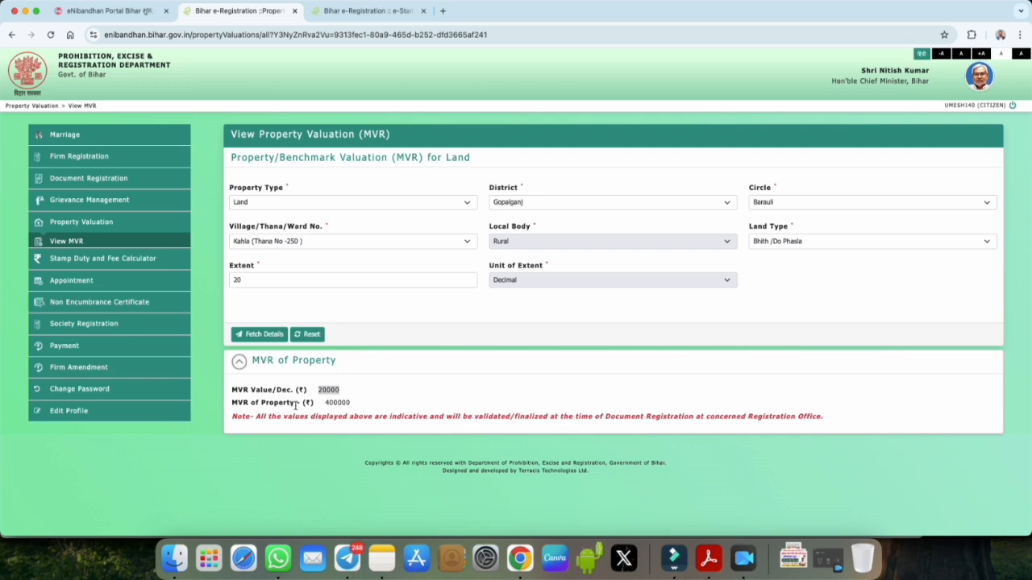
left_click_drag(326, 403, 350, 403)
left_click_drag(320, 391, 339, 390)
left_click_drag(325, 402, 351, 402)
left_click(347, 11)
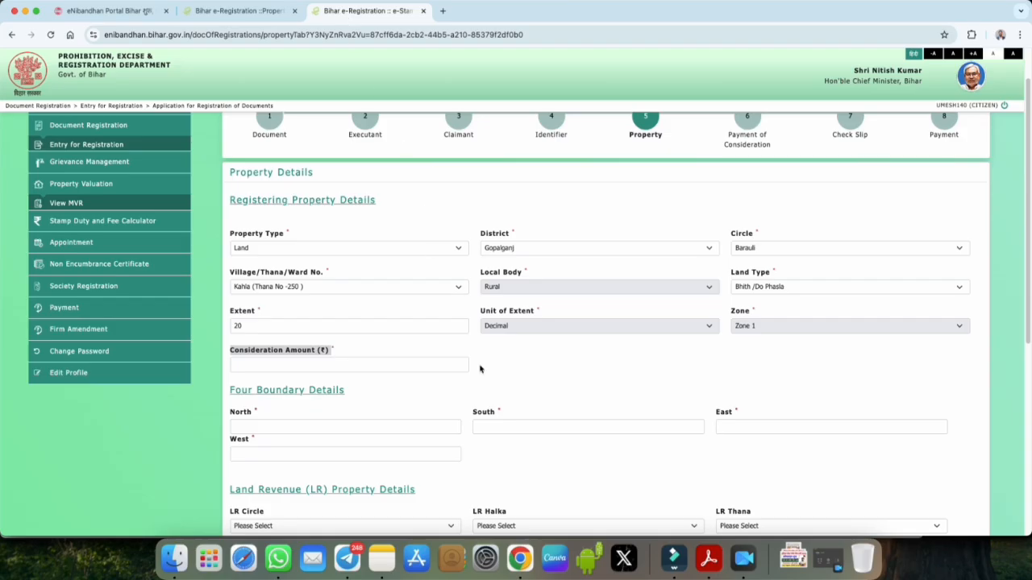
left_click(263, 364)
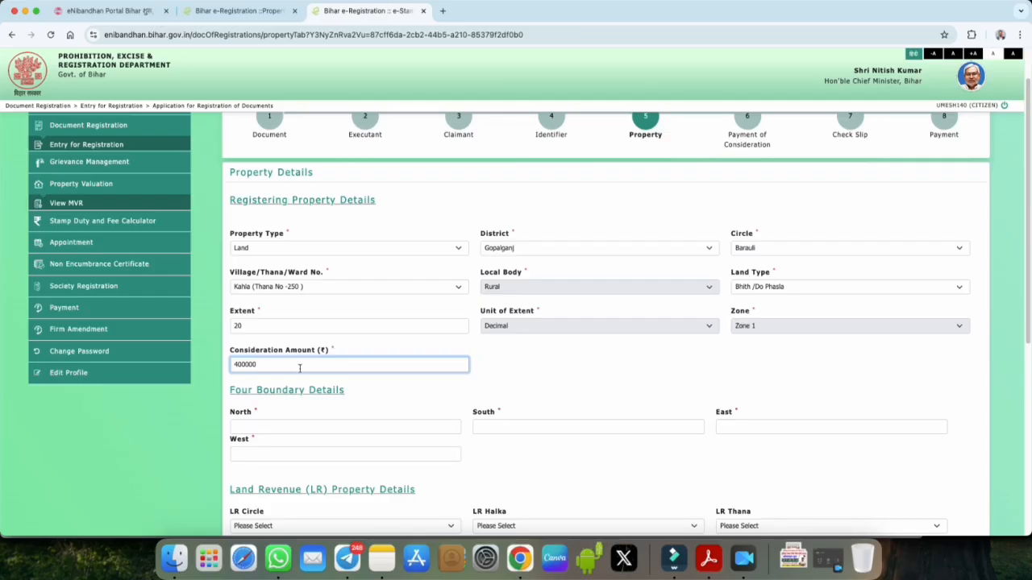
scroll(359, 403, "down", 1)
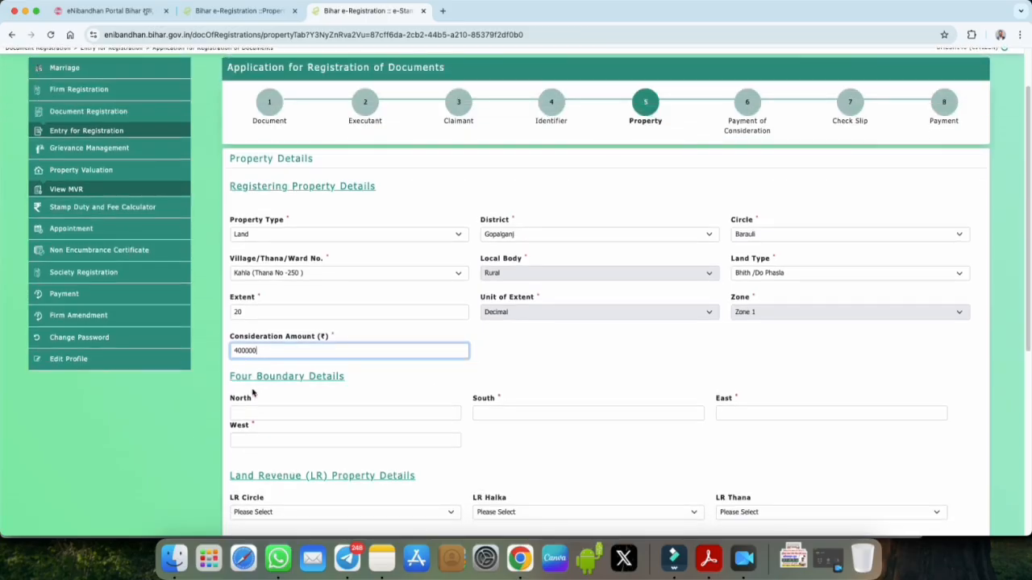
left_click_drag(256, 377, 347, 378)
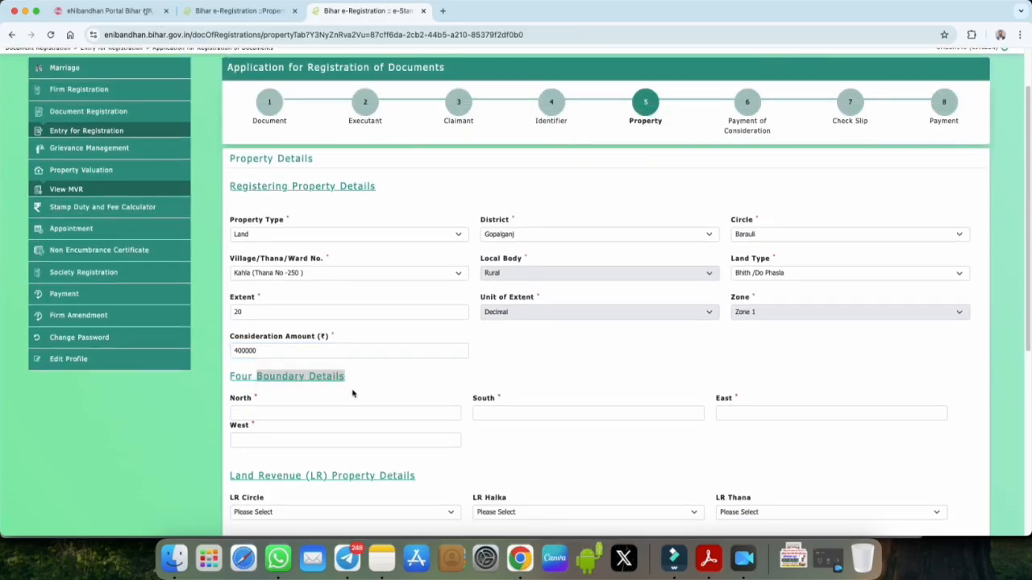
left_click(315, 412)
left_click(476, 399)
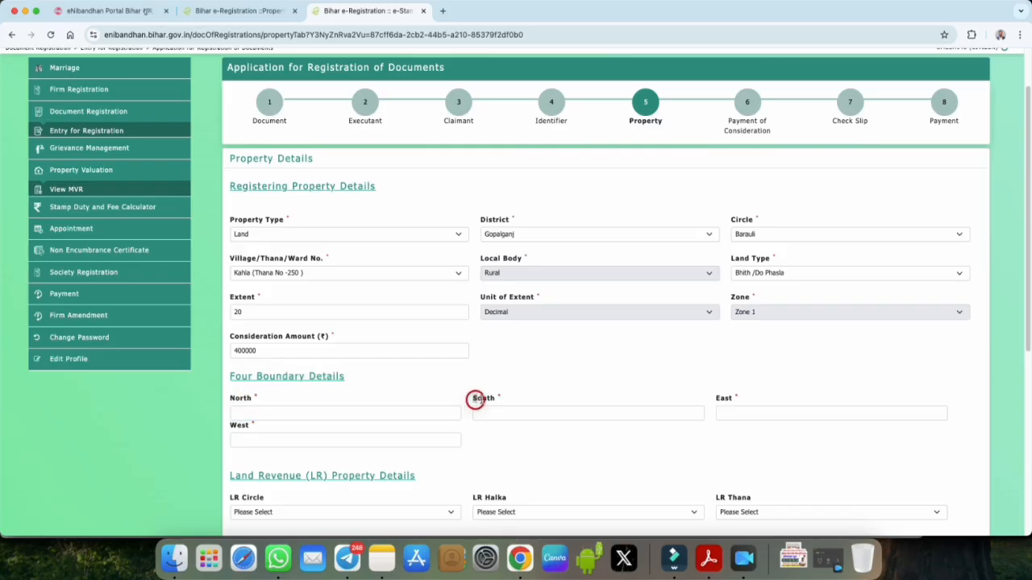
double_click(722, 400)
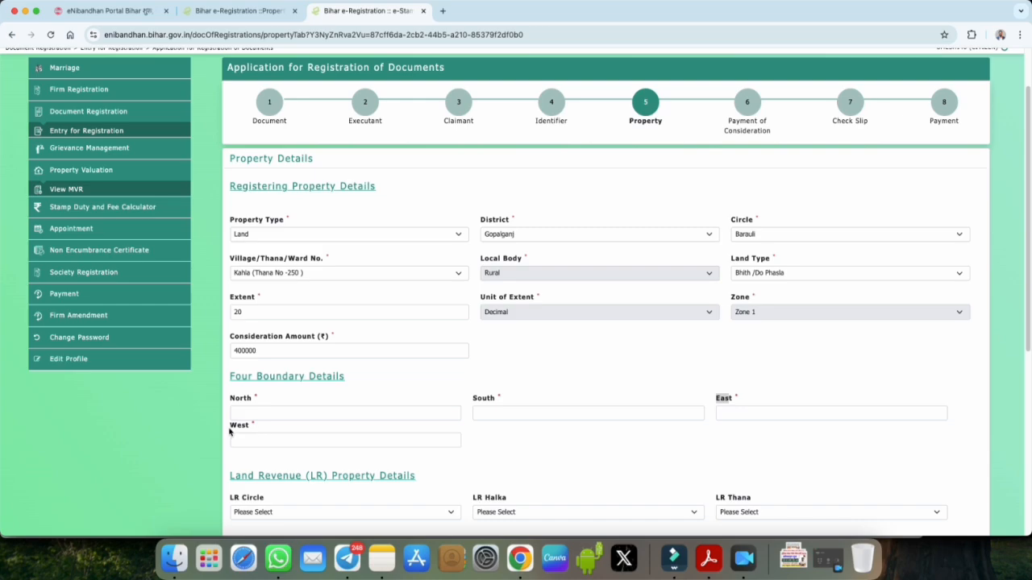
left_click_drag(230, 433, 258, 426)
scroll(516, 452, "down", 3)
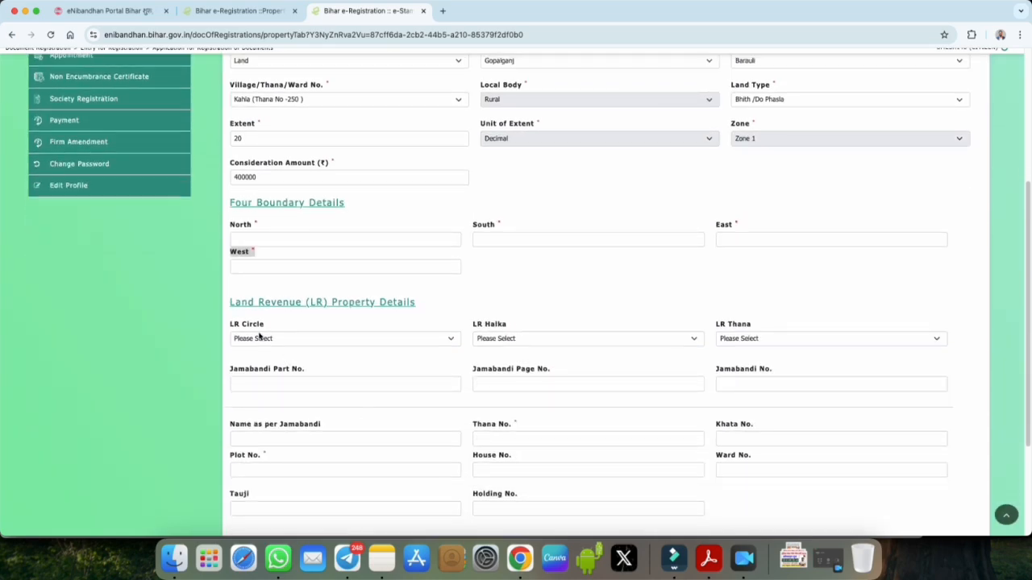
left_click_drag(331, 304, 414, 312)
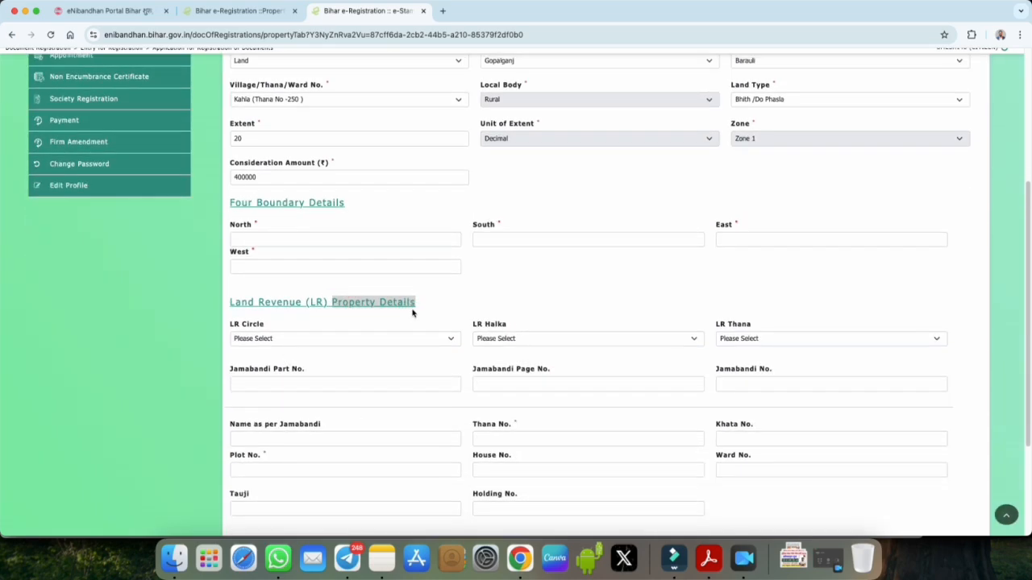
Step: Choose Barauli as LR Circle, कहला as LR Halka, and कहला (250) as LR Thana
left_click(258, 341)
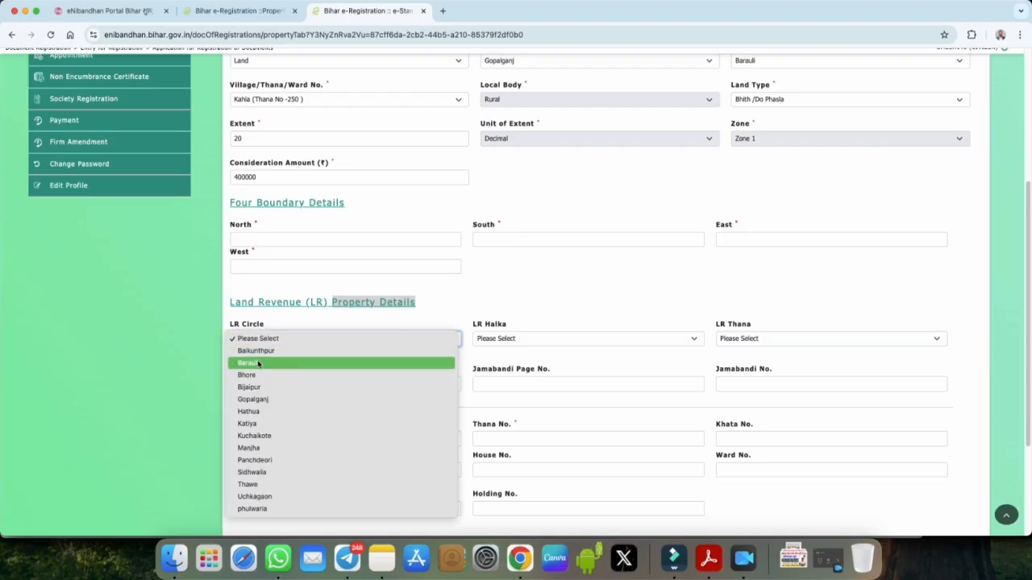
left_click(258, 364)
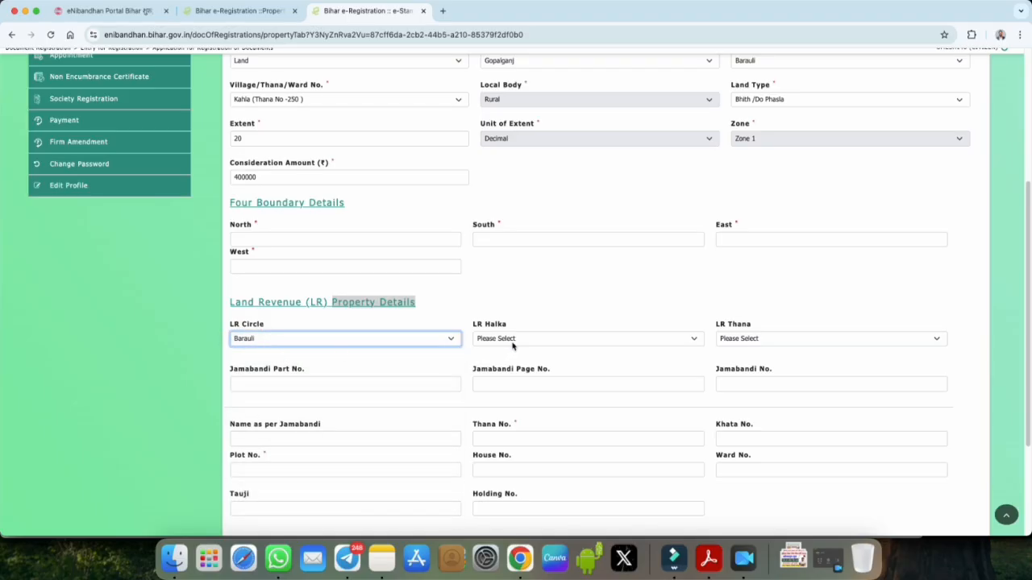
left_click(508, 340)
left_click(501, 364)
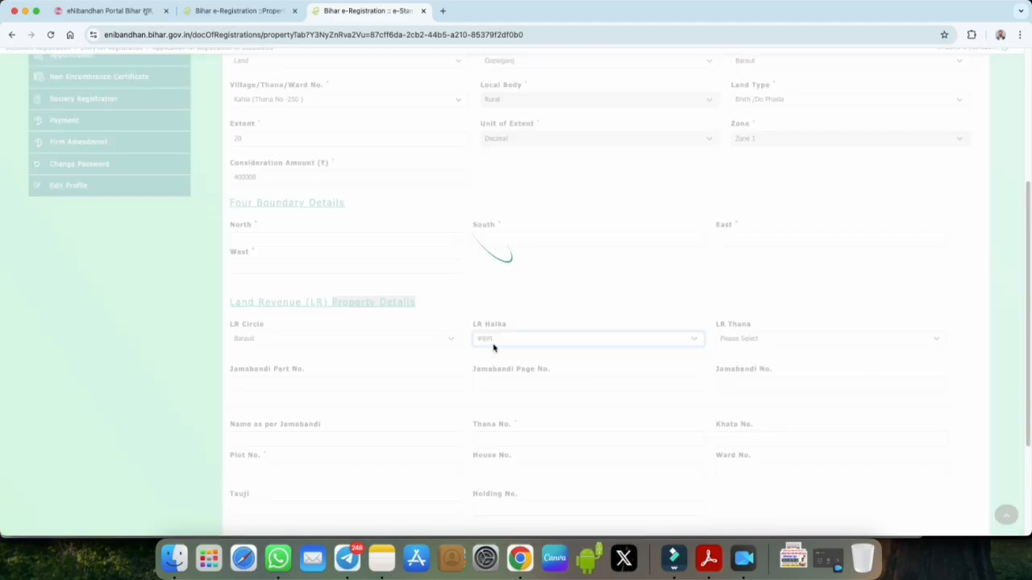
left_click(742, 340)
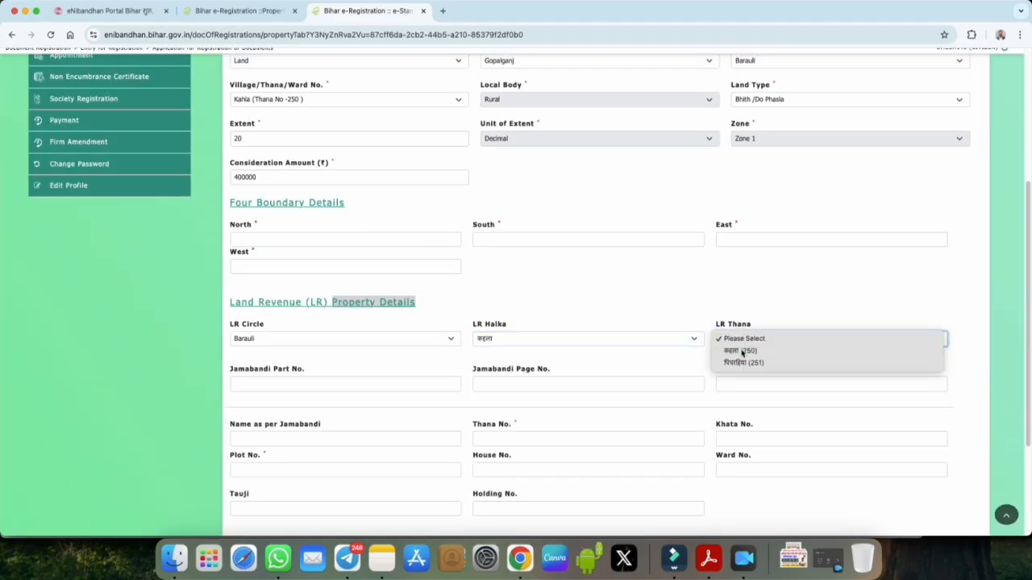
left_click(736, 350)
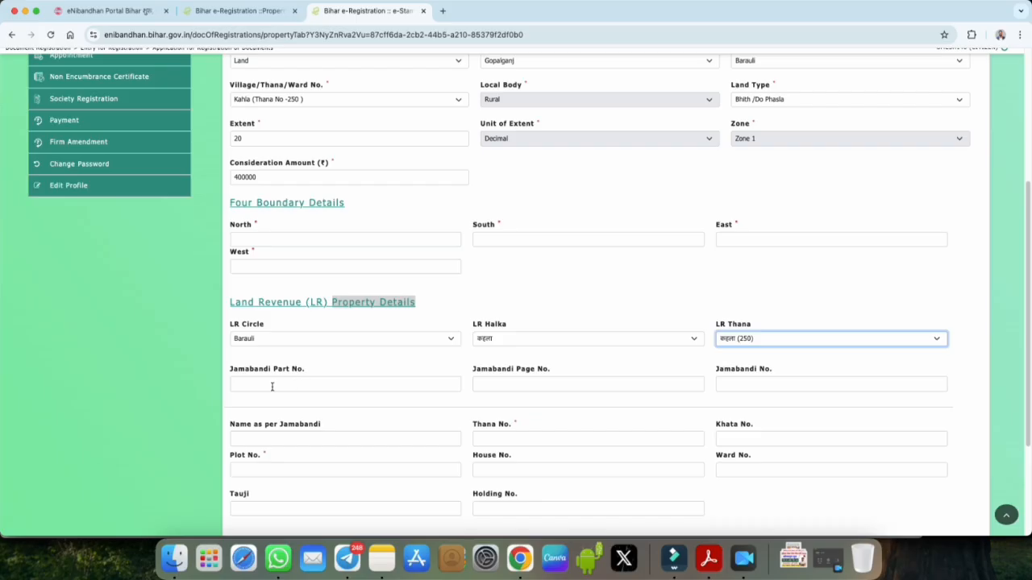
Step: Point out the Jamabandi Part No., Jamabandi Page No. and Name as per Jamabandi fields
left_click_drag(231, 369, 307, 370)
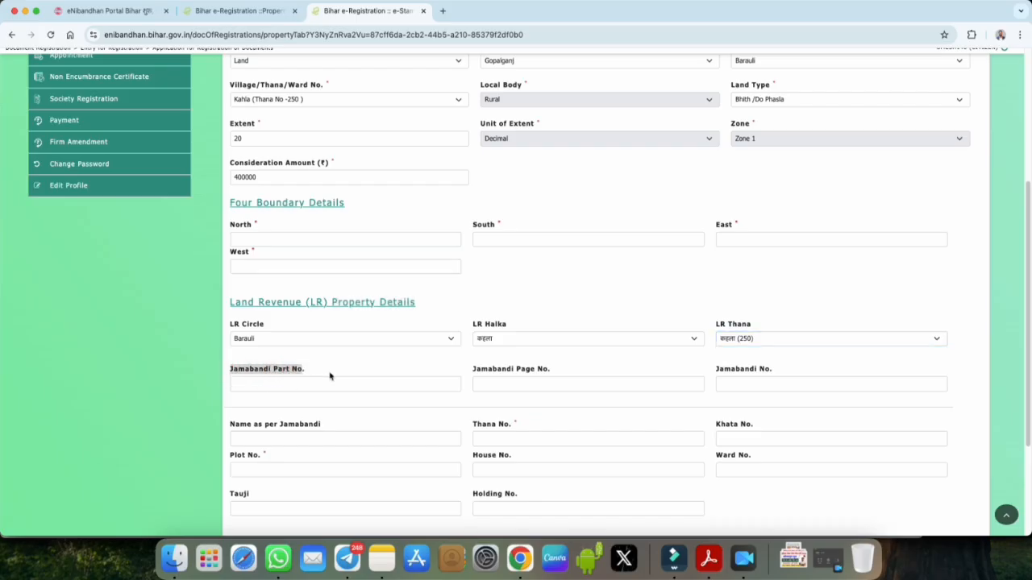
left_click_drag(474, 371, 551, 370)
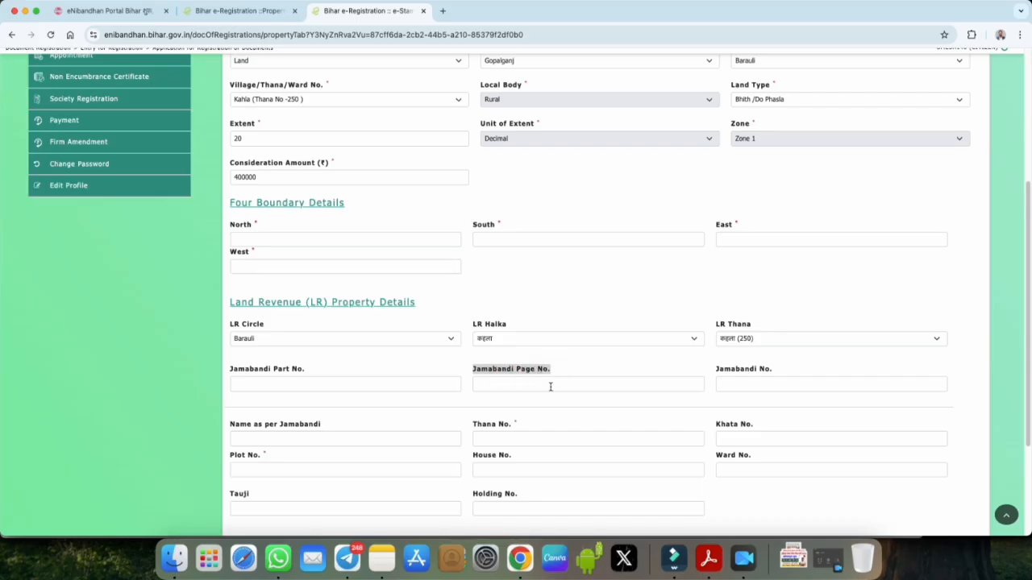
left_click(721, 368)
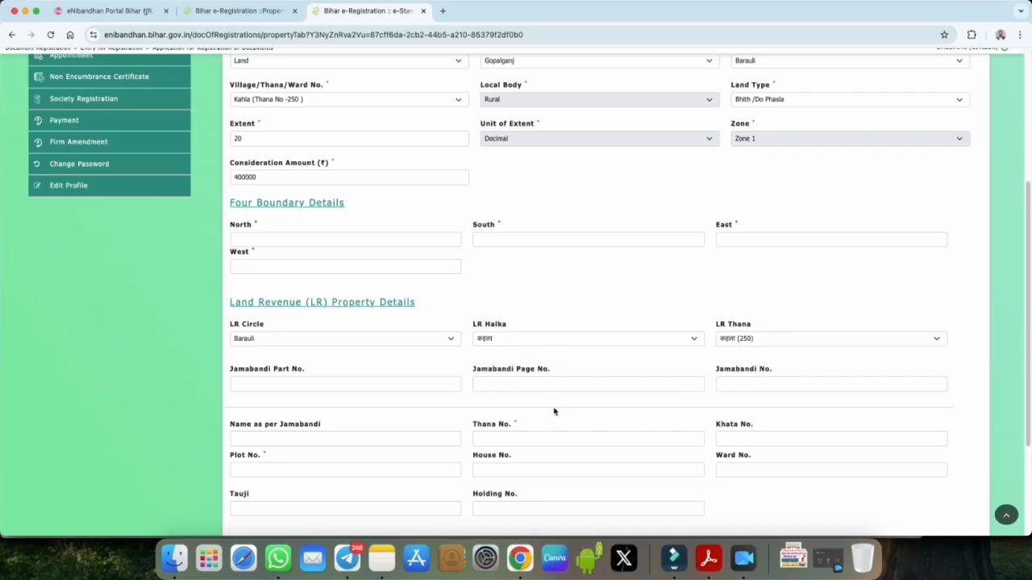
left_click_drag(231, 425, 318, 422)
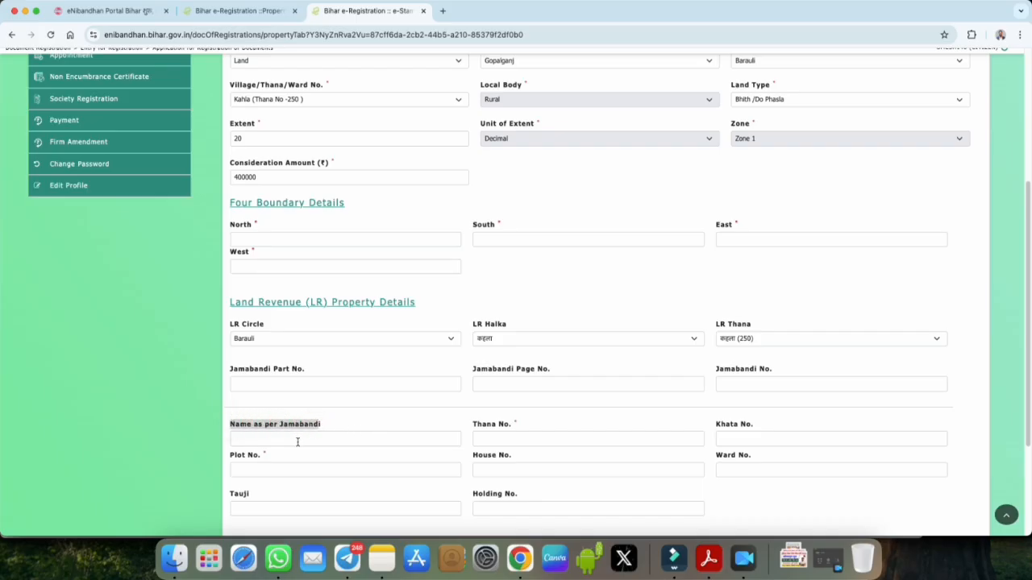
Step: Enter Thana No. 250 for the land
left_click(333, 428)
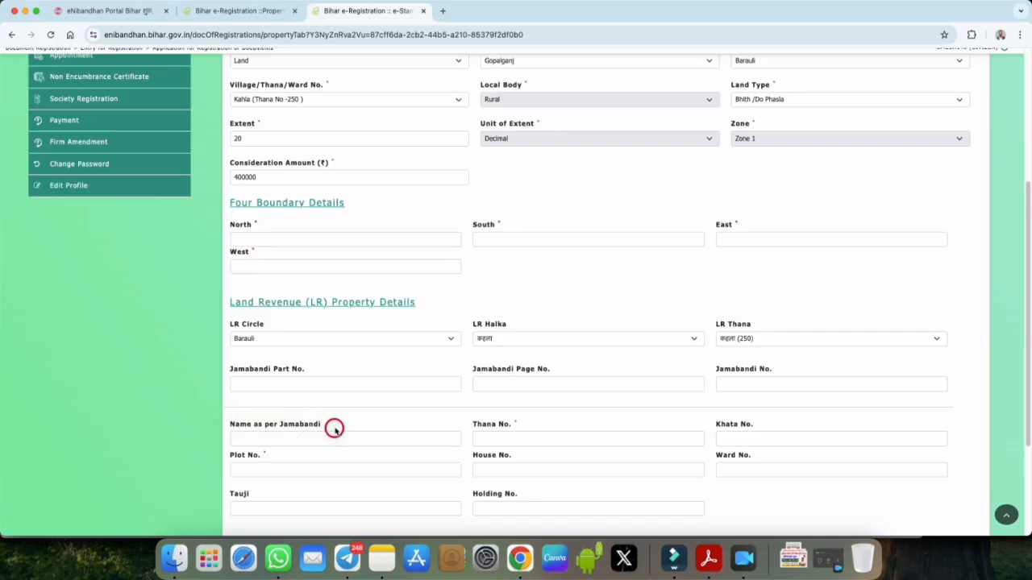
left_click(475, 425)
left_click_drag(476, 425, 507, 427)
left_click(507, 439)
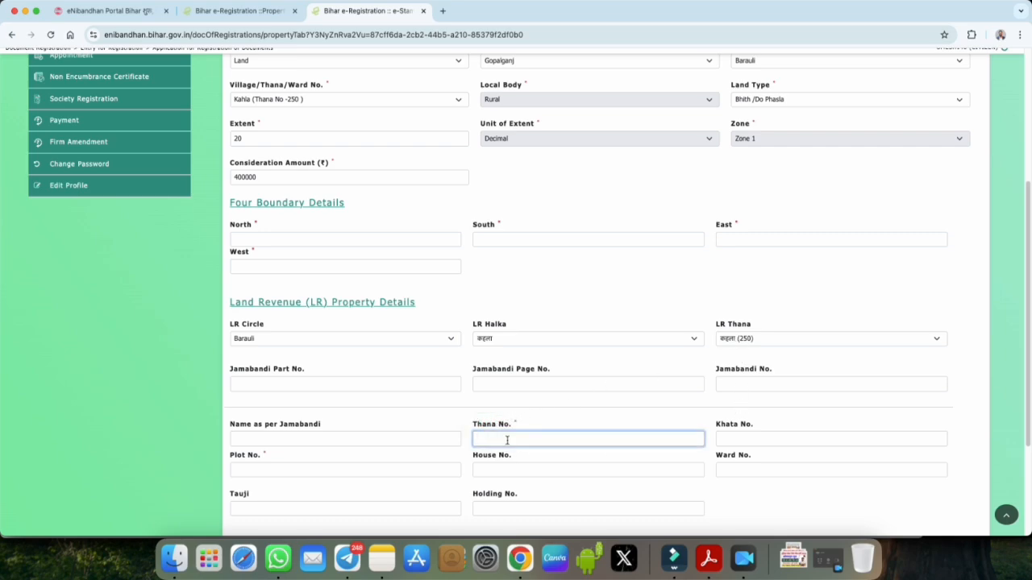
type("250")
left_click(743, 439)
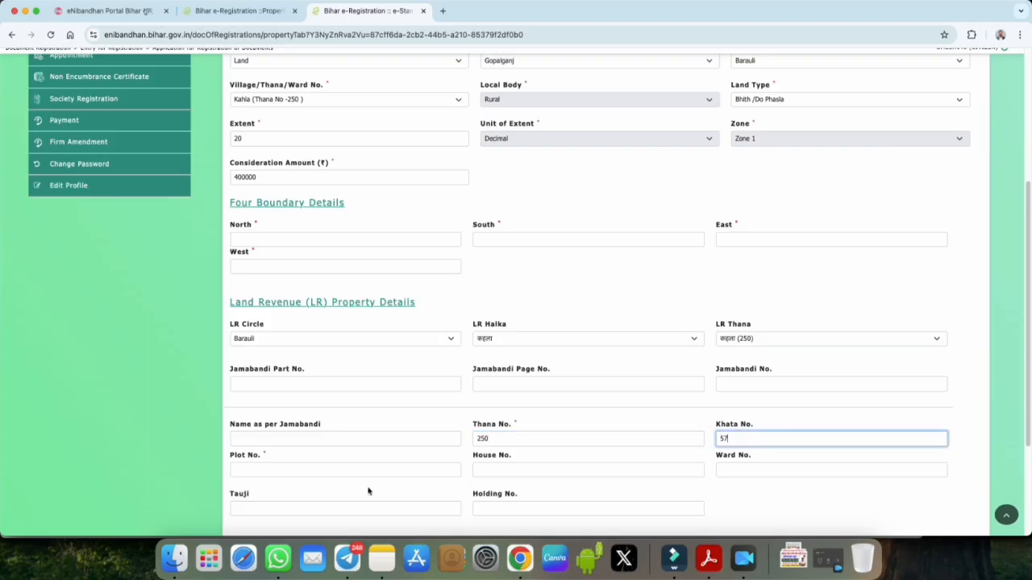
left_click(320, 469)
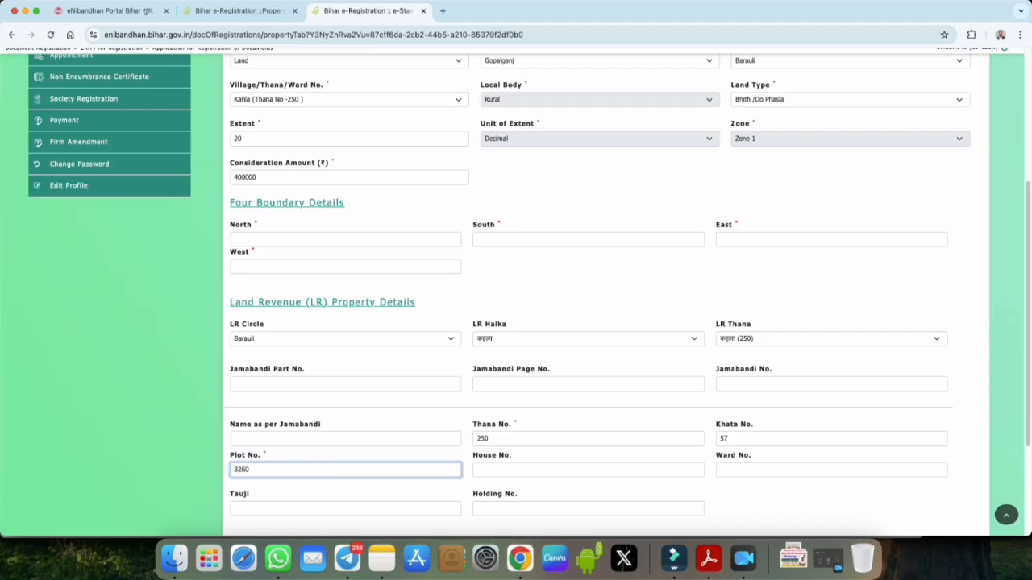
scroll(542, 506, "down", 1)
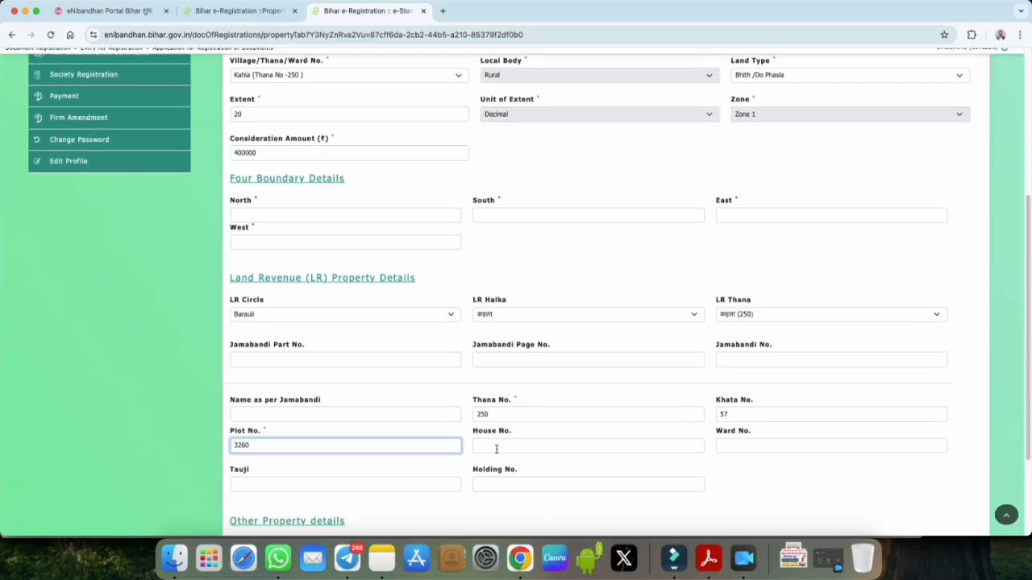
left_click(733, 445)
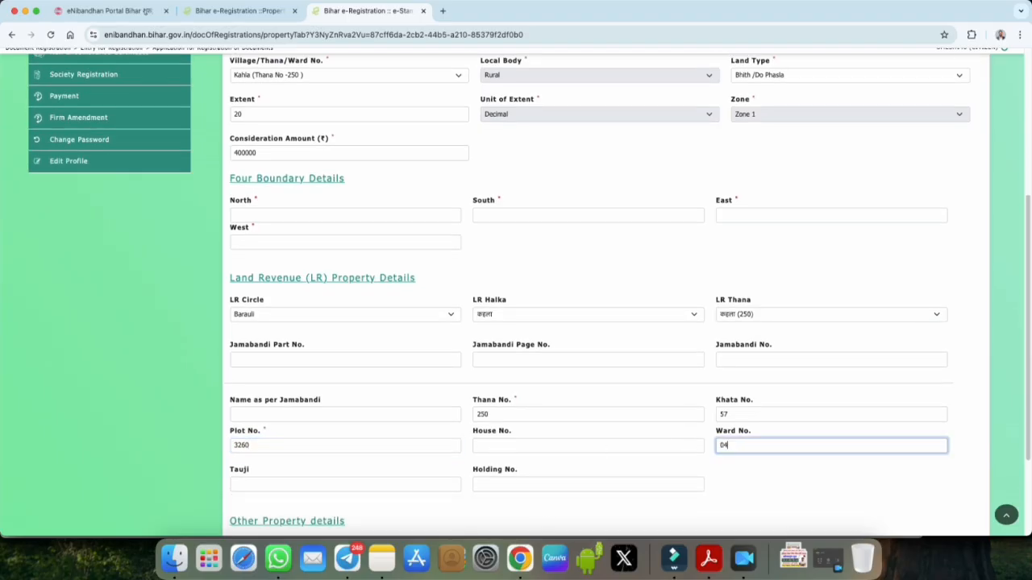
left_click(293, 486)
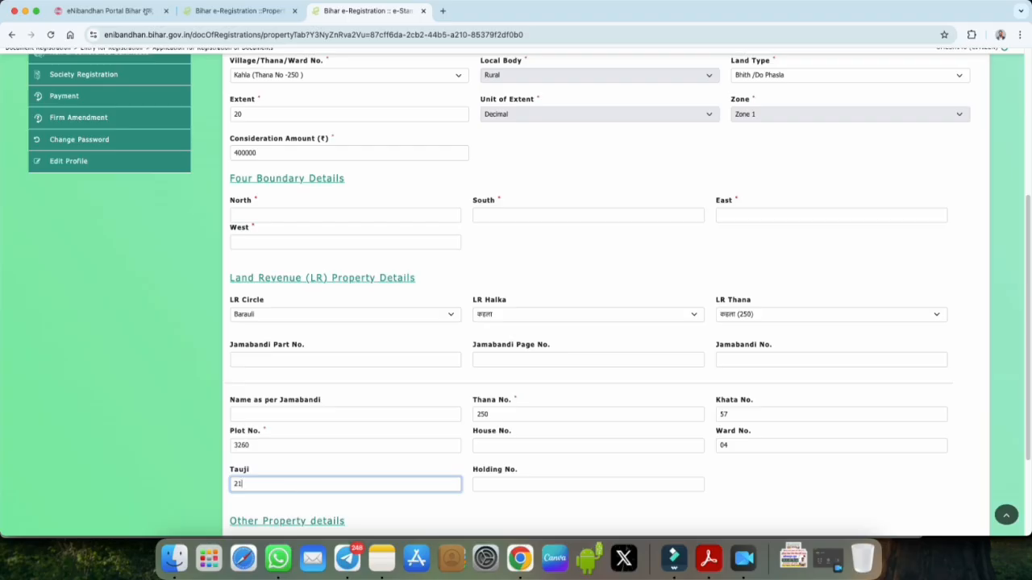
left_click(494, 486)
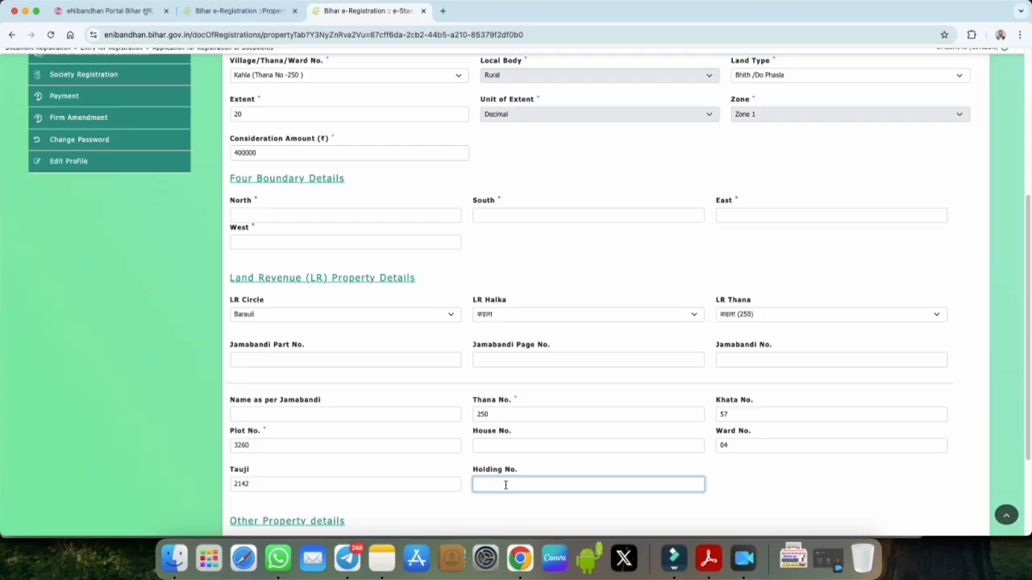
left_click_drag(714, 346, 773, 346)
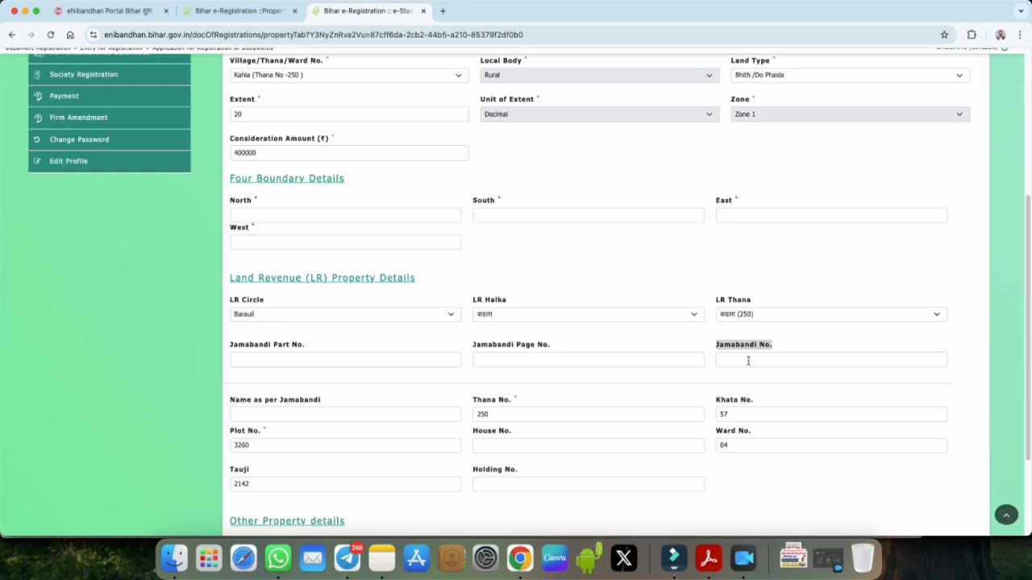
left_click(749, 360)
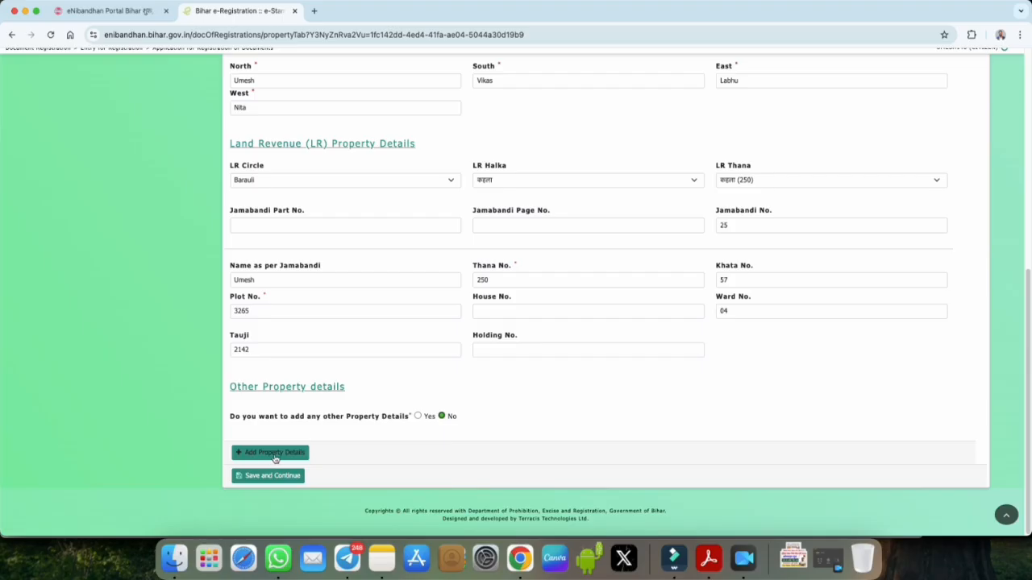
Step: Add the Land entry, Khata/Plot 57 | 3265 with a ₹400000 grand total, to Property Details
left_click(275, 454)
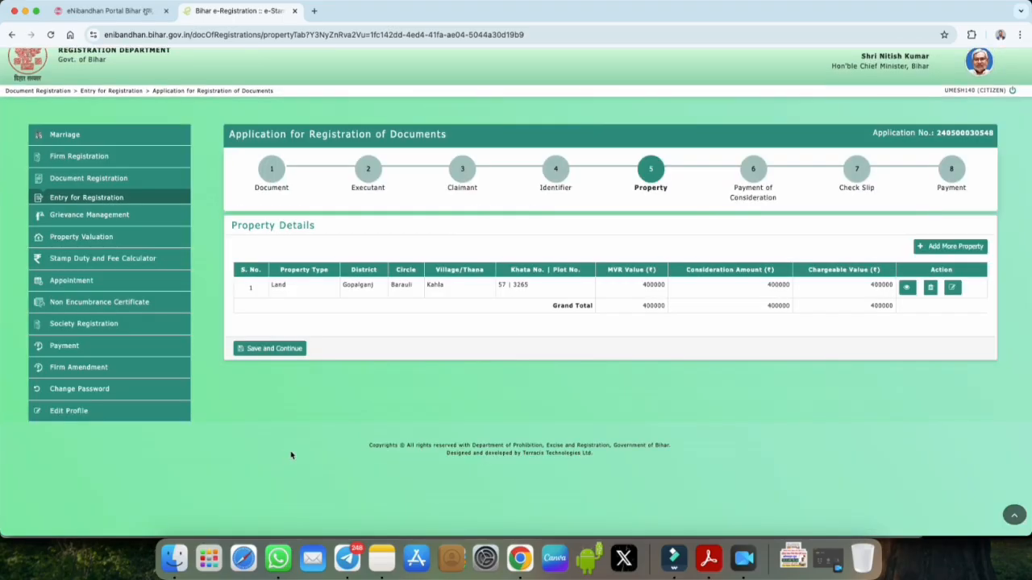
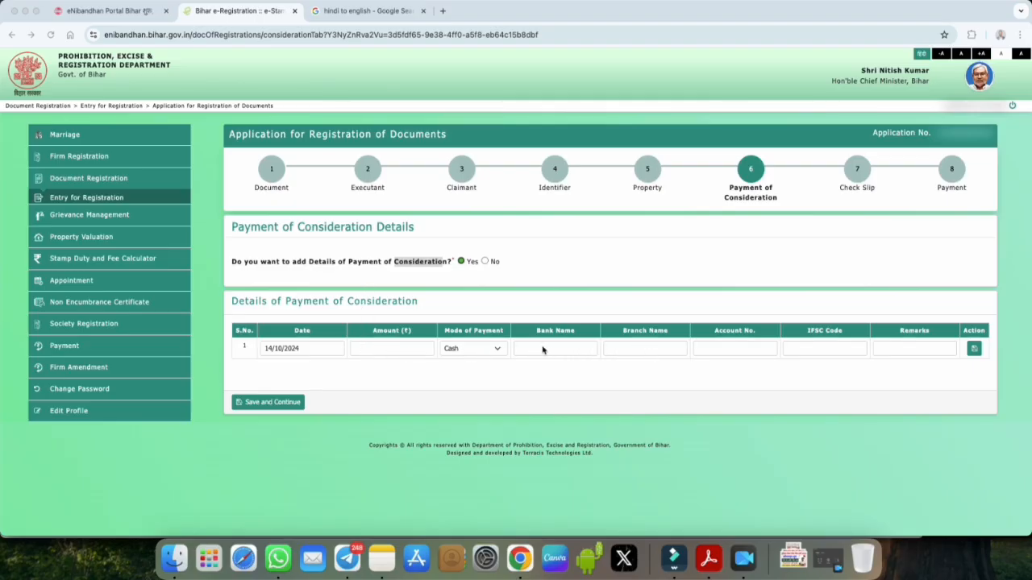
Step: Decline adding consideration payment details and dismiss the property details alert
left_click(485, 262)
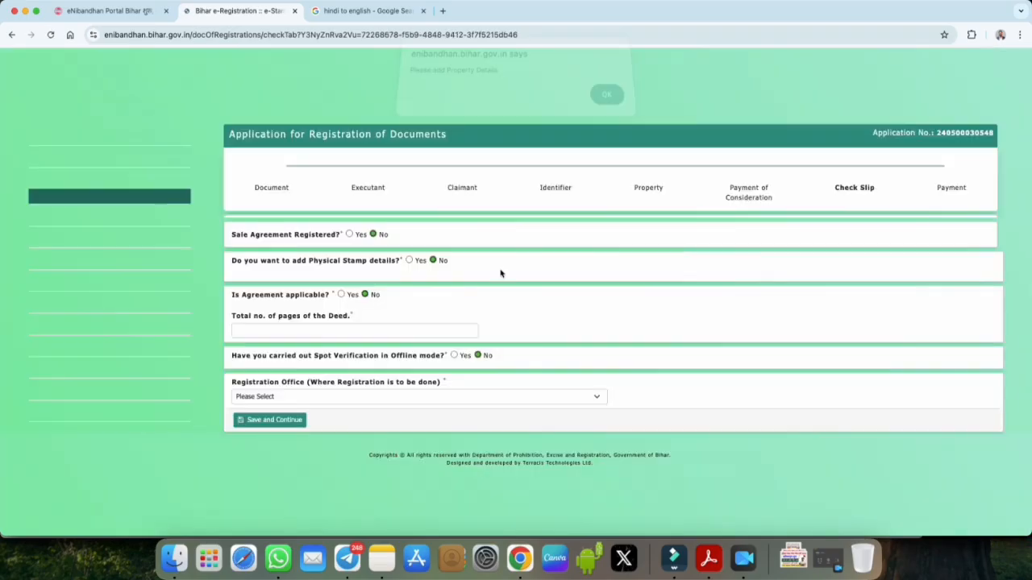
left_click(608, 104)
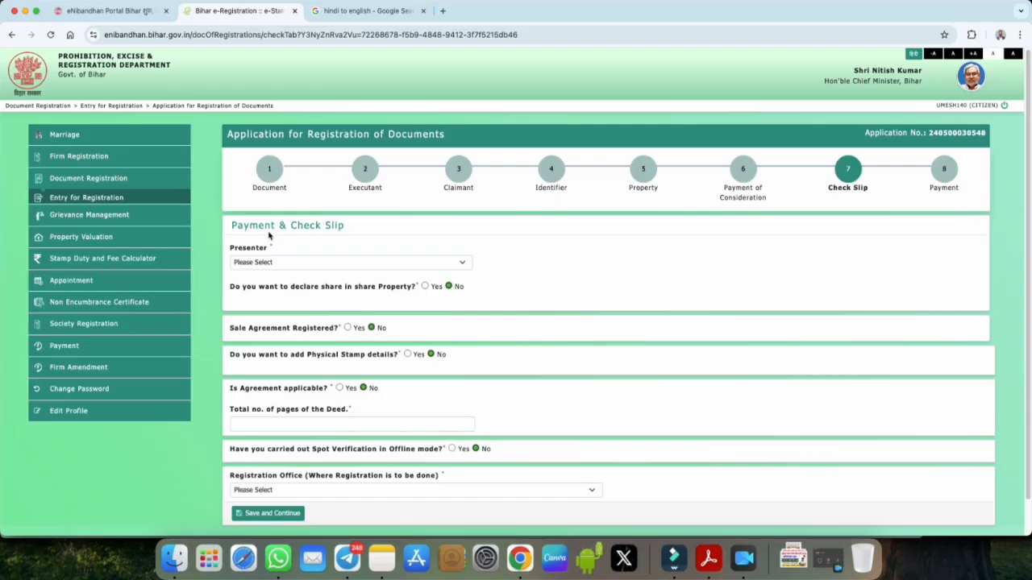
left_click_drag(293, 228, 345, 227)
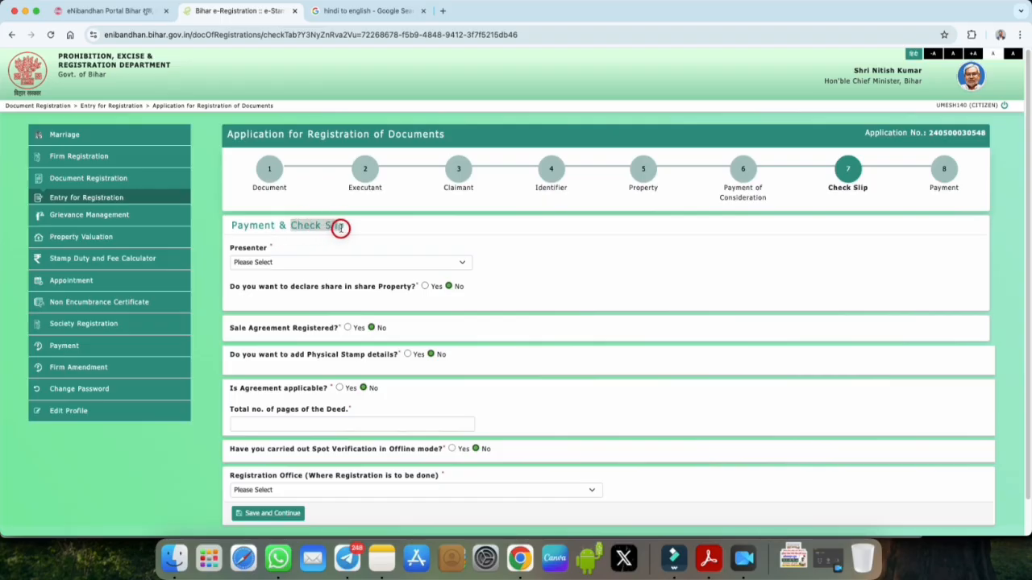
Step: Choose the second listed person as presenter and review the share declaration question
left_click(273, 263)
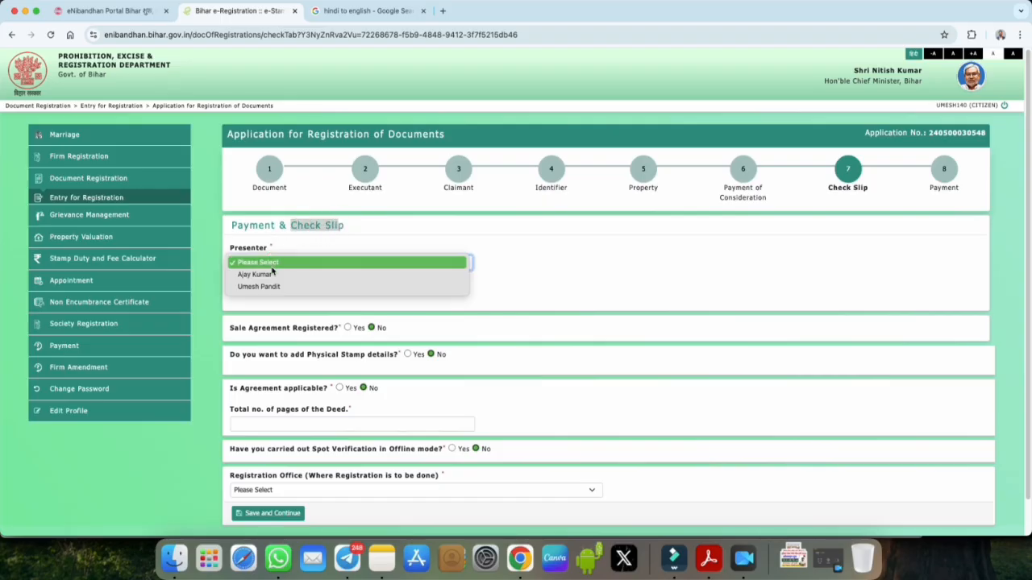
left_click(258, 250)
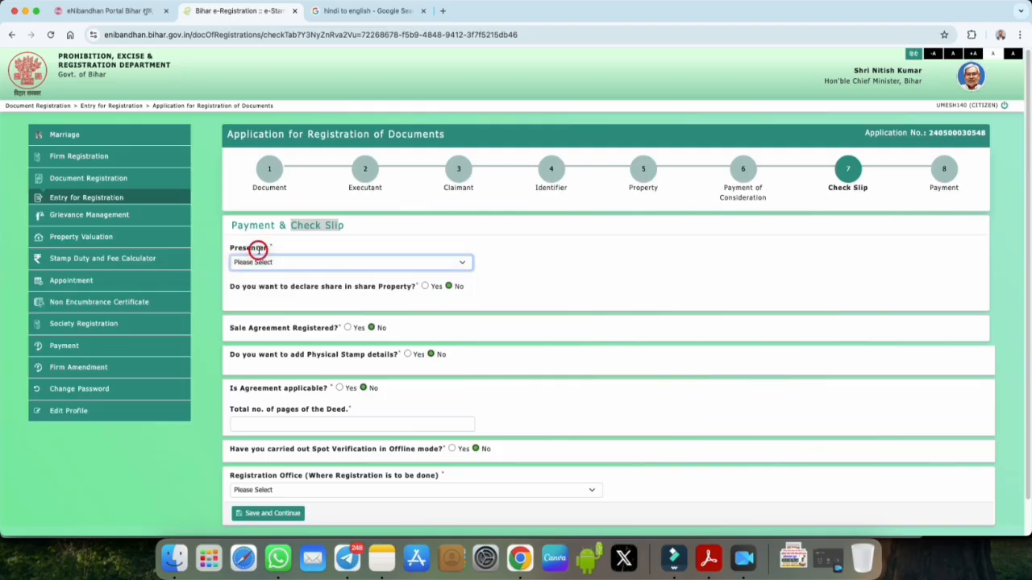
left_click(260, 264)
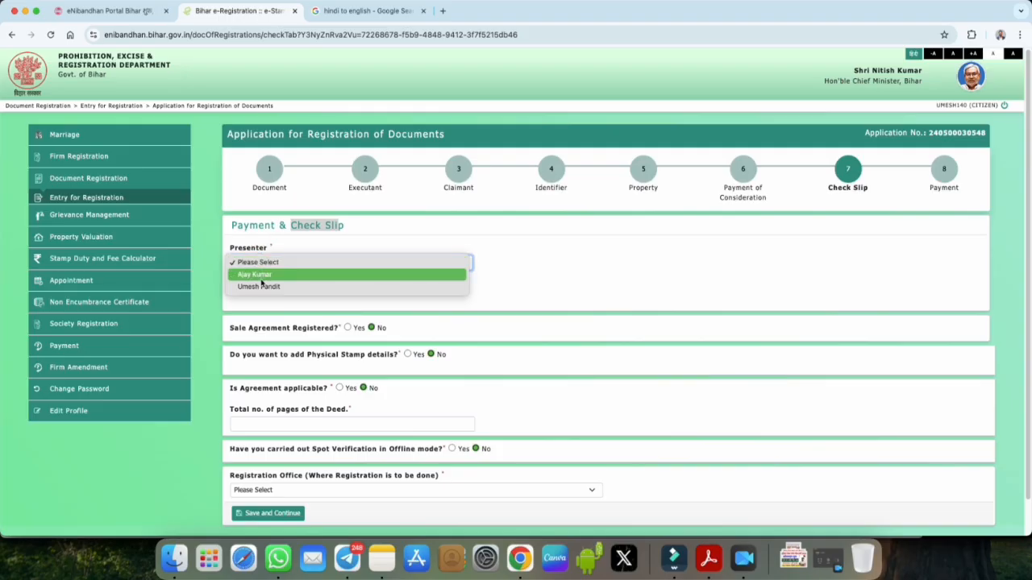
left_click(261, 288)
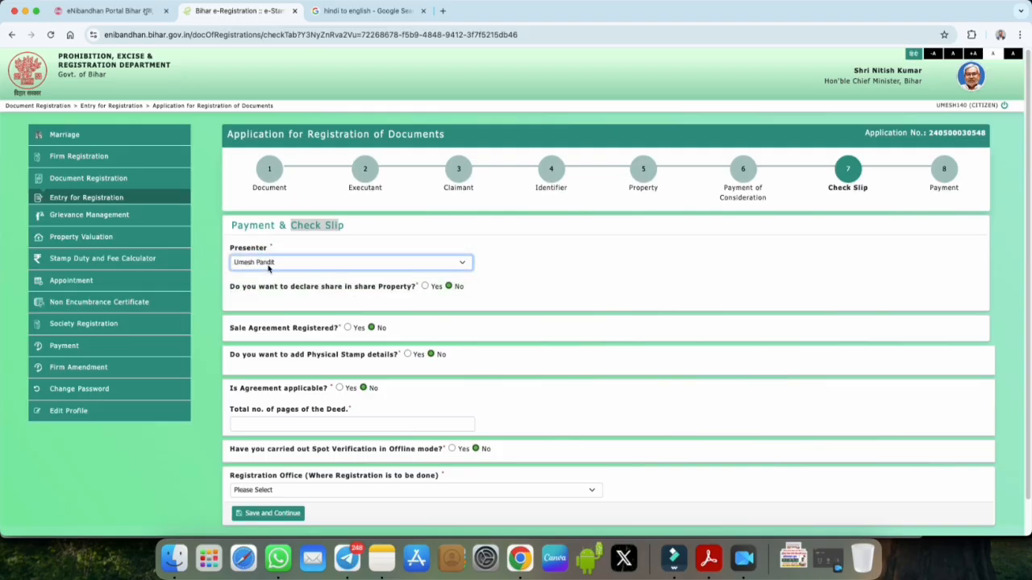
left_click(281, 264)
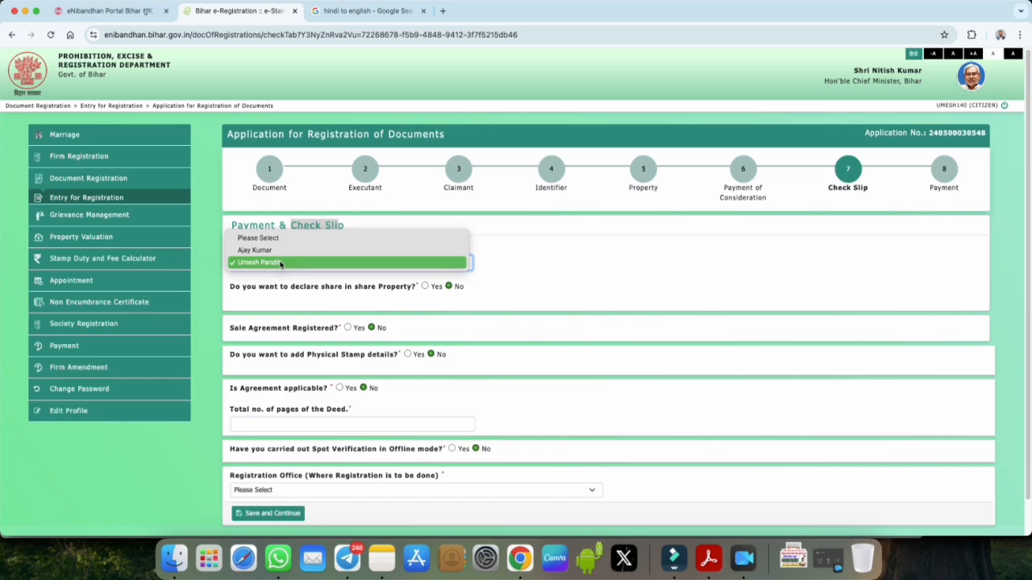
left_click(281, 264)
left_click(231, 288)
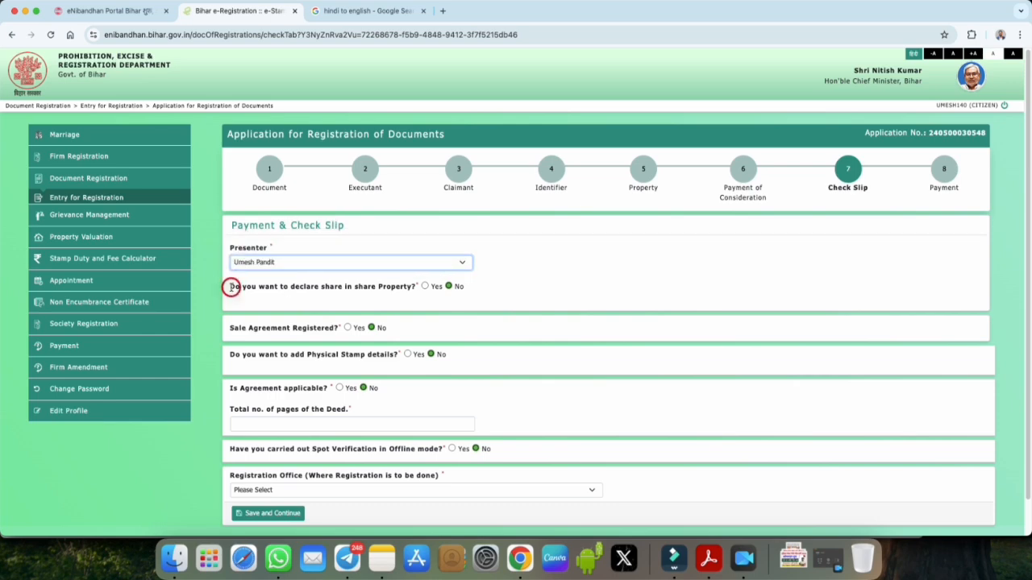
left_click_drag(231, 288, 415, 288)
left_click(425, 287)
left_click(248, 321)
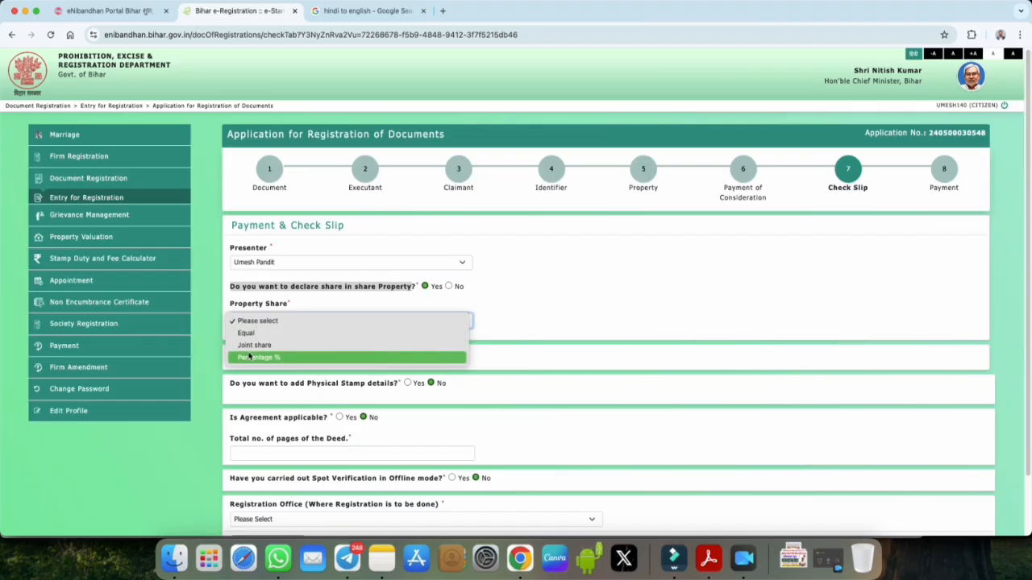
left_click(450, 287)
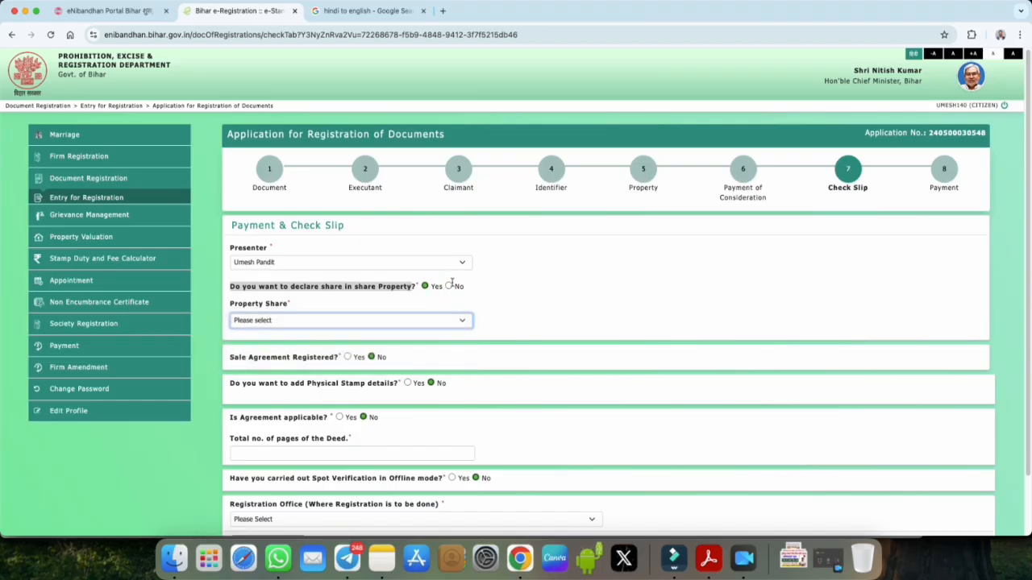
left_click(449, 287)
left_click_drag(226, 329, 337, 329)
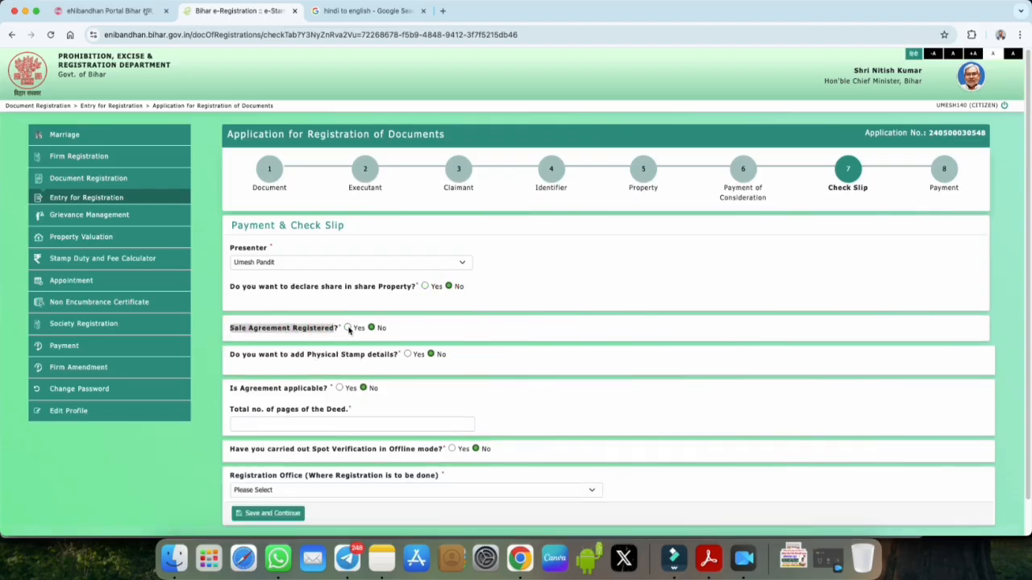
left_click(348, 328)
left_click(241, 365)
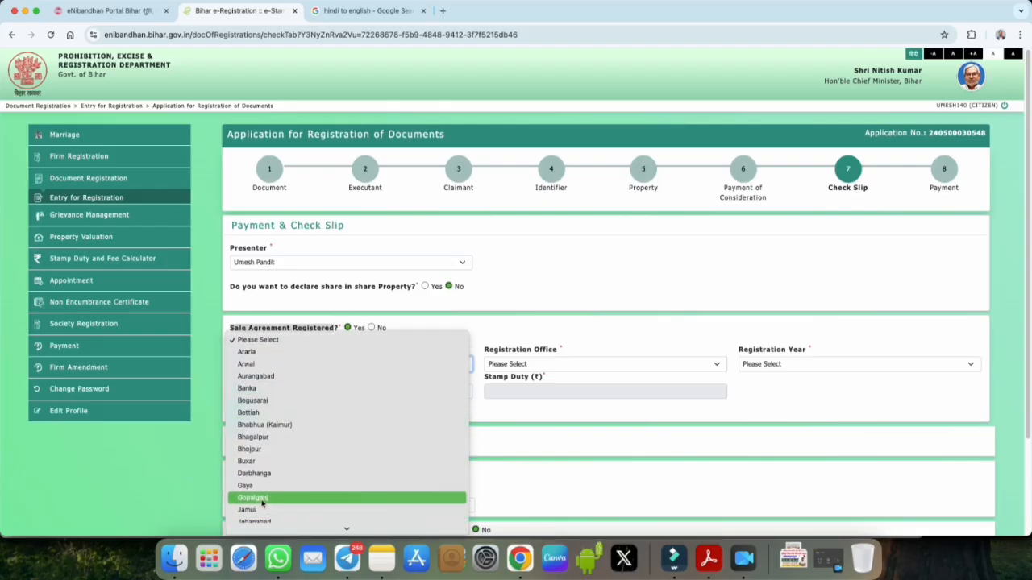
left_click(261, 499)
left_click(529, 364)
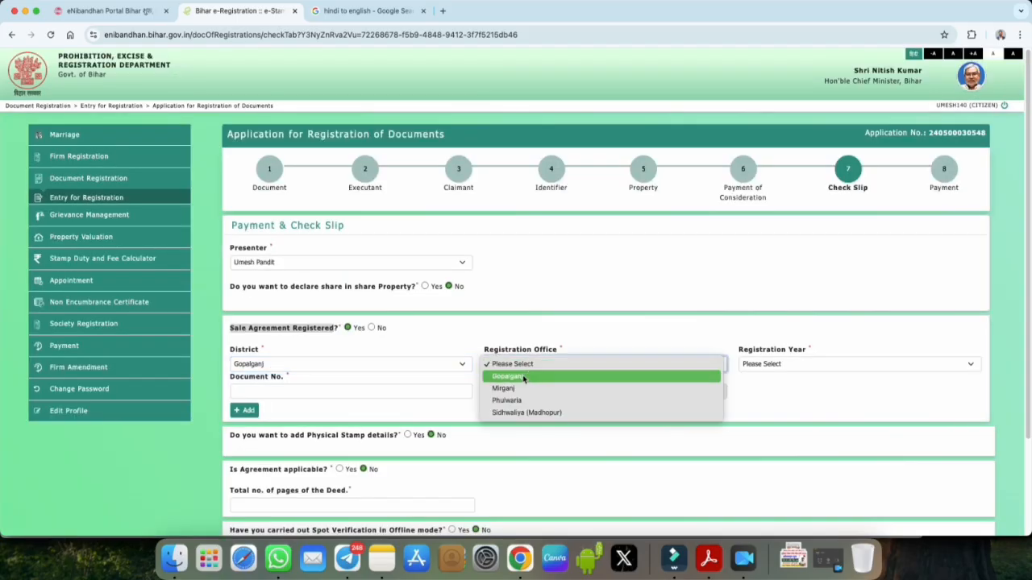
left_click(524, 377)
left_click(763, 364)
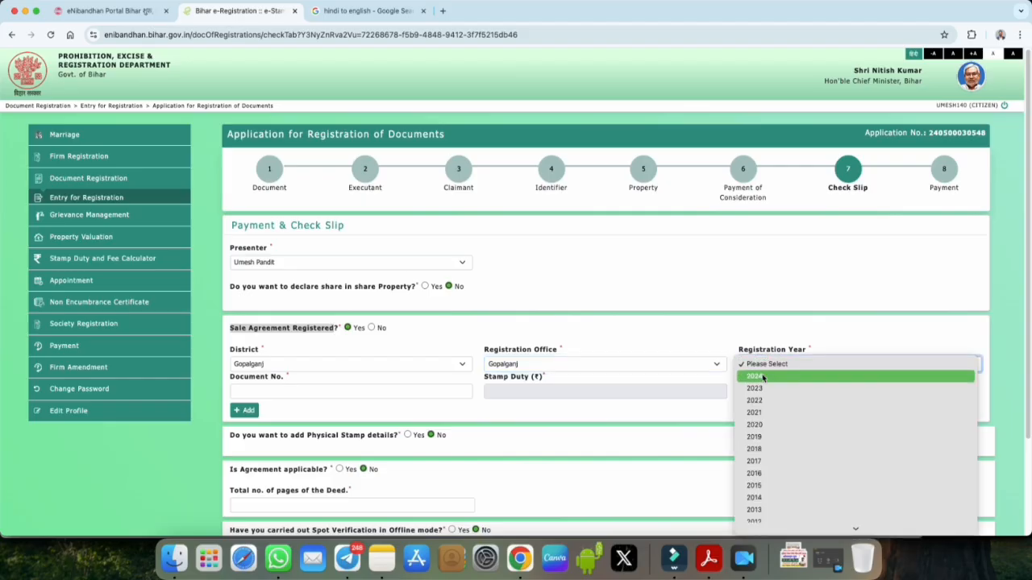
left_click(751, 375)
left_click(260, 392)
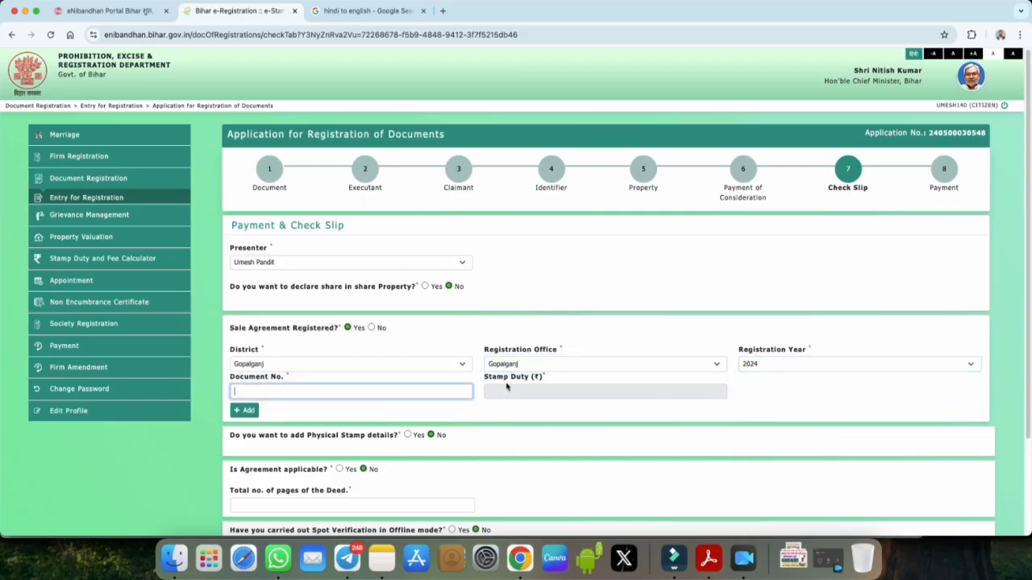
left_click_drag(483, 378, 536, 378)
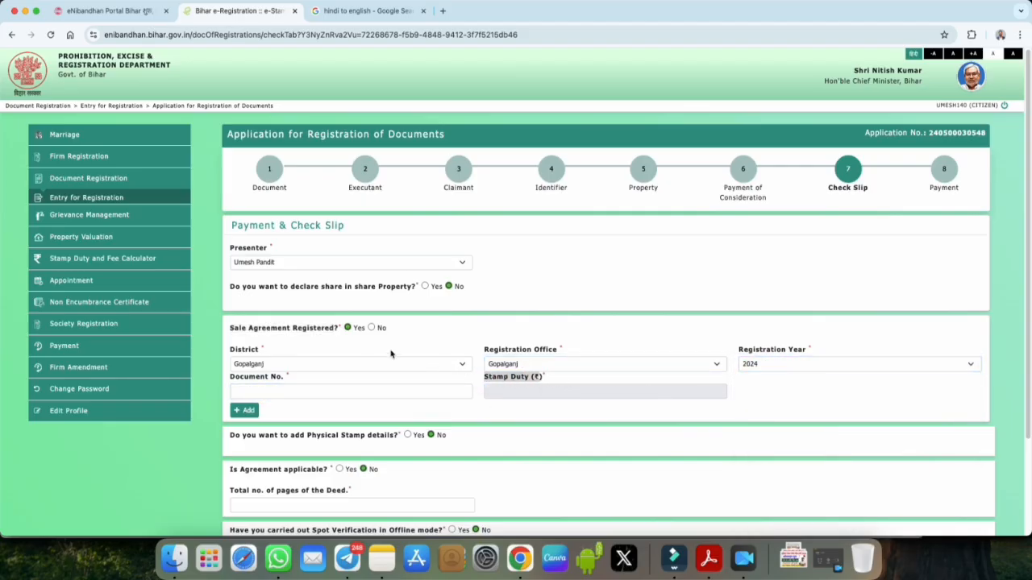
left_click(371, 328)
scroll(411, 355, "down", 1)
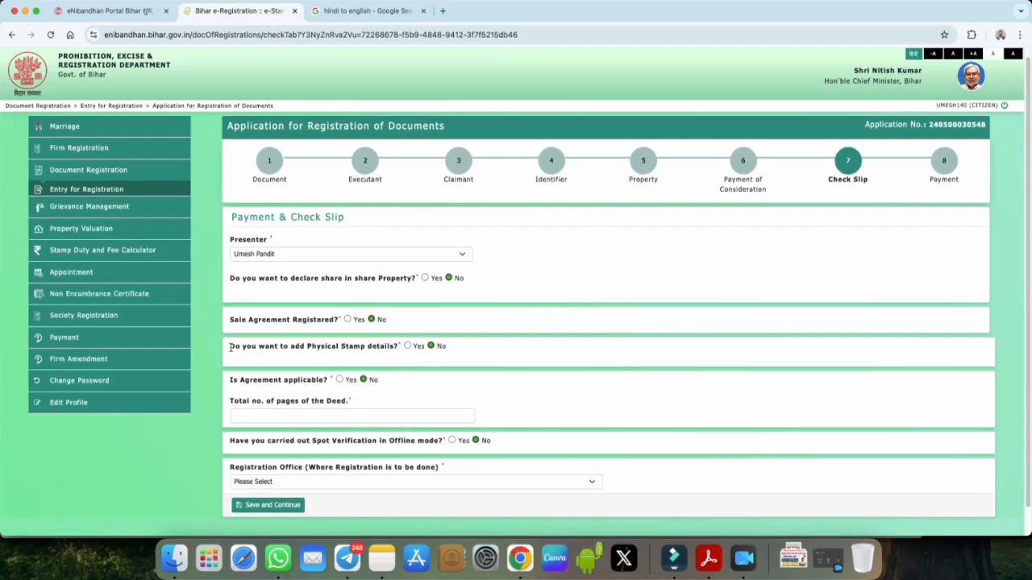
Step: Try Yes, then settle on No, for adding physical stamp details
left_click_drag(230, 346, 401, 344)
left_click(407, 345)
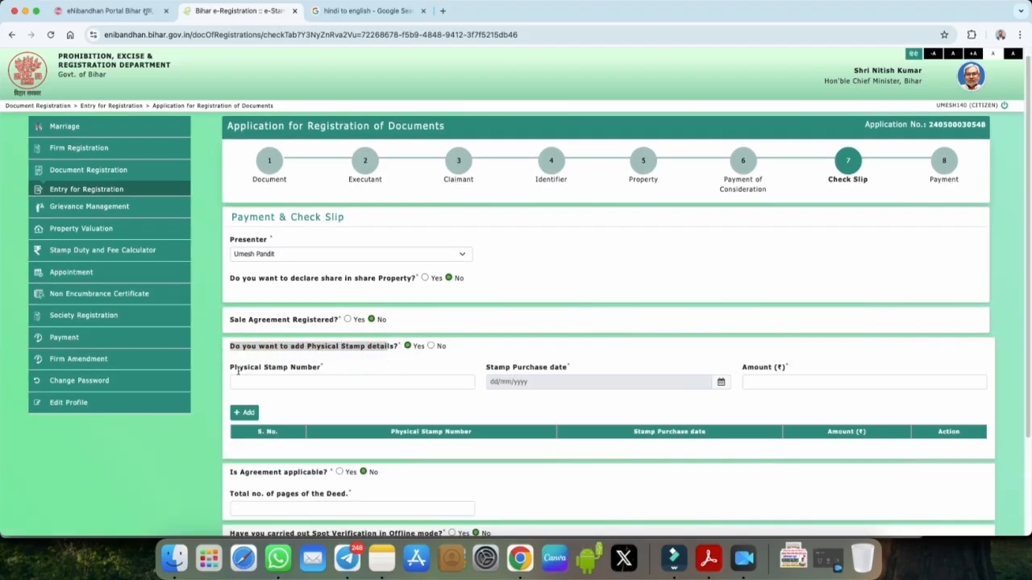
left_click_drag(231, 368, 322, 368)
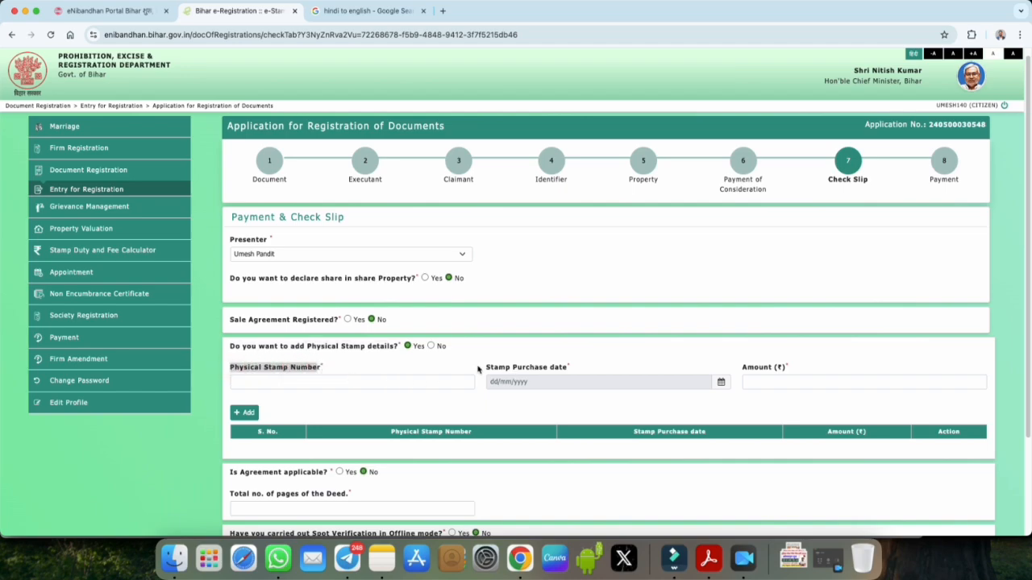
left_click(431, 345)
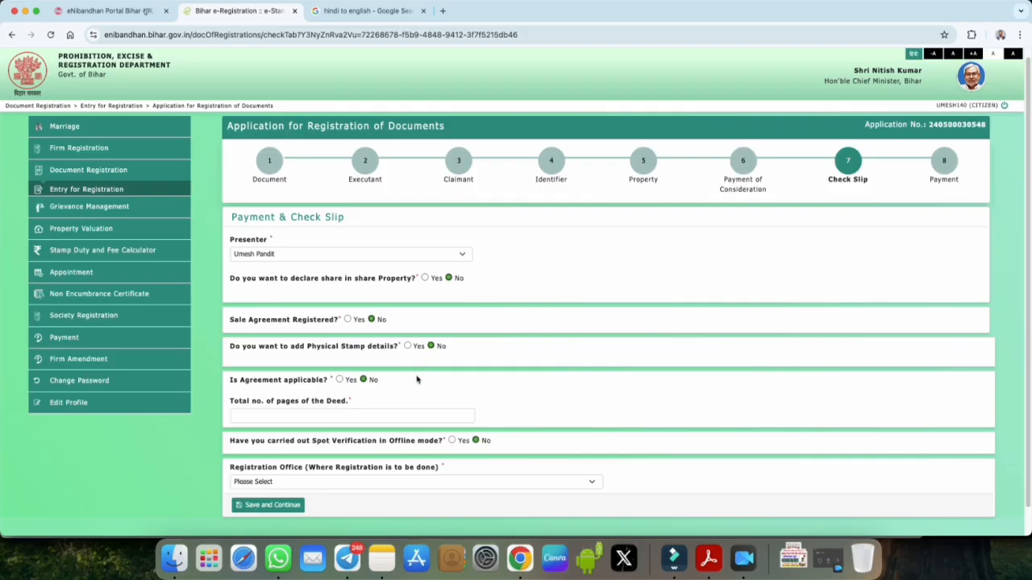
Step: Set Agreement applicable to Yes, look at the deed page count, then revert to No
left_click_drag(231, 375, 325, 376)
left_click(338, 376)
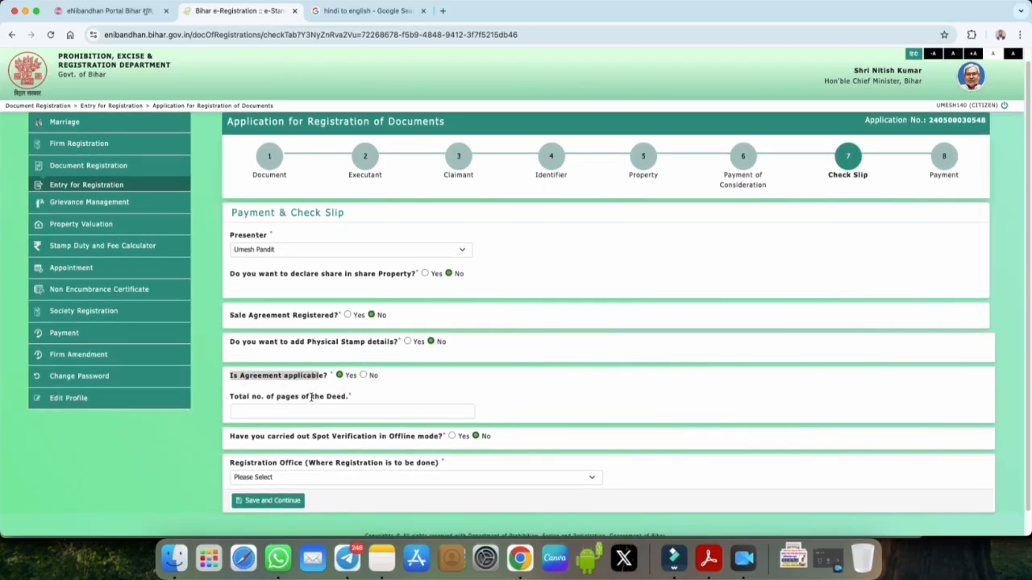
left_click(276, 409)
left_click_drag(233, 397, 358, 398)
left_click(320, 397)
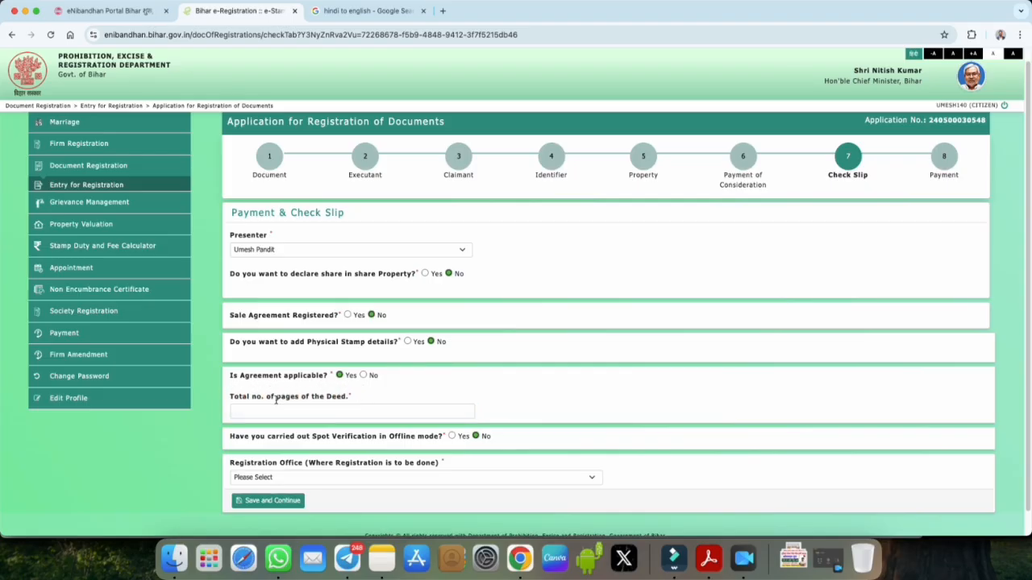
left_click(363, 375)
Step: Mark Spot Verification in Offline mode as Yes
scroll(285, 438, "down", 1)
left_click_drag(269, 429, 442, 428)
left_click(451, 428)
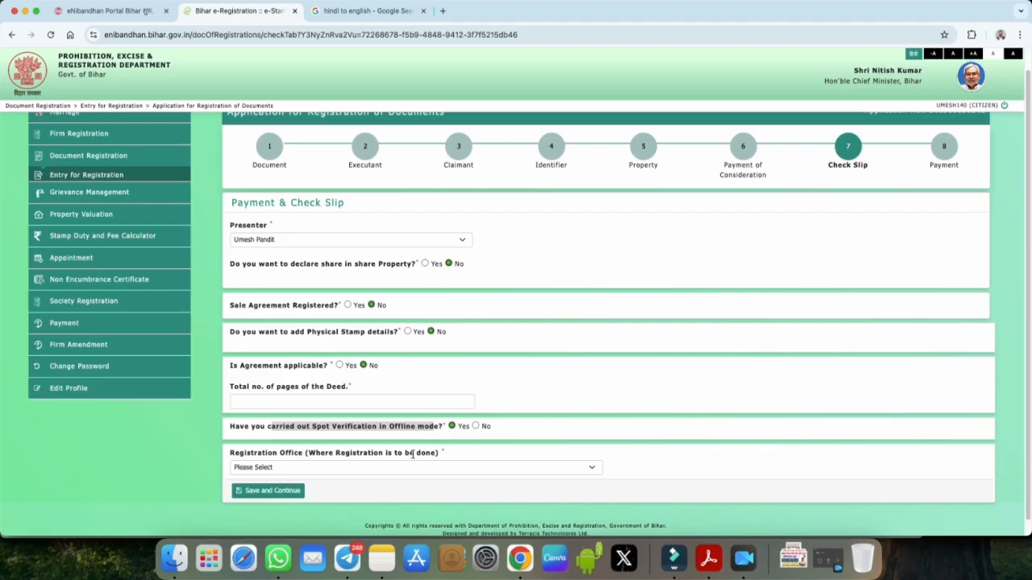
Step: Leave the registration office unset, try saving the check slip, and dismiss the missing-office alert
left_click(330, 468)
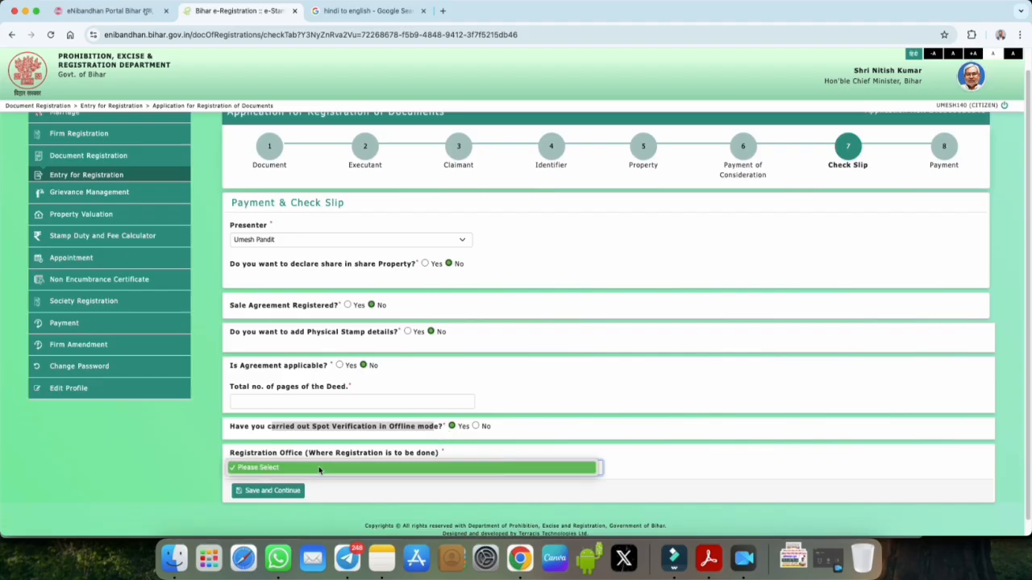
left_click(305, 471)
left_click(272, 454)
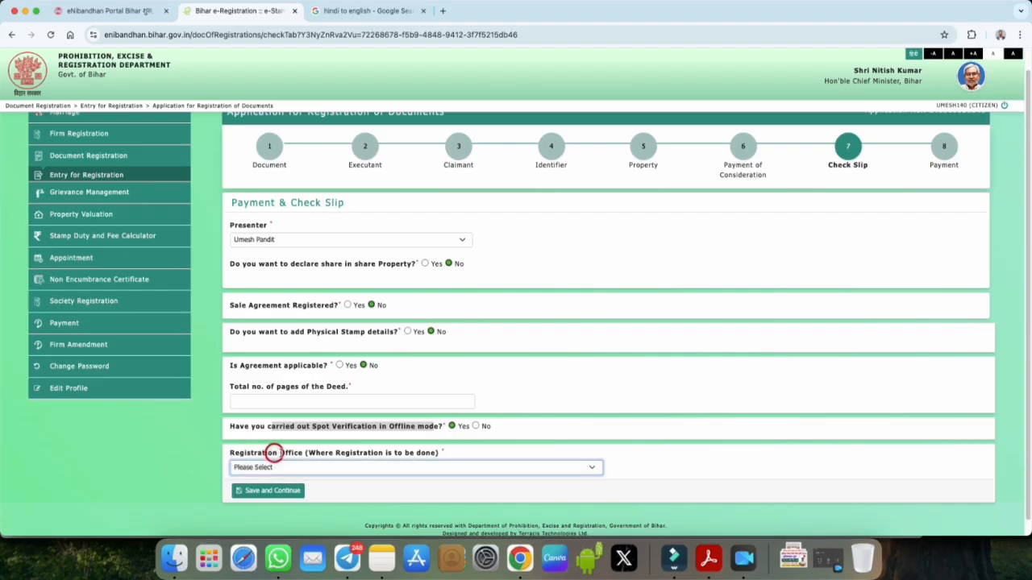
left_click(333, 468)
left_click(333, 468)
left_click(337, 466)
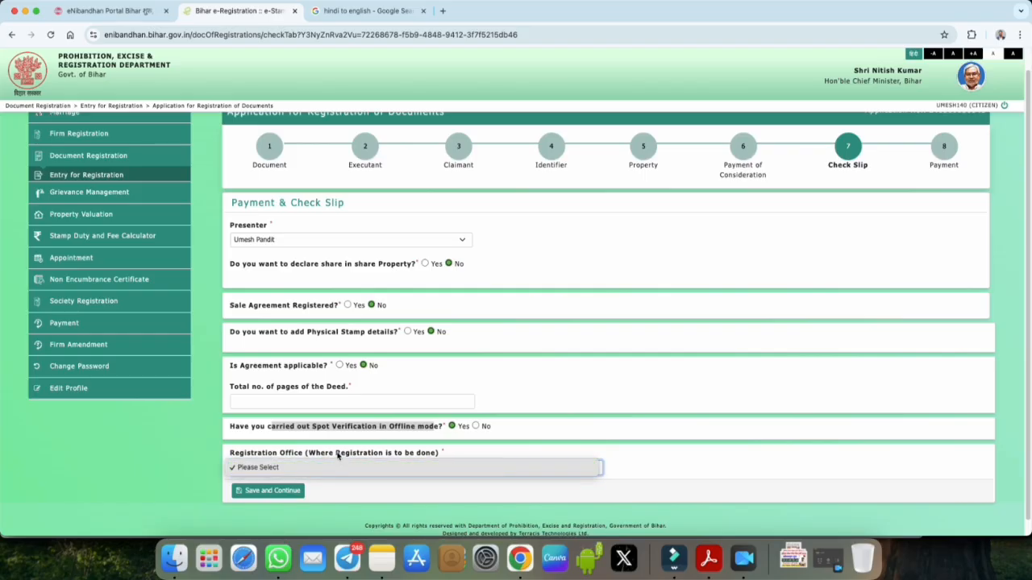
left_click(337, 468)
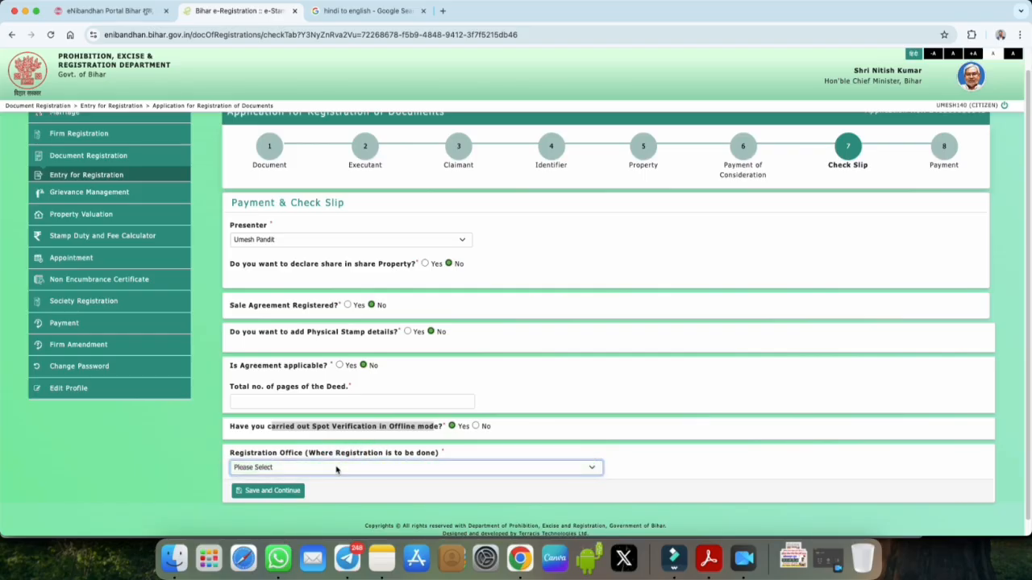
left_click(336, 468)
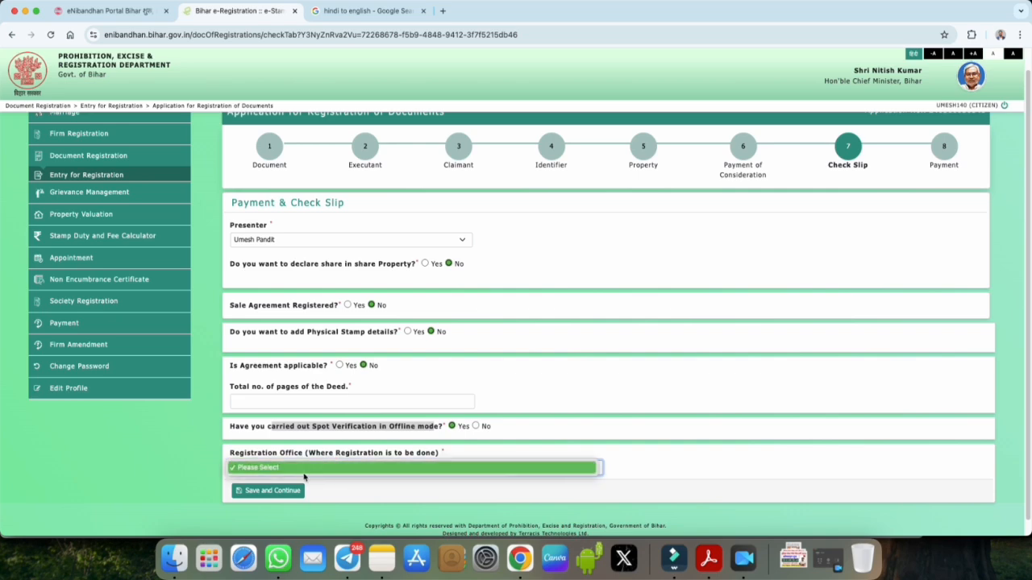
left_click(295, 468)
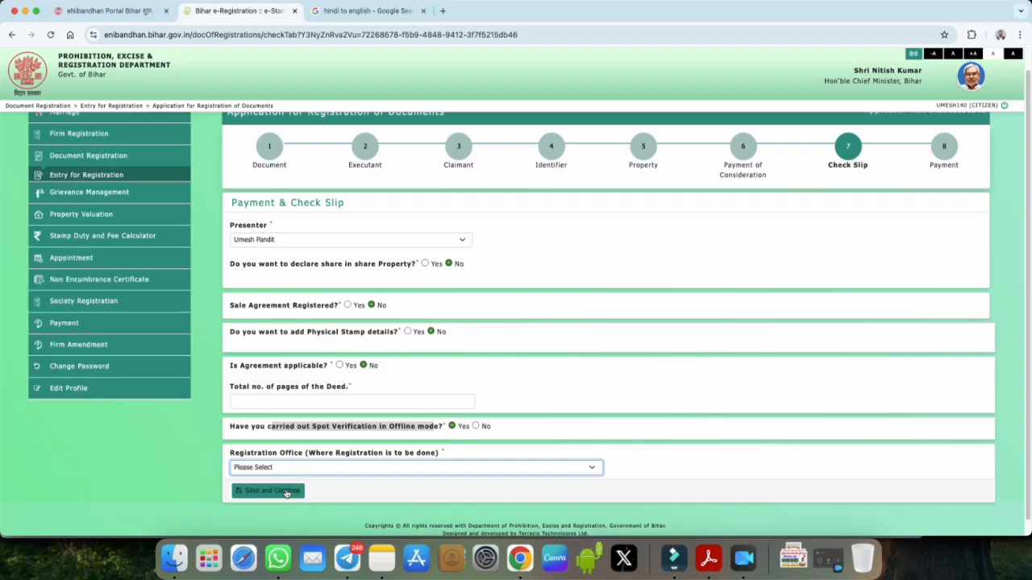
left_click(285, 492)
left_click(611, 109)
Step: Return to step 6, Payment of Consideration, in the progress tracker
left_click(270, 427)
left_click_drag(269, 427, 442, 429)
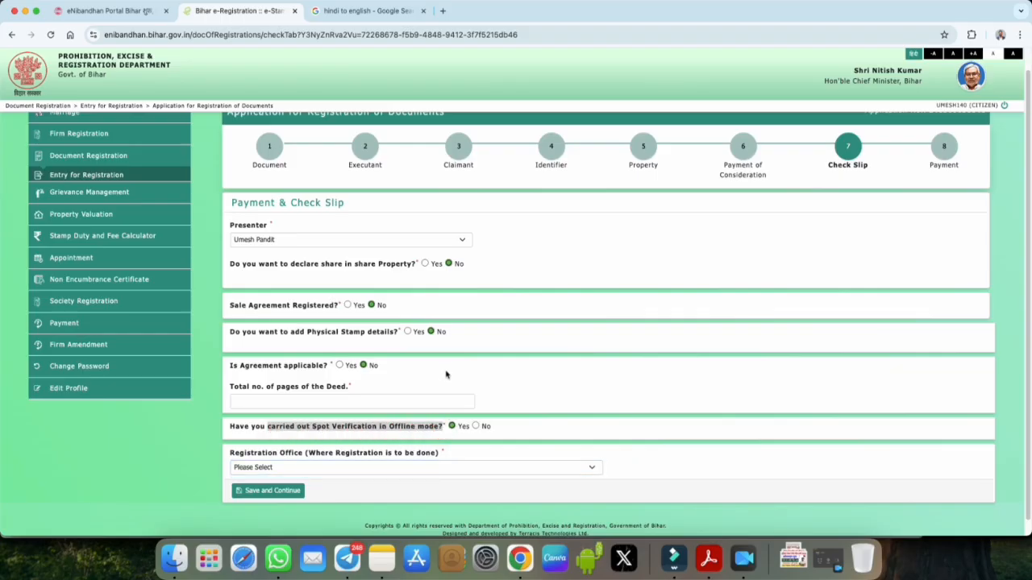
left_click(458, 298)
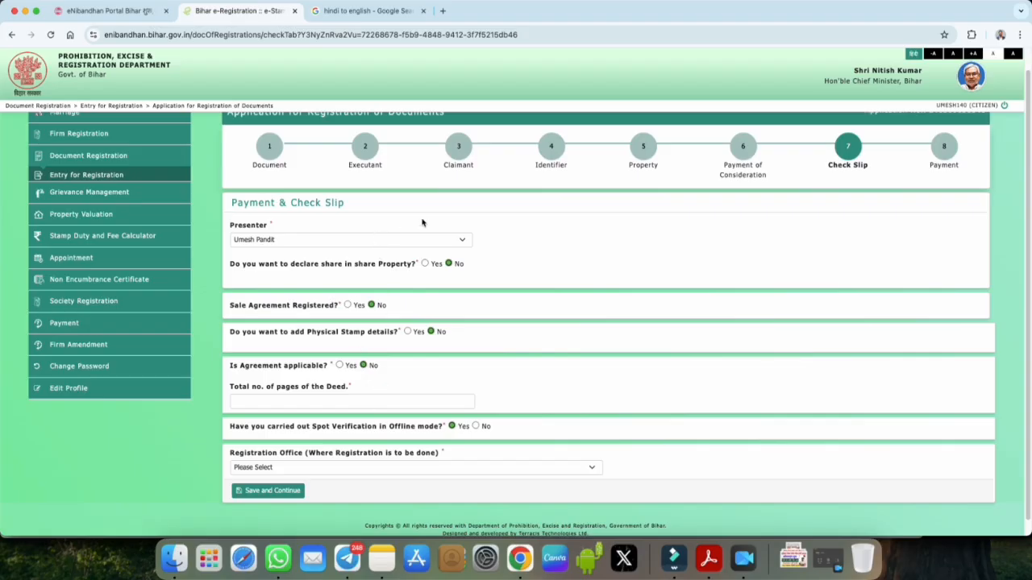
left_click(742, 150)
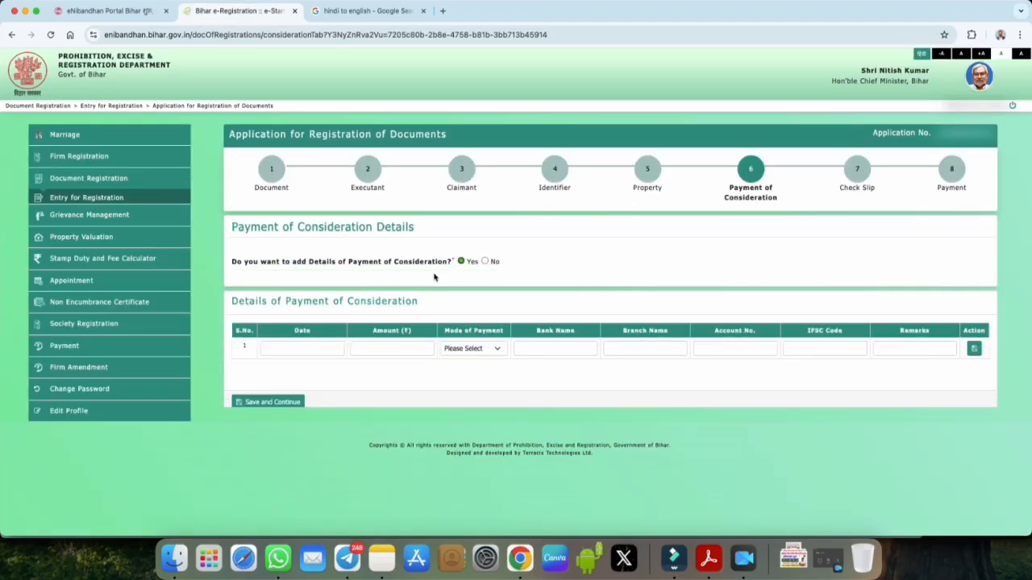
Step: Set the consideration payment date to 13/10/2024
left_click_drag(394, 263, 448, 263)
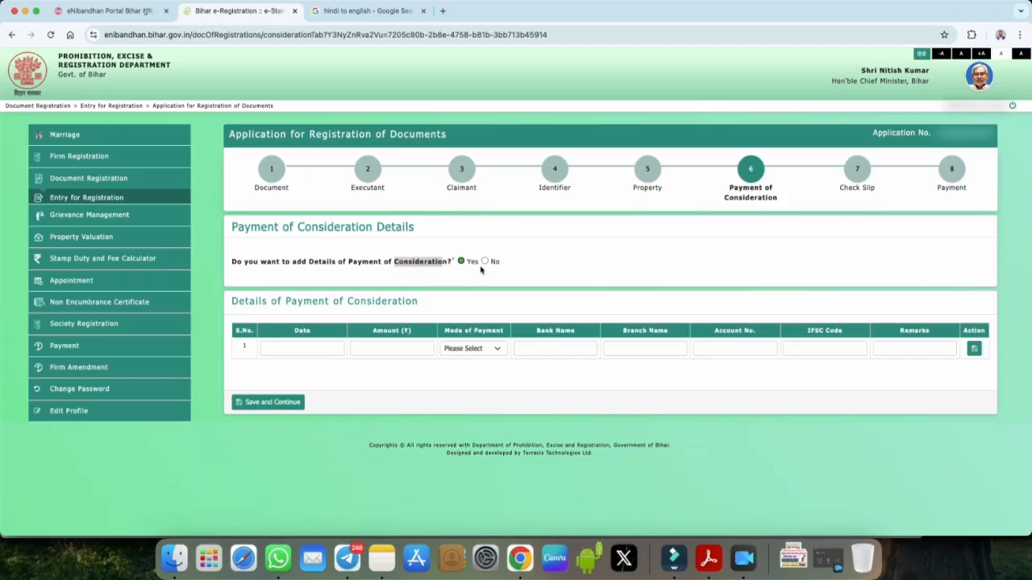
left_click(298, 346)
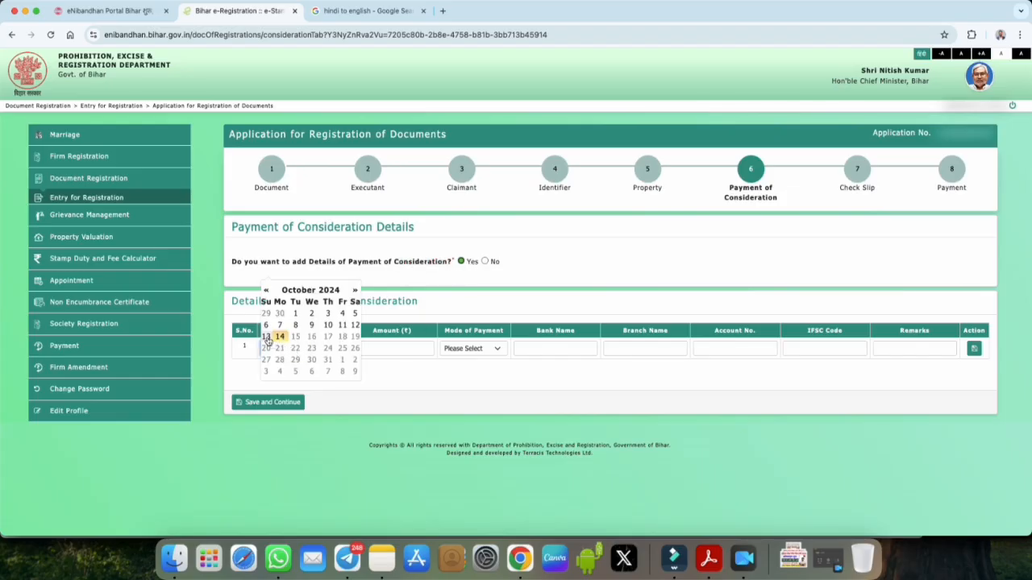
left_click(271, 338)
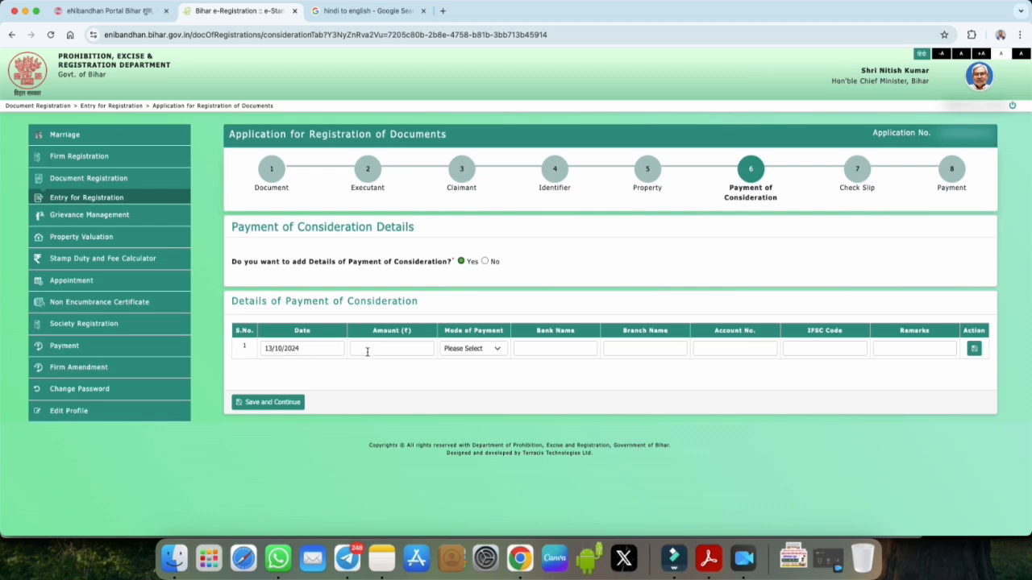
left_click_drag(369, 330, 412, 332)
Step: Choose Cash as the payment mode and answer No to adding more consideration details
left_click(472, 348)
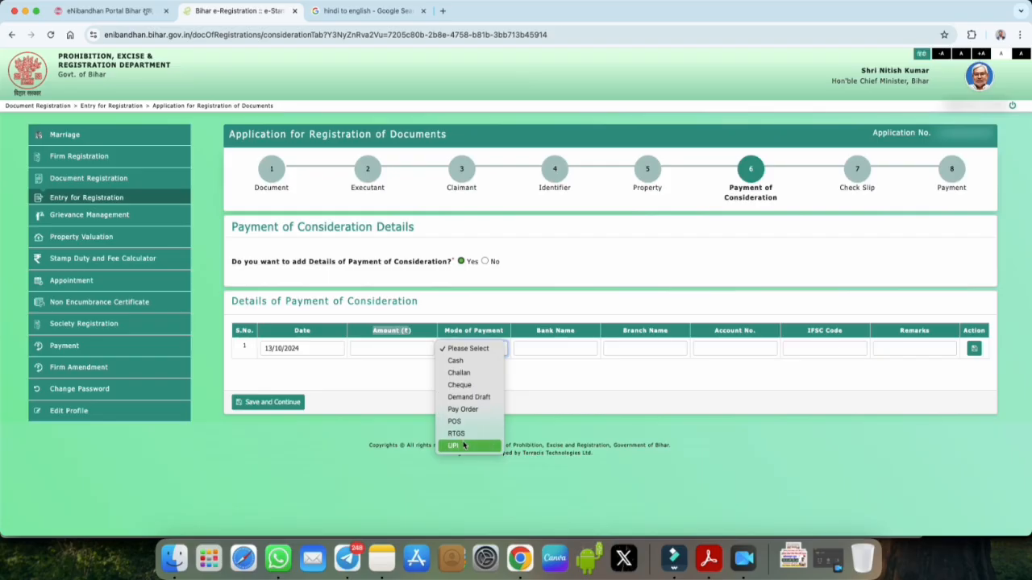
left_click(540, 334)
left_click_drag(616, 336, 637, 333)
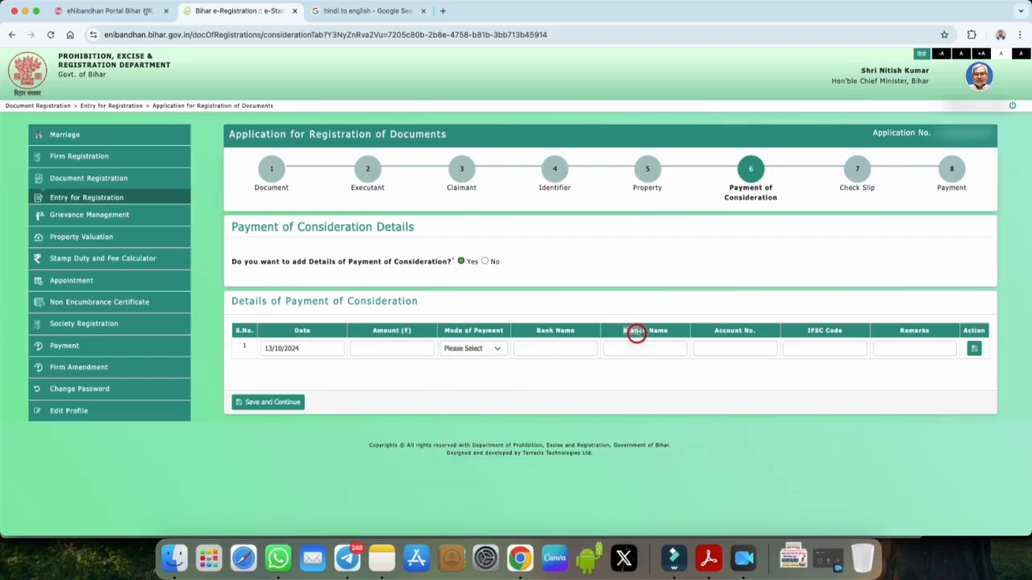
left_click_drag(715, 337, 843, 334)
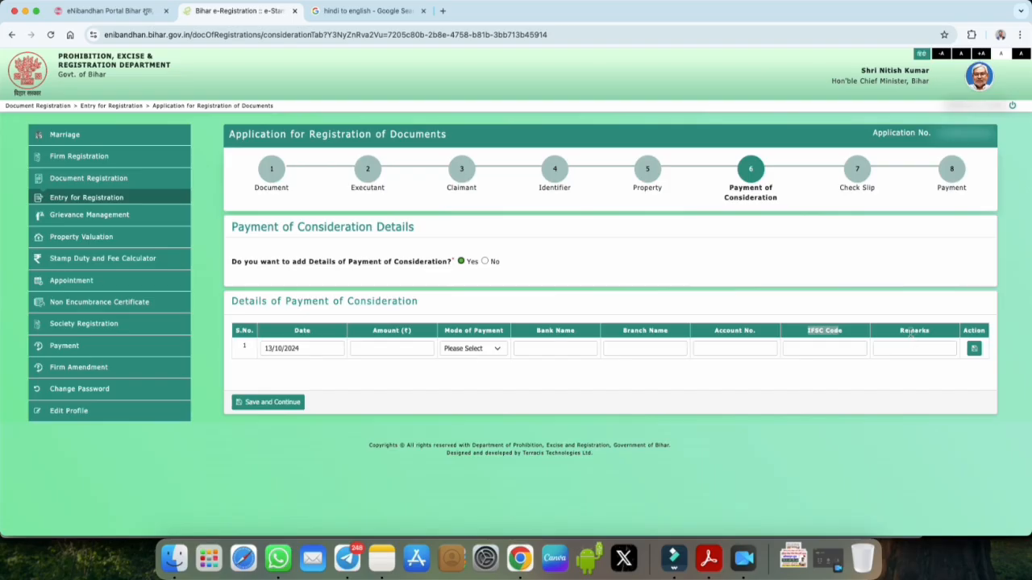
left_click(477, 352)
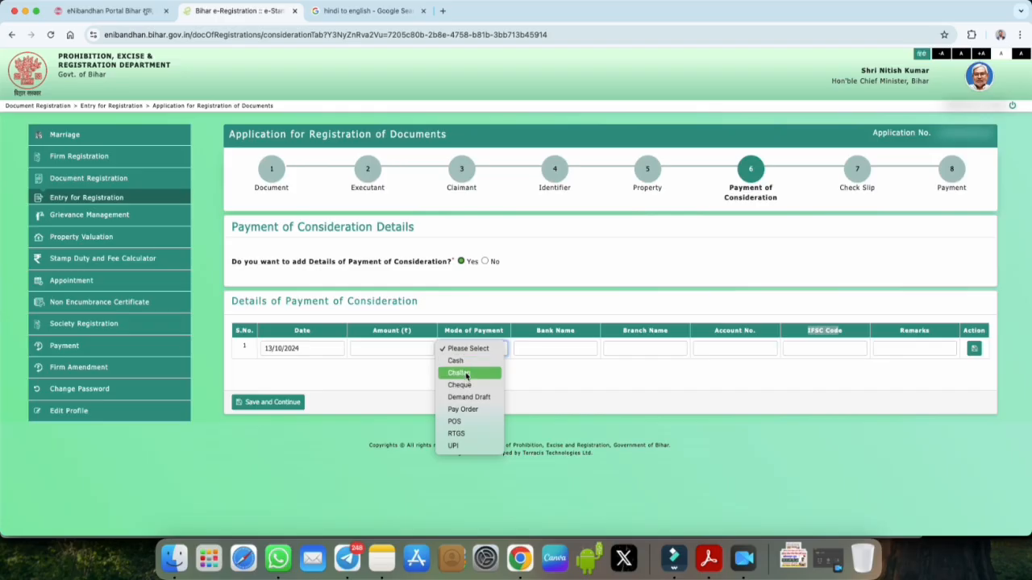
left_click(463, 446)
left_click(466, 351)
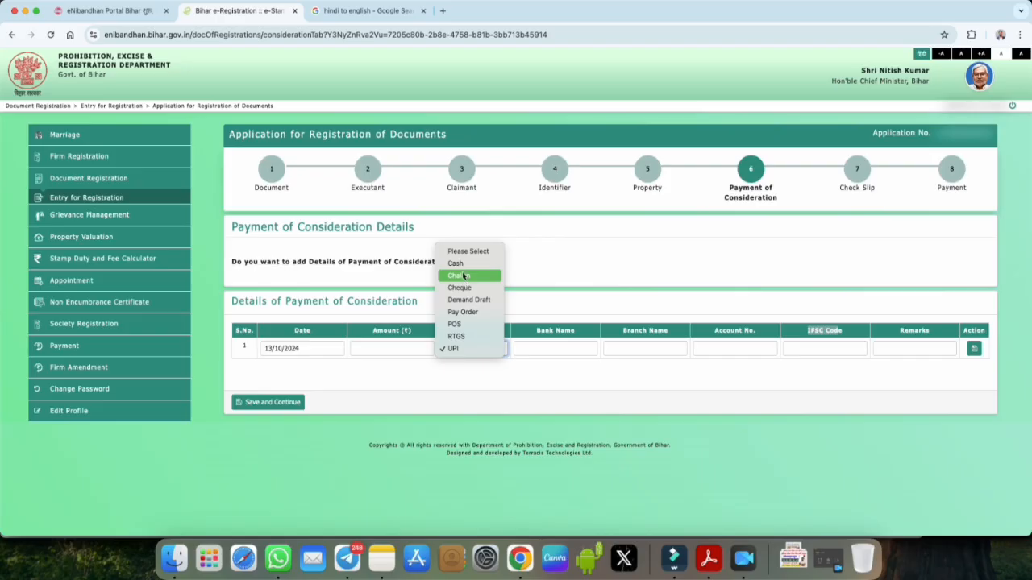
key("Return")
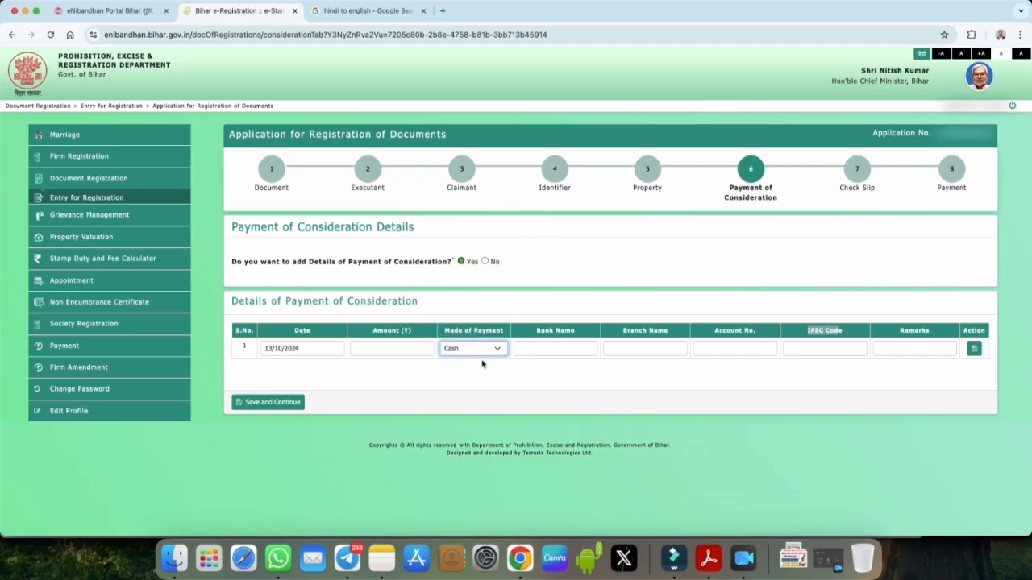
left_click(486, 262)
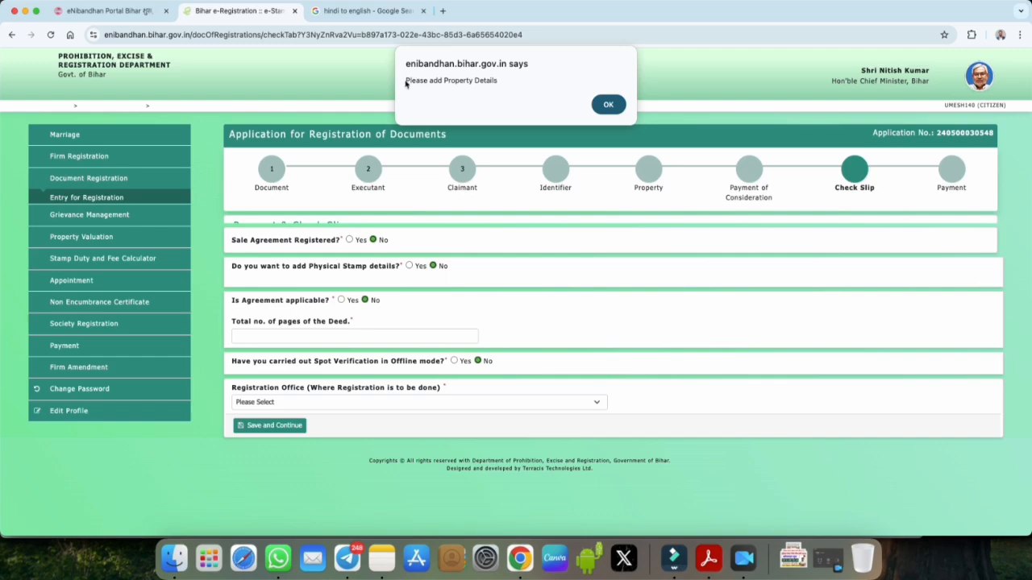
Step: Dismiss the property details alert and recheck the presenter and registration office lists without choosing
left_click(603, 107)
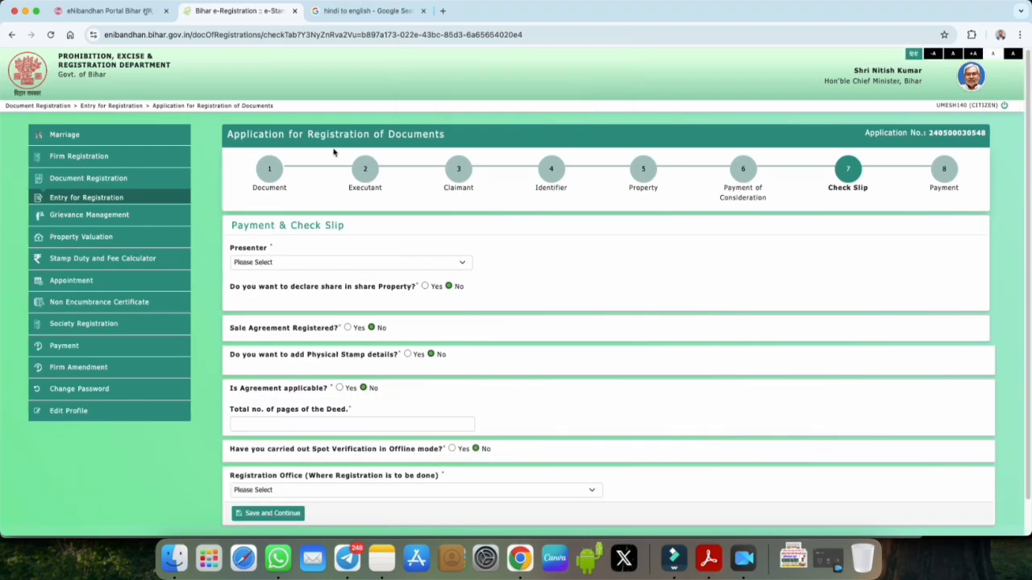
scroll(450, 270, "down", 1)
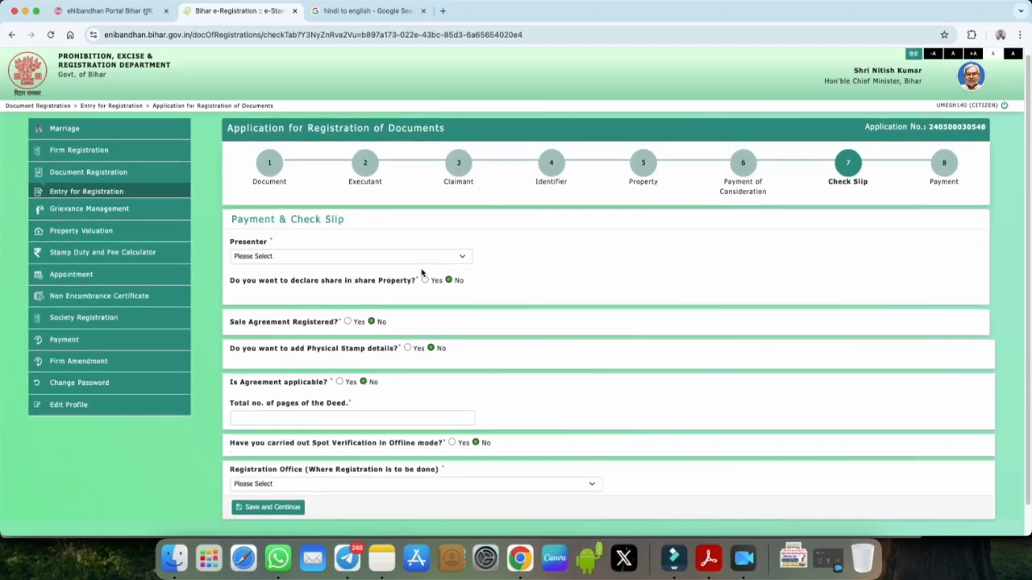
left_click(291, 262)
left_click(536, 272)
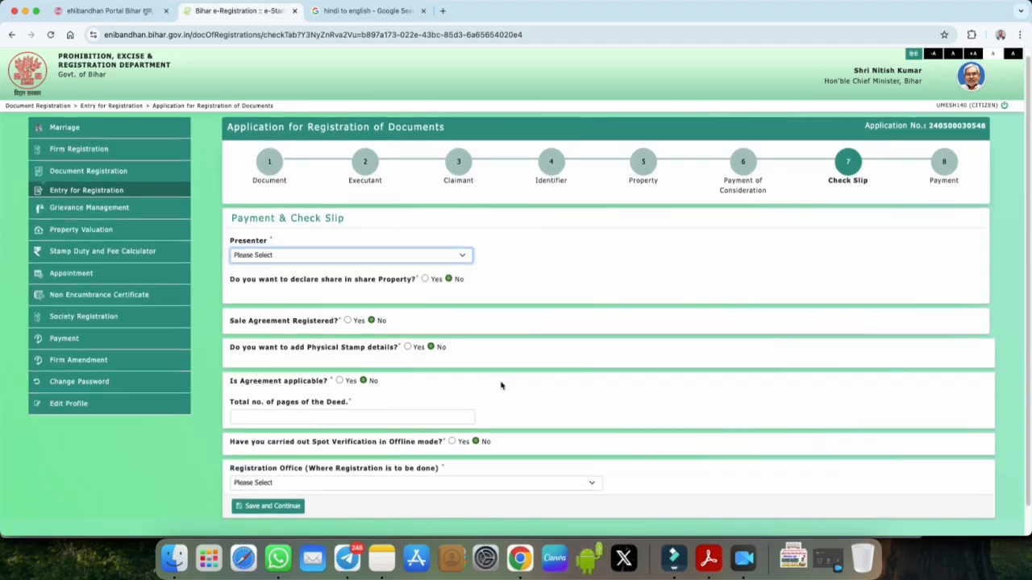
scroll(403, 362, "down", 1)
left_click(258, 448)
left_click(329, 479)
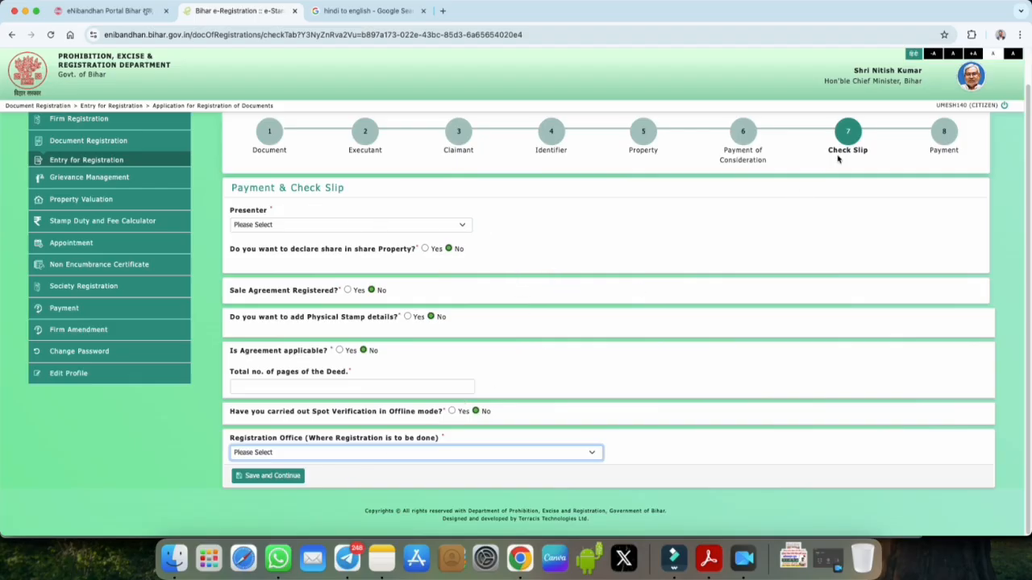
Step: Open Calculate Duty & Fee under Stamp Duty and Fee Calculator in the sidebar
left_click_drag(831, 152, 962, 157)
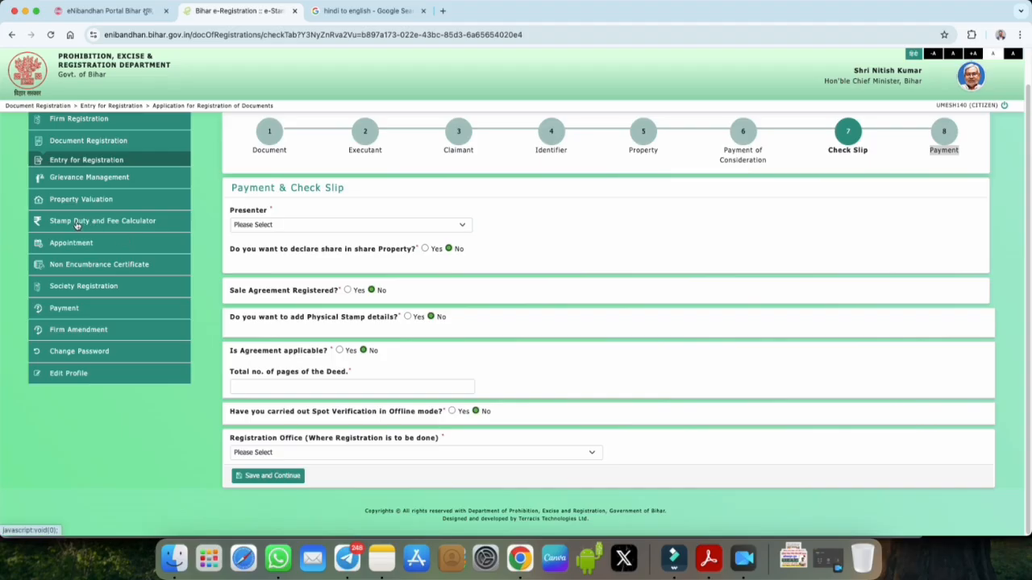
left_click(115, 226)
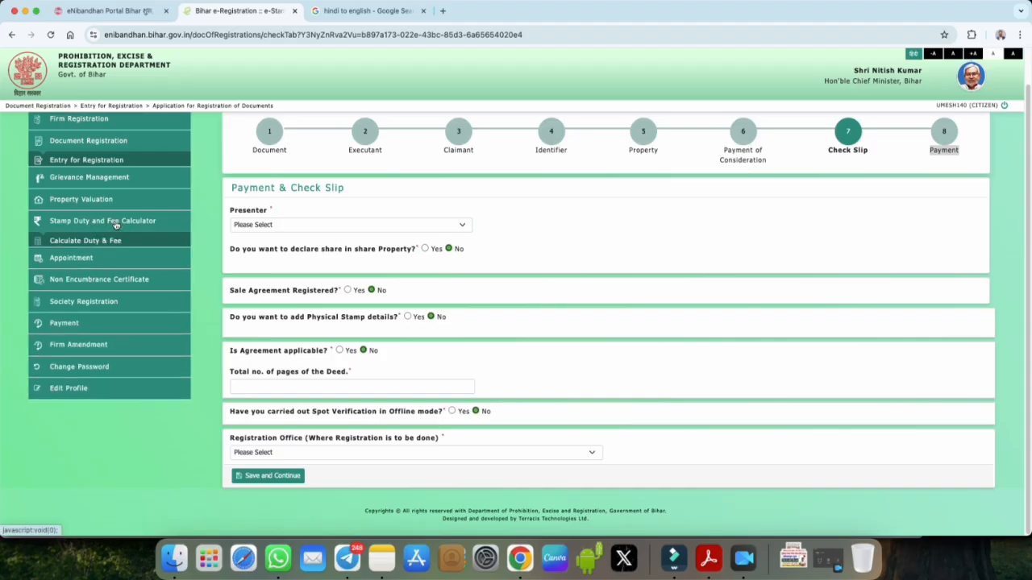
left_click(103, 239)
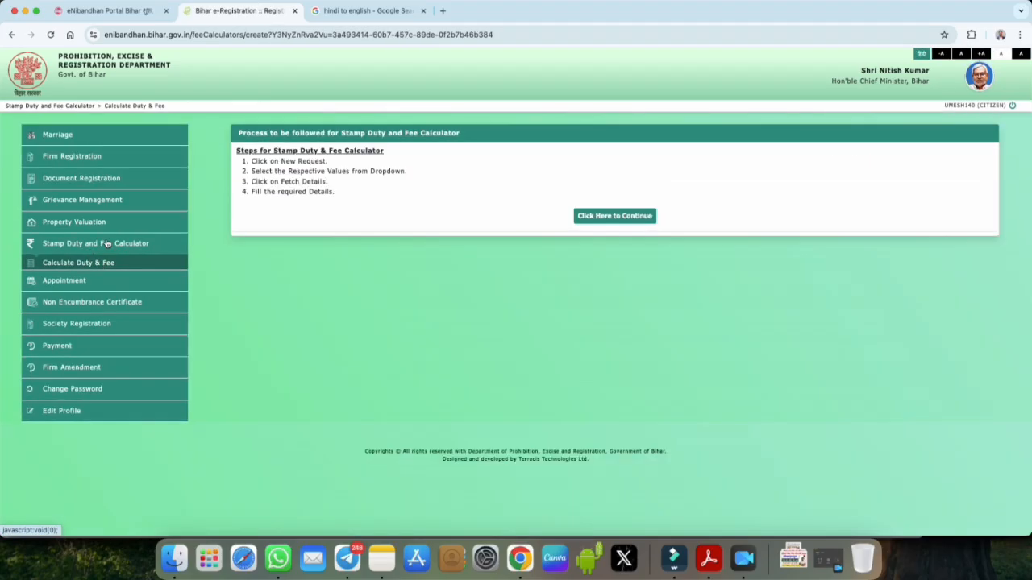
Step: Start the calculator and pick Sale/Conveyance instrument, Sale sub-type and General transfer type
left_click(586, 218)
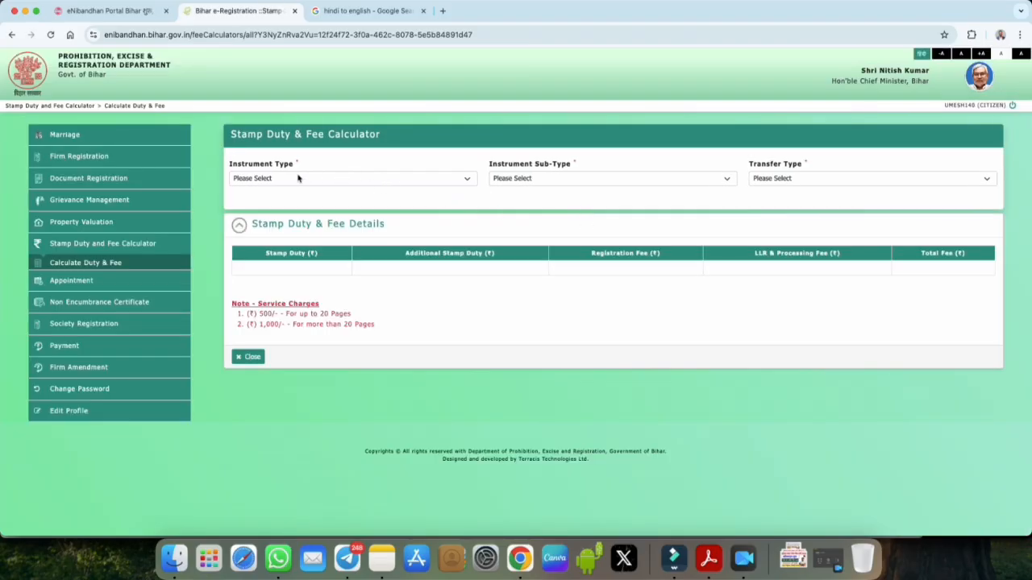
left_click(298, 178)
left_click(278, 190)
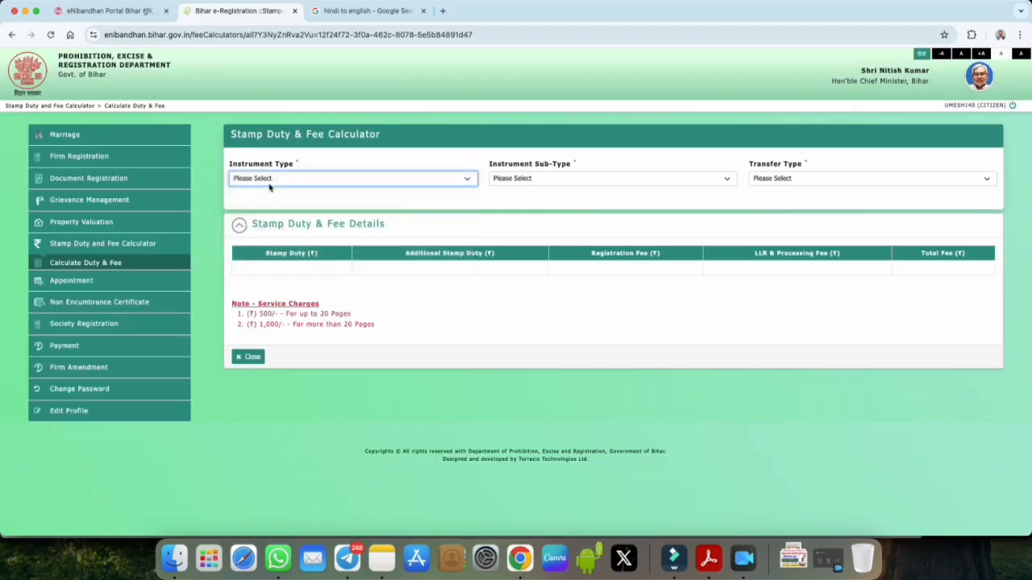
left_click(511, 180)
left_click(516, 192)
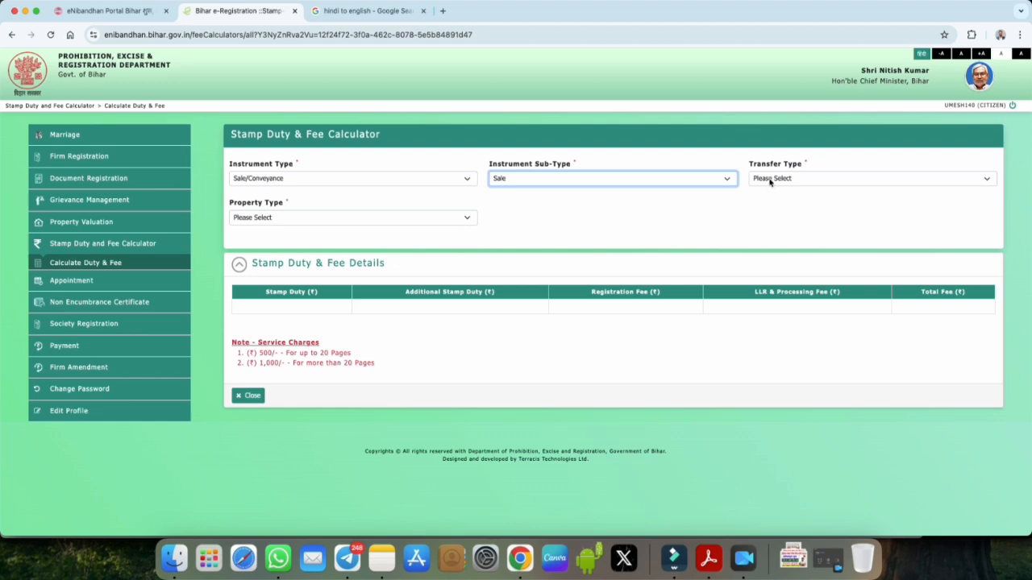
left_click(770, 180)
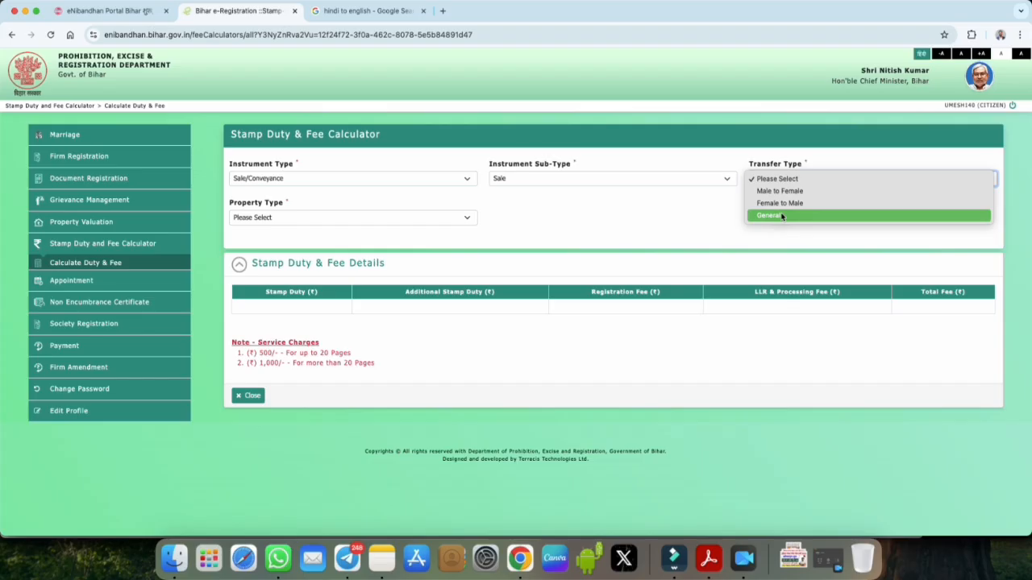
left_click(779, 218)
left_click(769, 182)
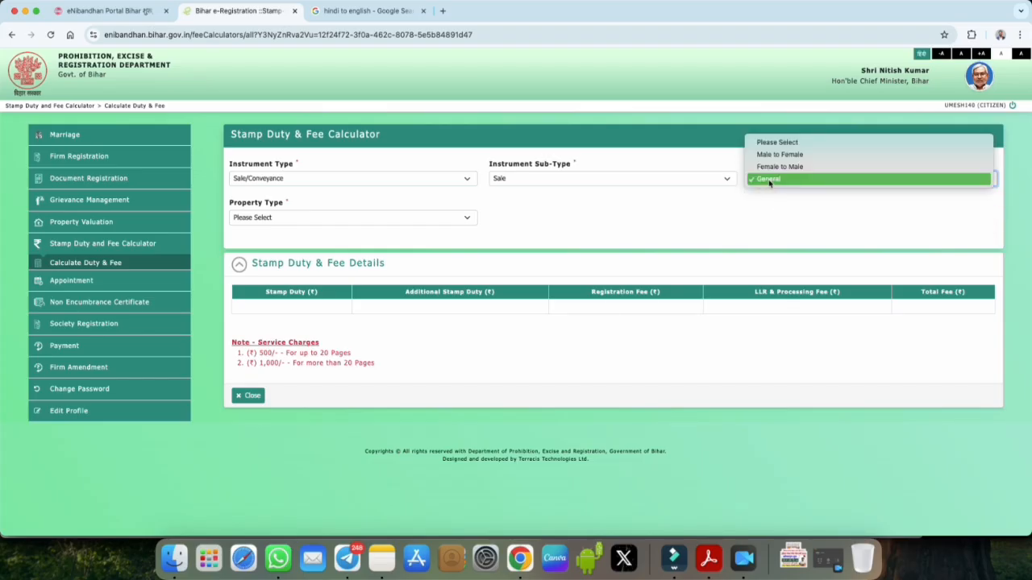
left_click(755, 205)
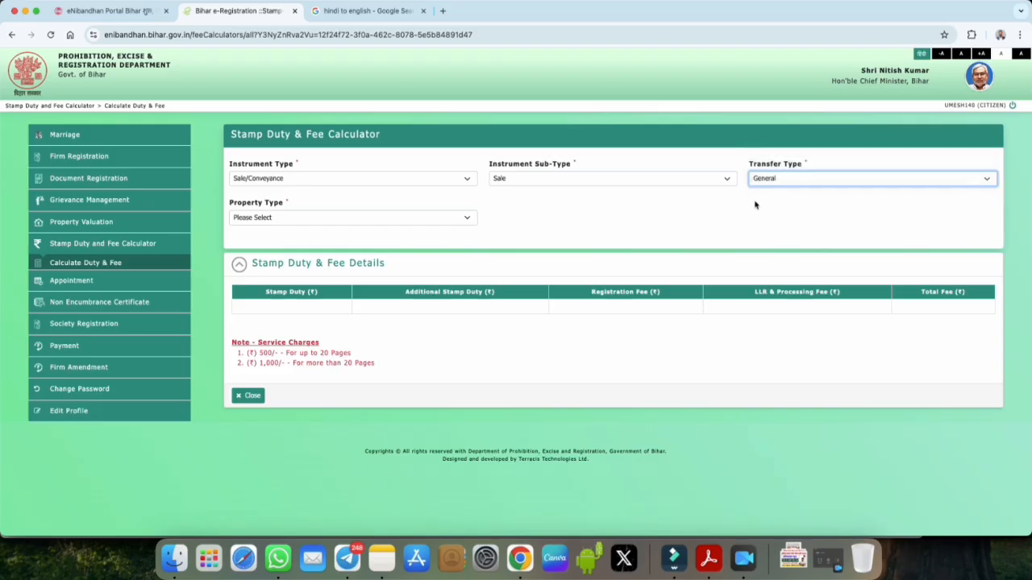
left_click(264, 218)
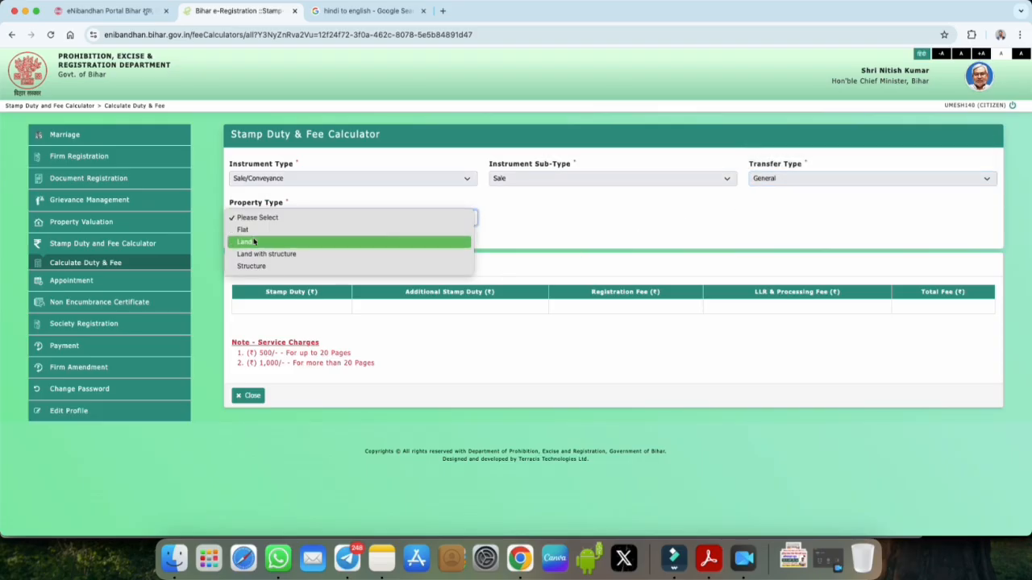
Step: Choose Land property in Gopalganj district, Barauli circle, Kahla (Thana No 250) village
left_click(298, 243)
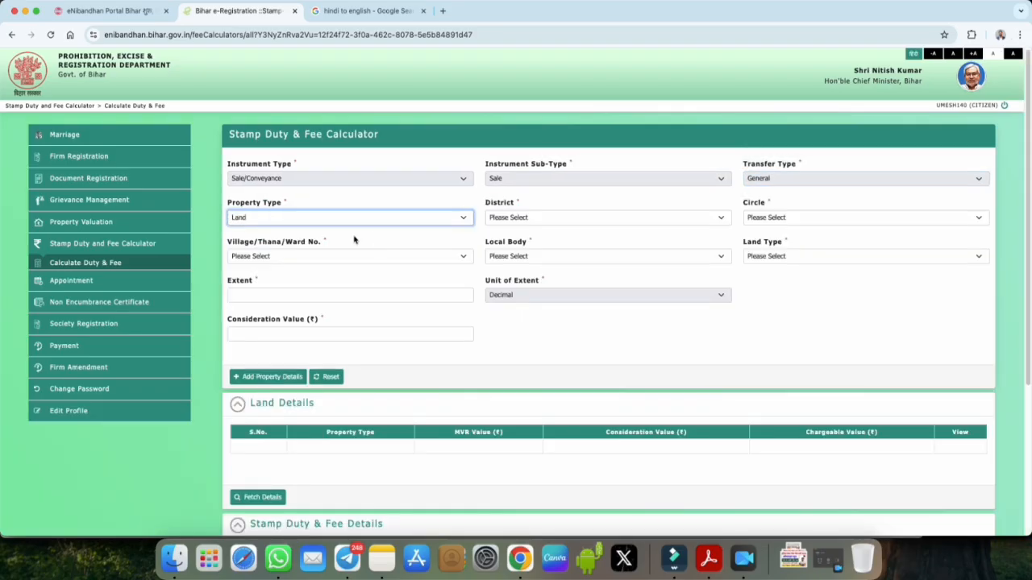
left_click(529, 219)
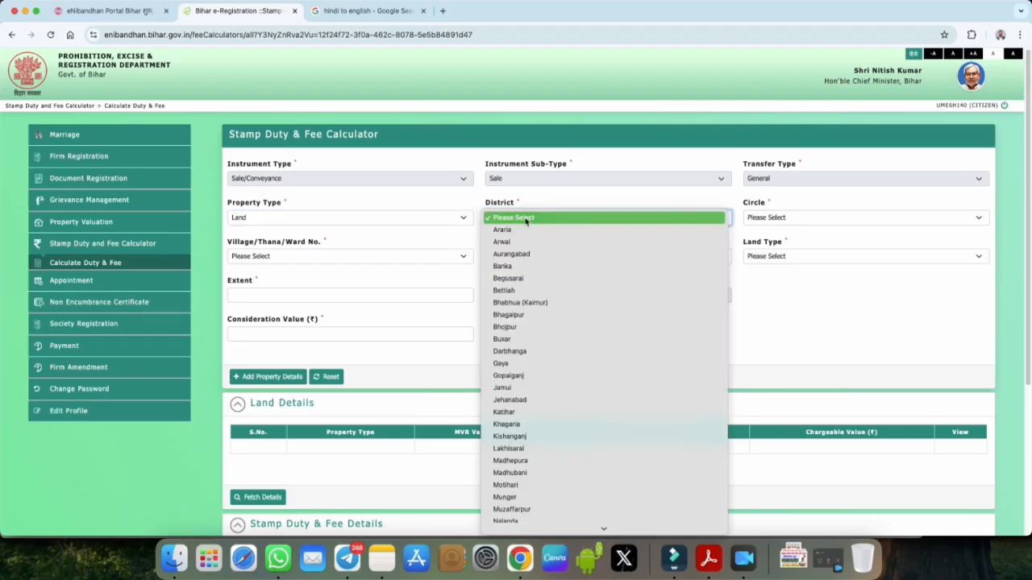
left_click(516, 376)
left_click(766, 218)
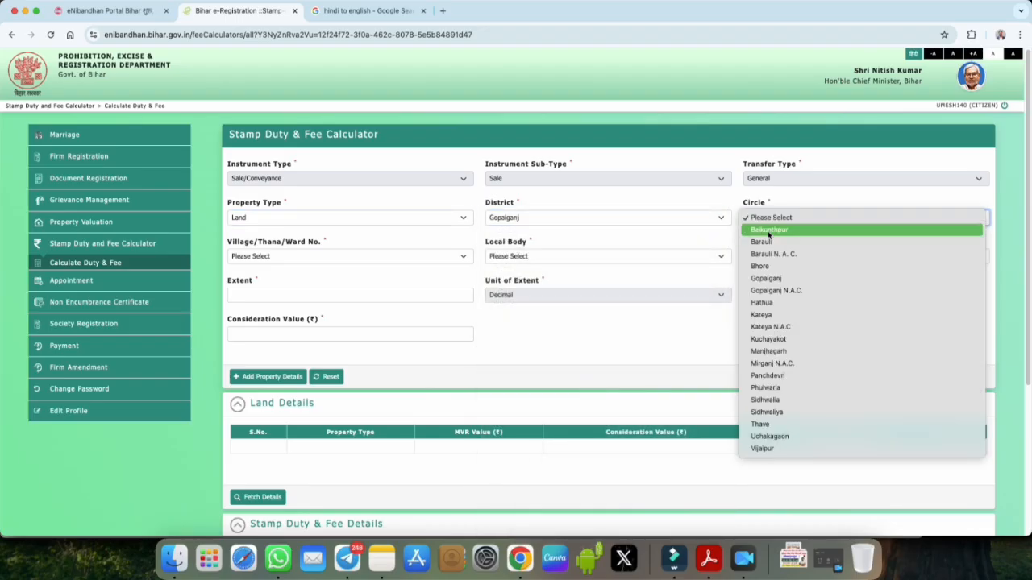
left_click(762, 242)
left_click(320, 256)
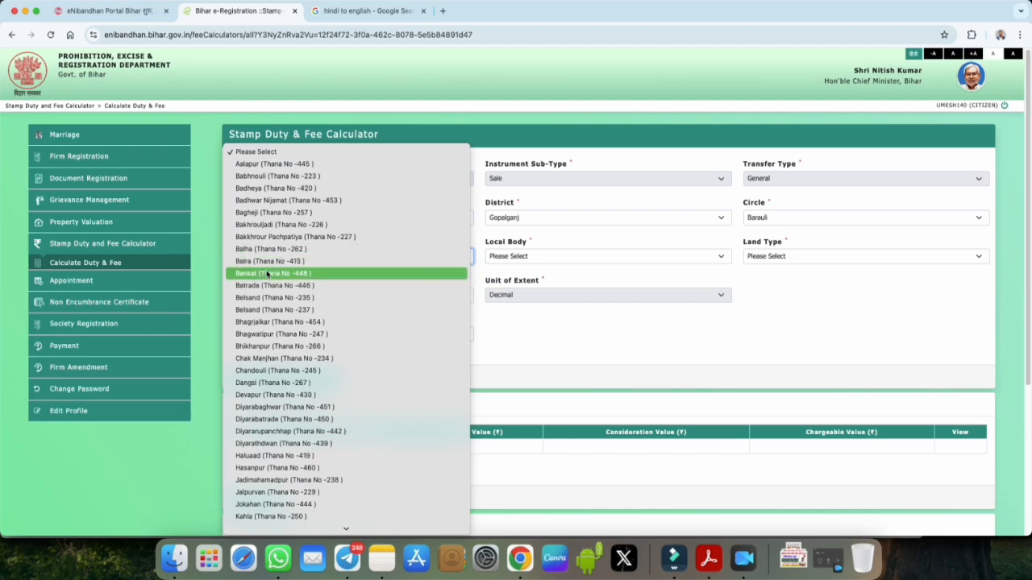
left_click(271, 516)
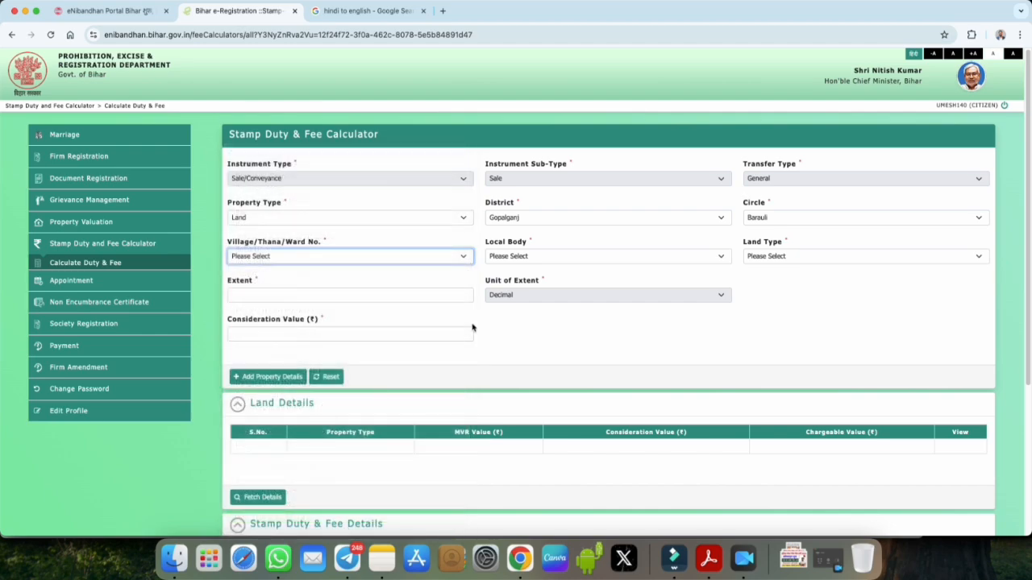
Step: Set land type Bhith/Do Phasla, extent 20 decimal and consideration 400000
left_click(766, 257)
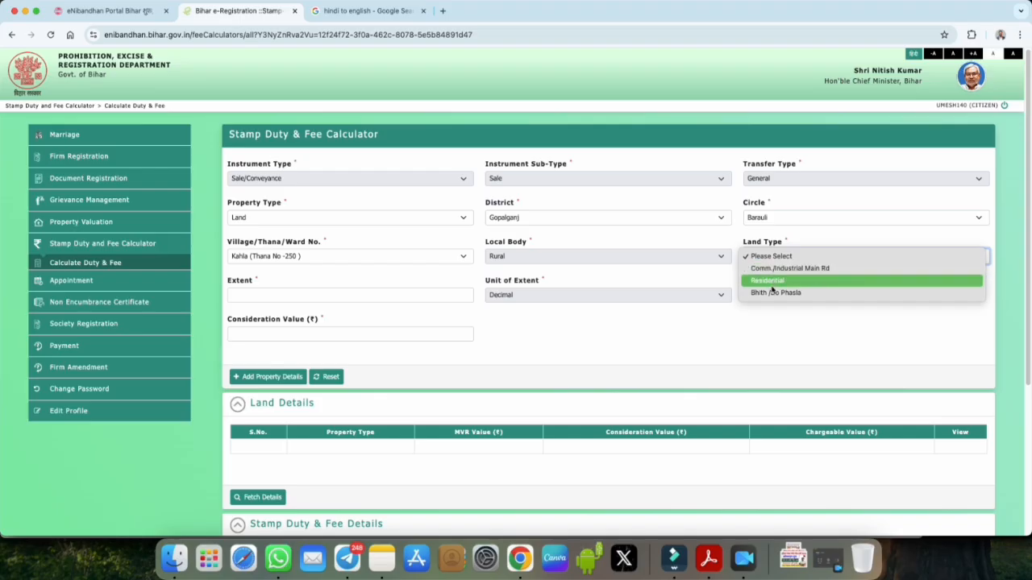
left_click(766, 294)
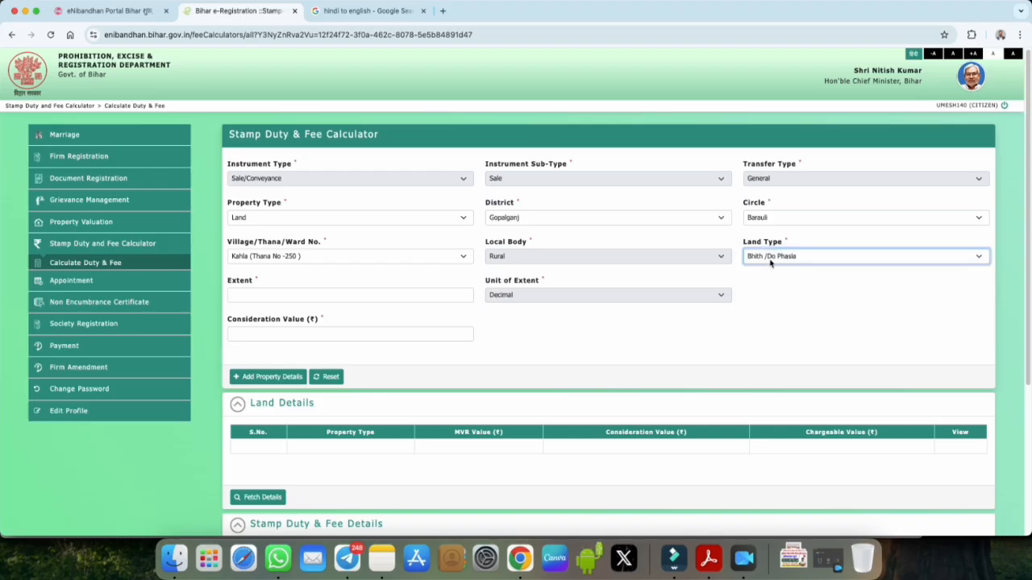
left_click(281, 295)
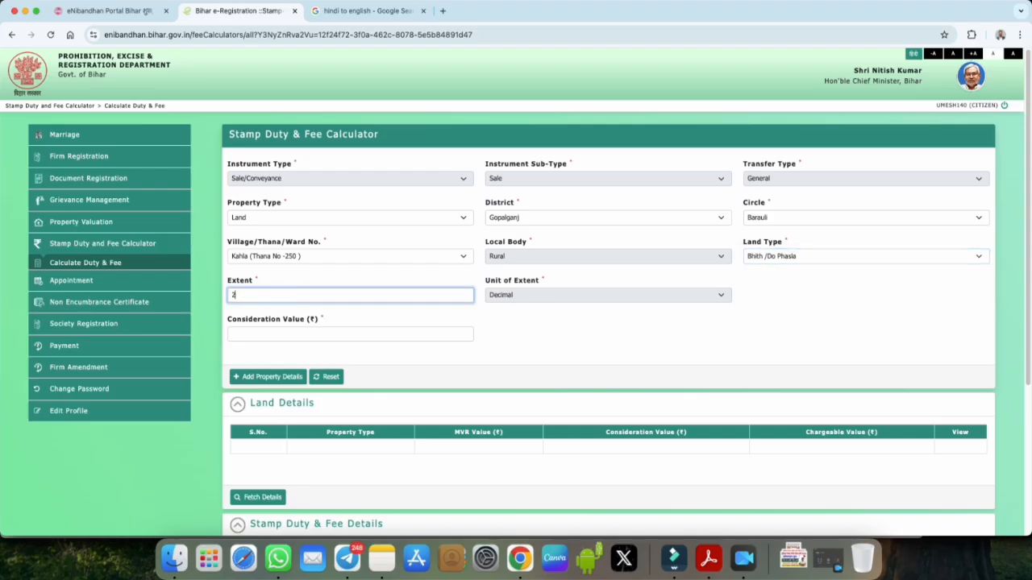
left_click(316, 338)
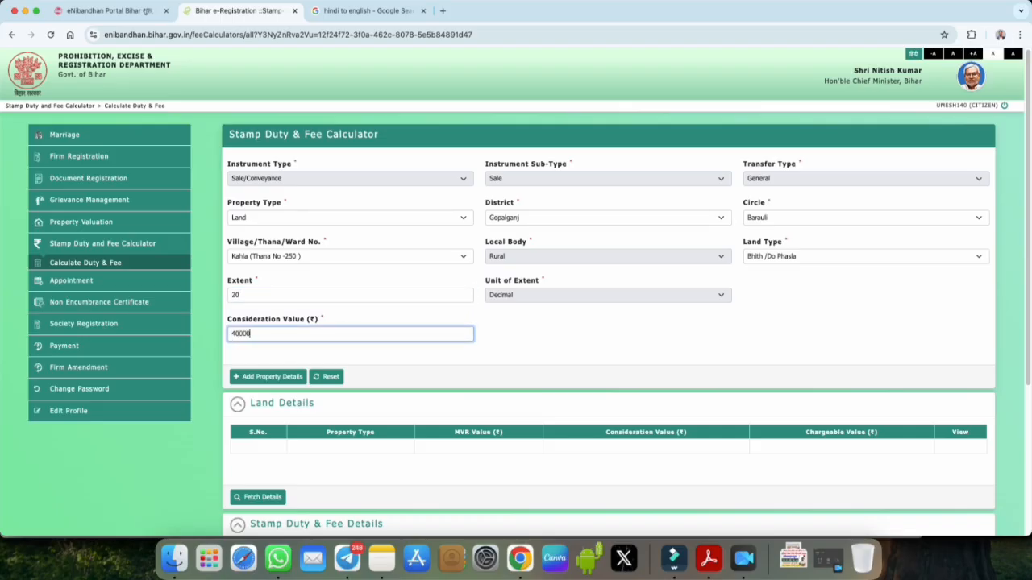
Step: Add the land to the property table and fetch its stamp duty and fees
left_click(265, 379)
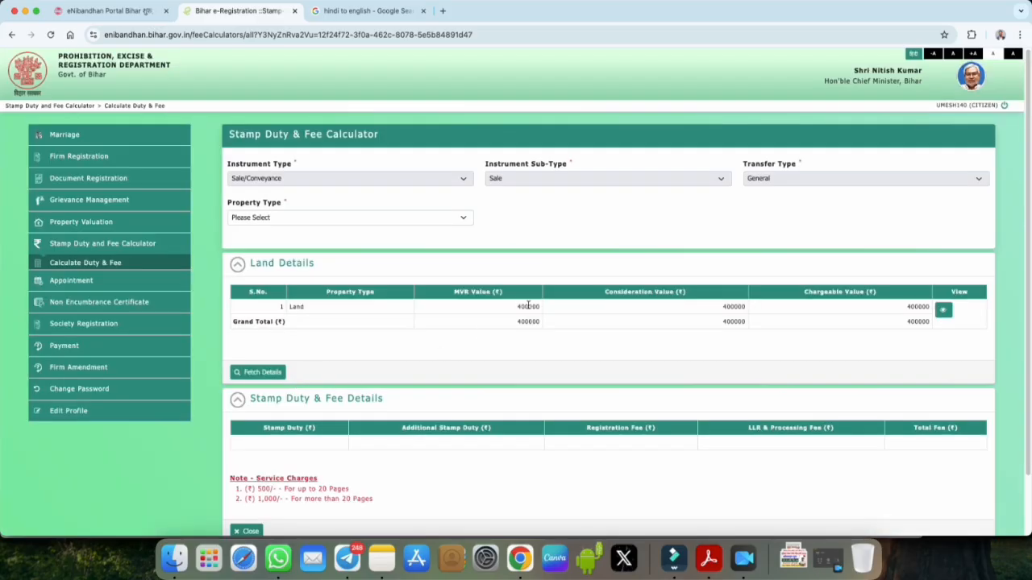
scroll(704, 353, "down", 1)
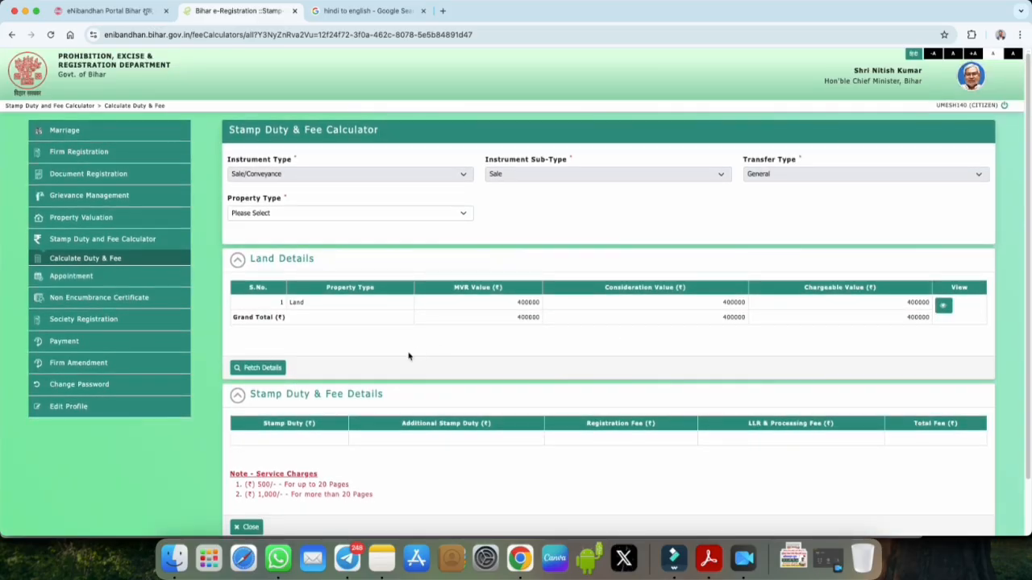
left_click(270, 371)
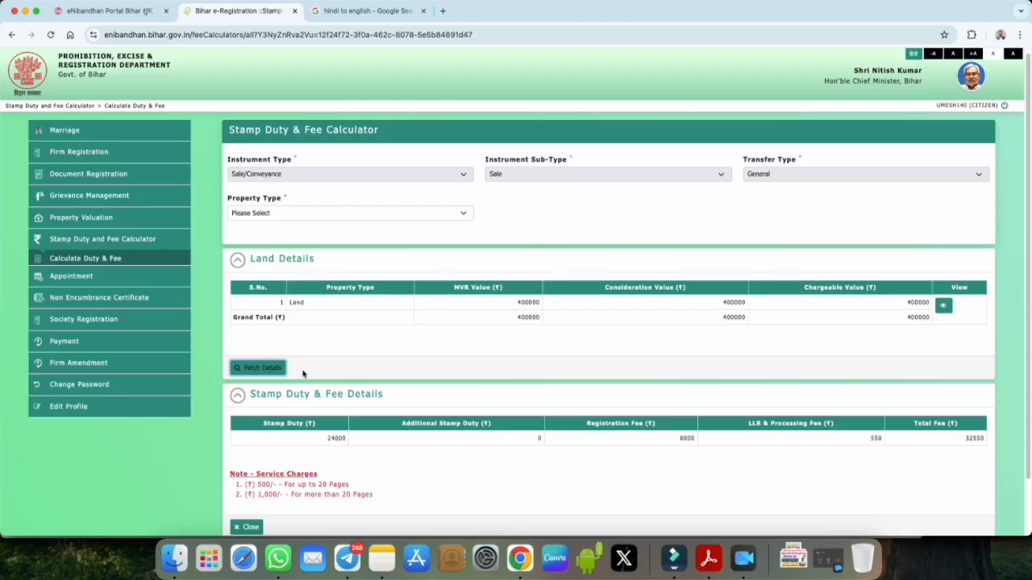
left_click(263, 370)
Step: Review the 24000 stamp duty, 8000 registration fee and the 500/1,000 page-based service charges
left_click_drag(263, 425, 344, 440)
left_click_drag(587, 425, 982, 440)
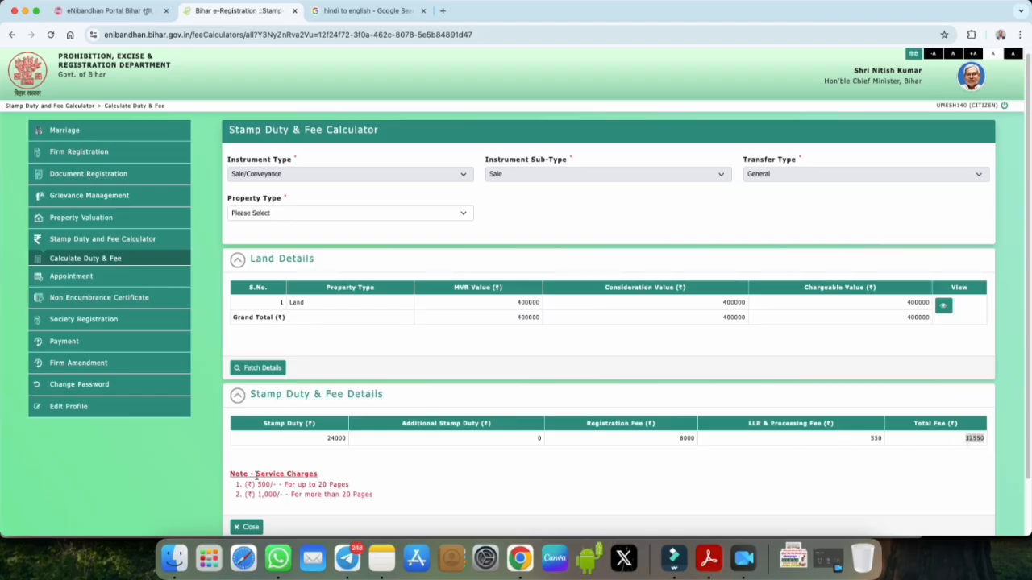
left_click_drag(256, 475, 317, 475)
left_click_drag(245, 486, 349, 485)
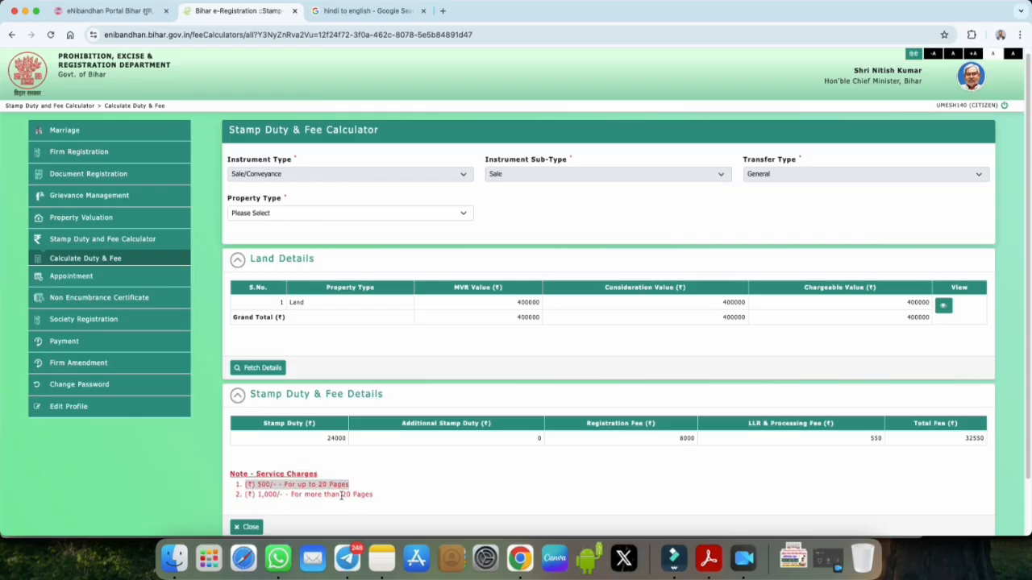
left_click(373, 496)
left_click_drag(258, 495, 281, 493)
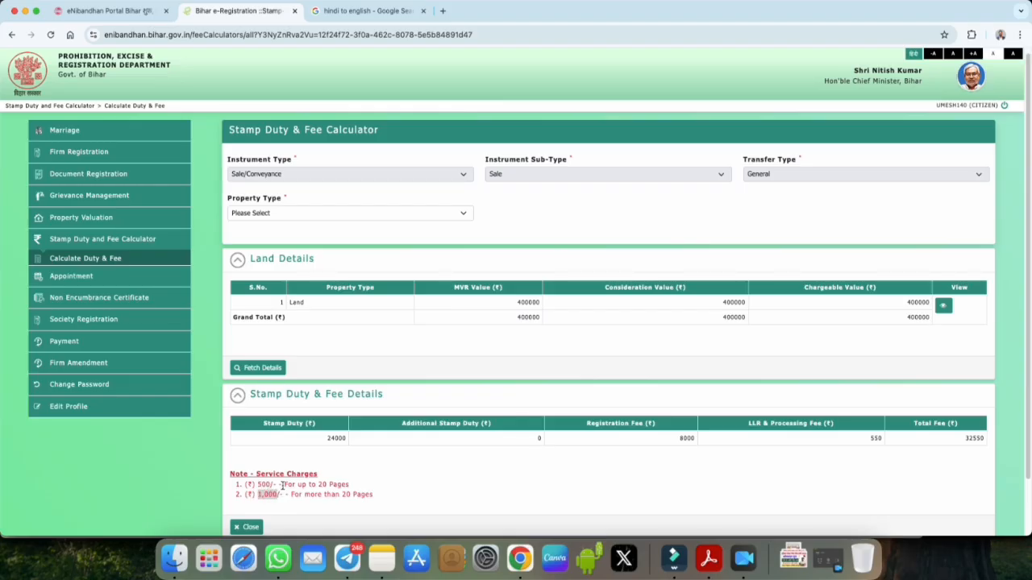
double_click(338, 439)
left_click(72, 343)
Step: Open Make Payment and set the district to Gopalganj
left_click(73, 361)
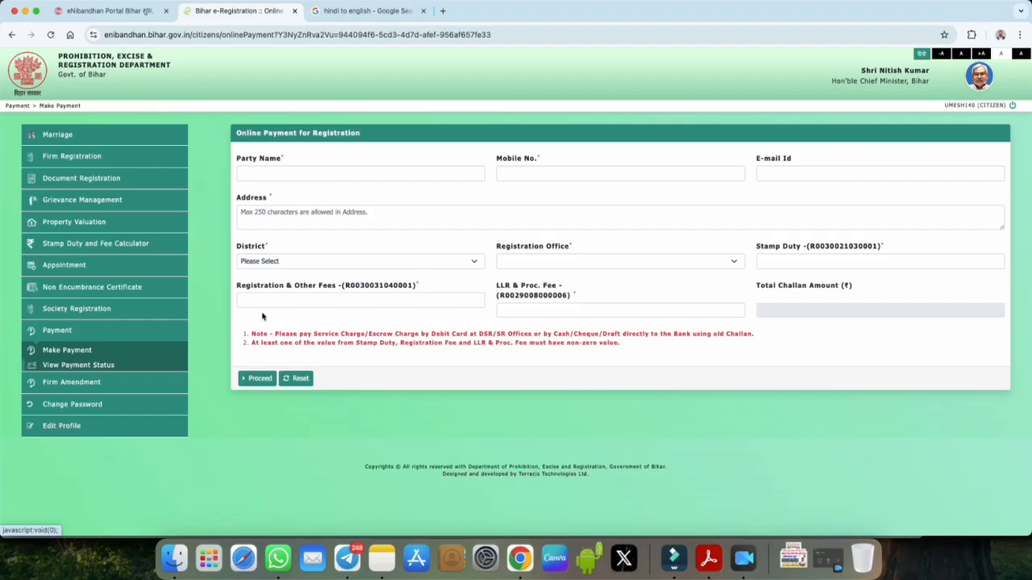
left_click_drag(238, 159, 283, 159)
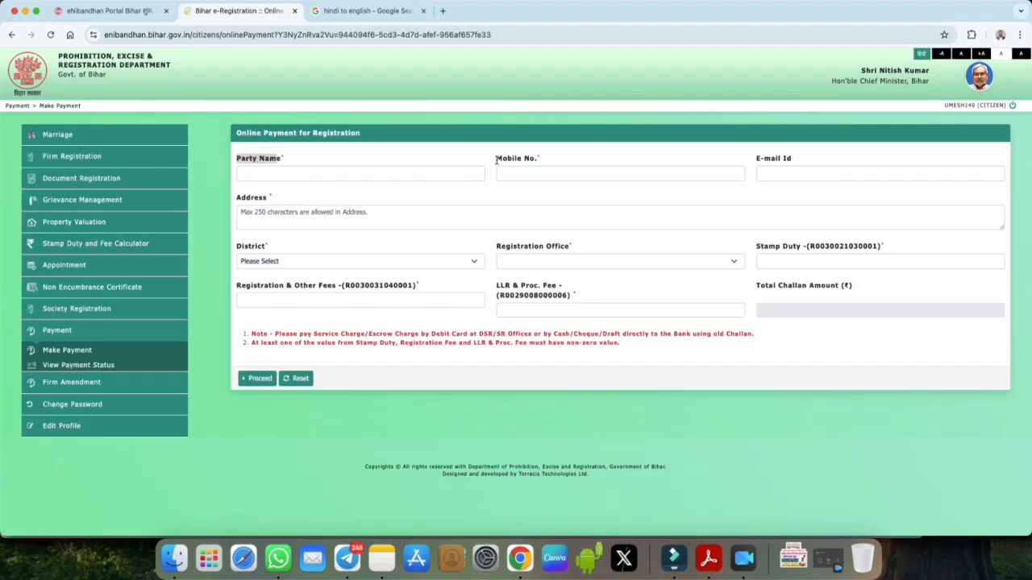
left_click_drag(495, 158, 540, 160)
left_click(258, 263)
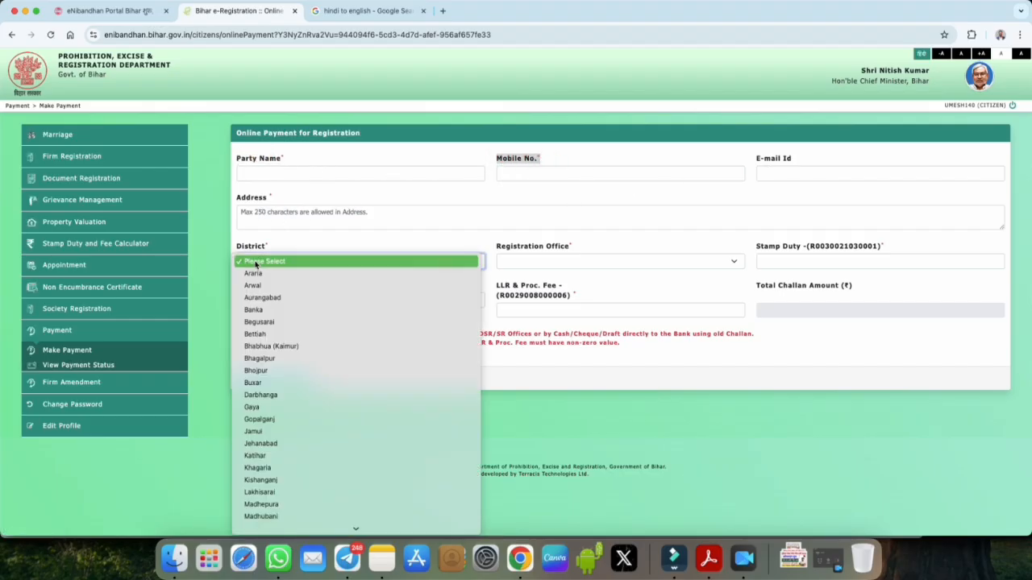
left_click(288, 419)
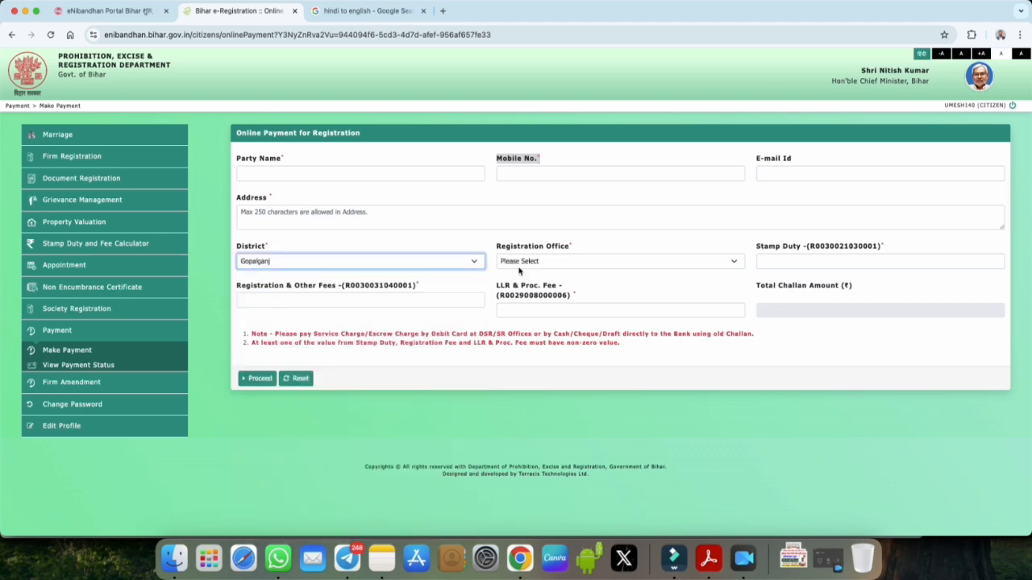
Step: Attempt to choose a registration office, but the list stays empty
left_click(520, 265)
left_click(524, 264)
left_click(536, 265)
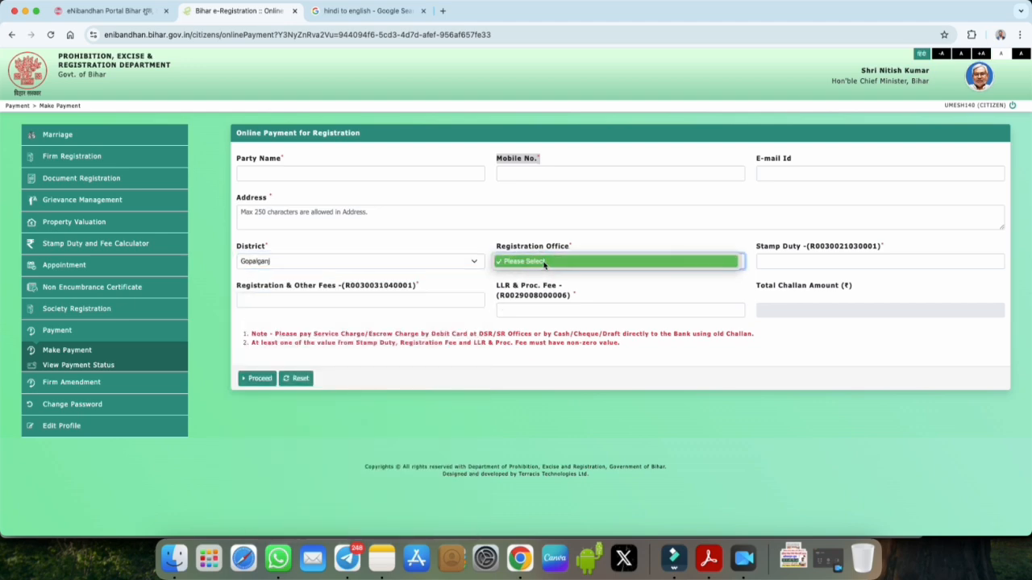
left_click(543, 263)
left_click(543, 262)
left_click(543, 262)
left_click(543, 262)
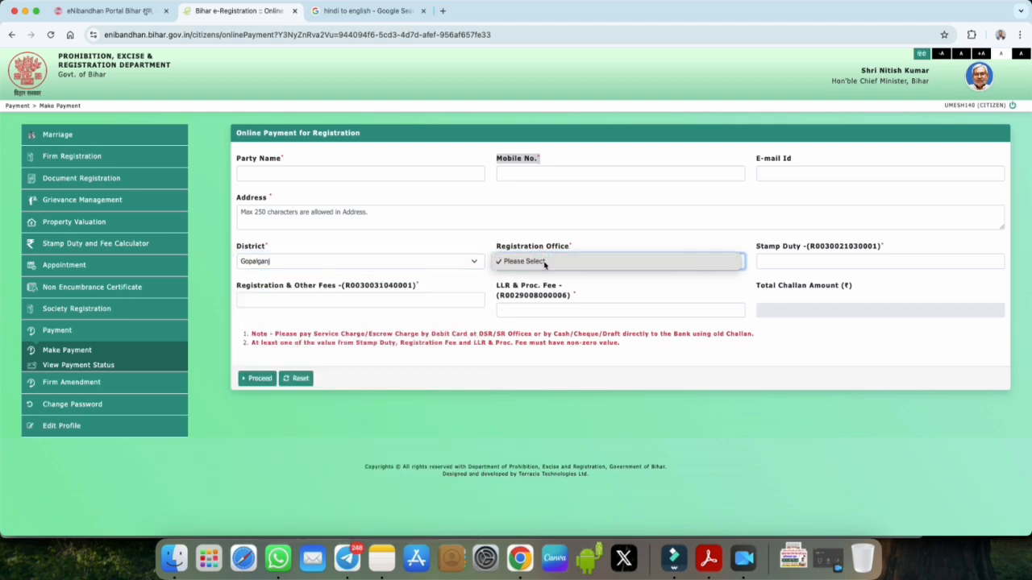
left_click(544, 264)
left_click(544, 264)
left_click(544, 265)
Step: Review the stamp duty, registration fee, LLR & Proc. Fee and total challan fields
left_click(788, 262)
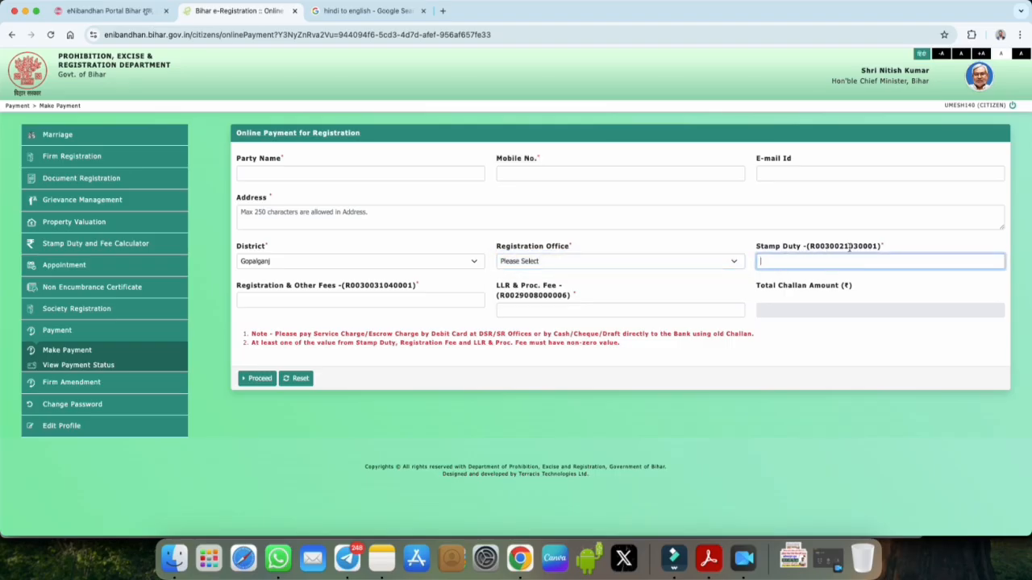
left_click_drag(242, 289, 343, 284)
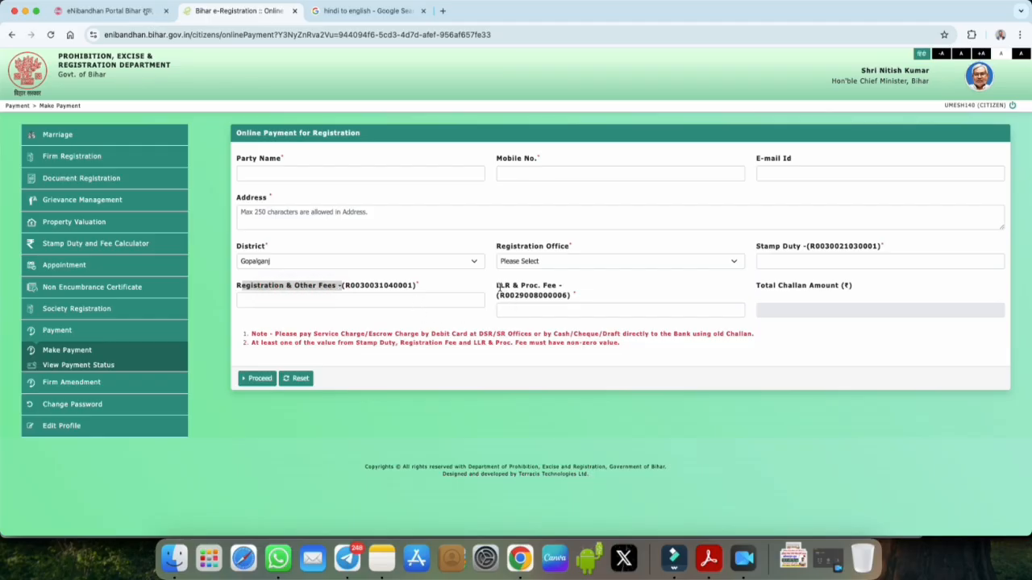
left_click_drag(497, 286, 520, 287)
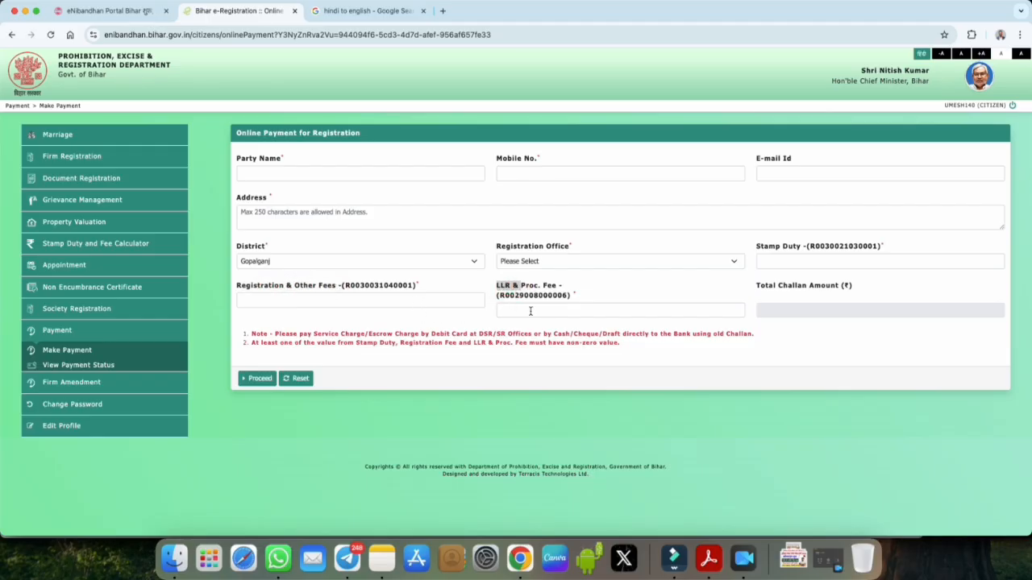
left_click_drag(757, 287, 786, 308)
Step: Set Book Appointment's application type to Document Registration, then go to Re-Schedule Appointment
left_click(63, 267)
left_click(63, 287)
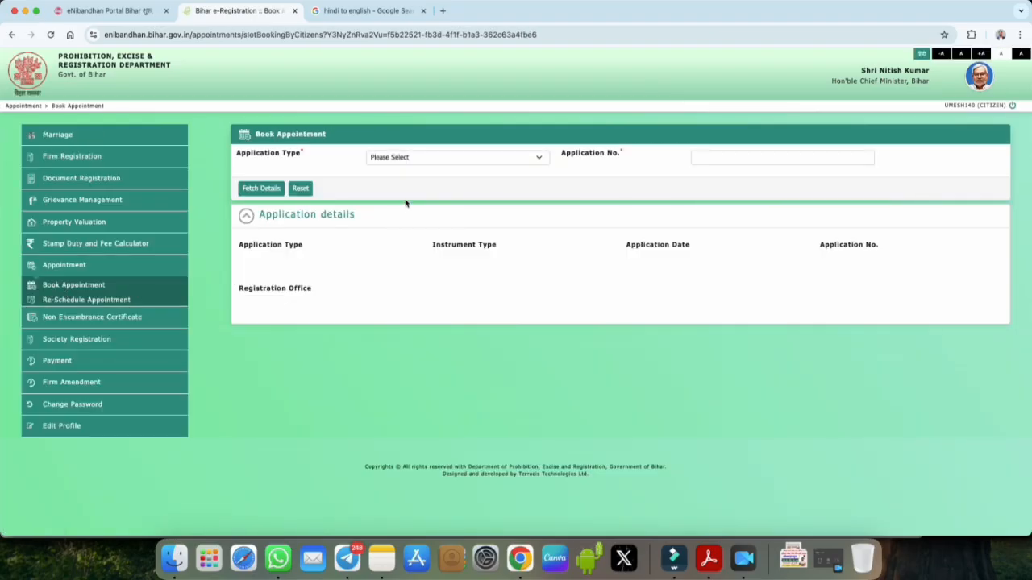
left_click(394, 159)
left_click(398, 170)
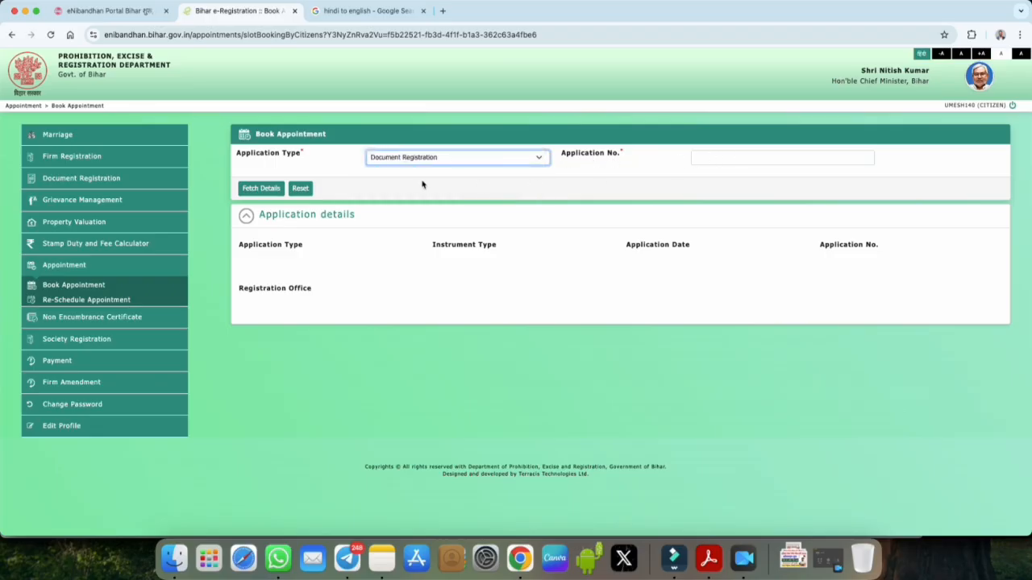
left_click(258, 192)
left_click(115, 301)
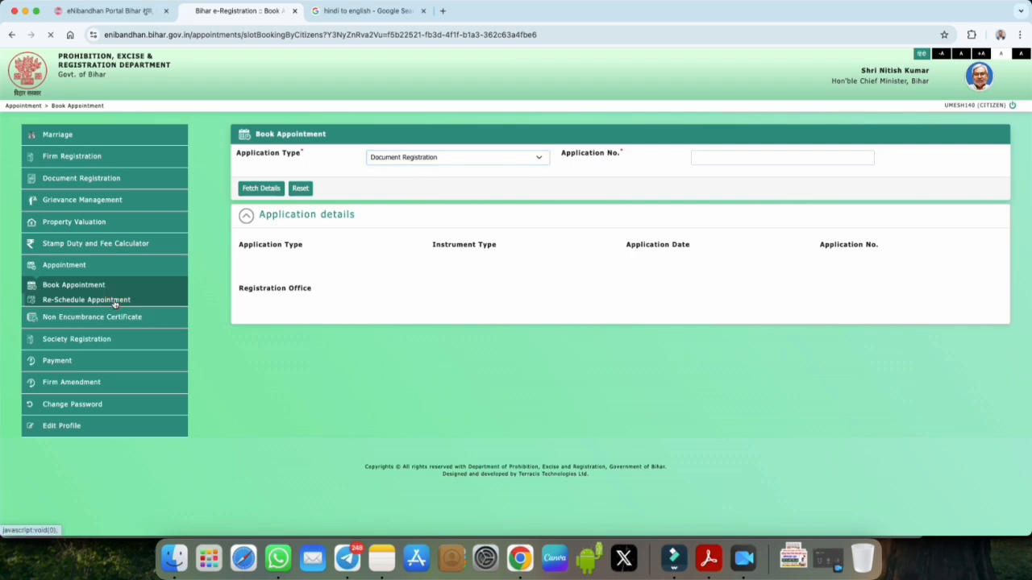